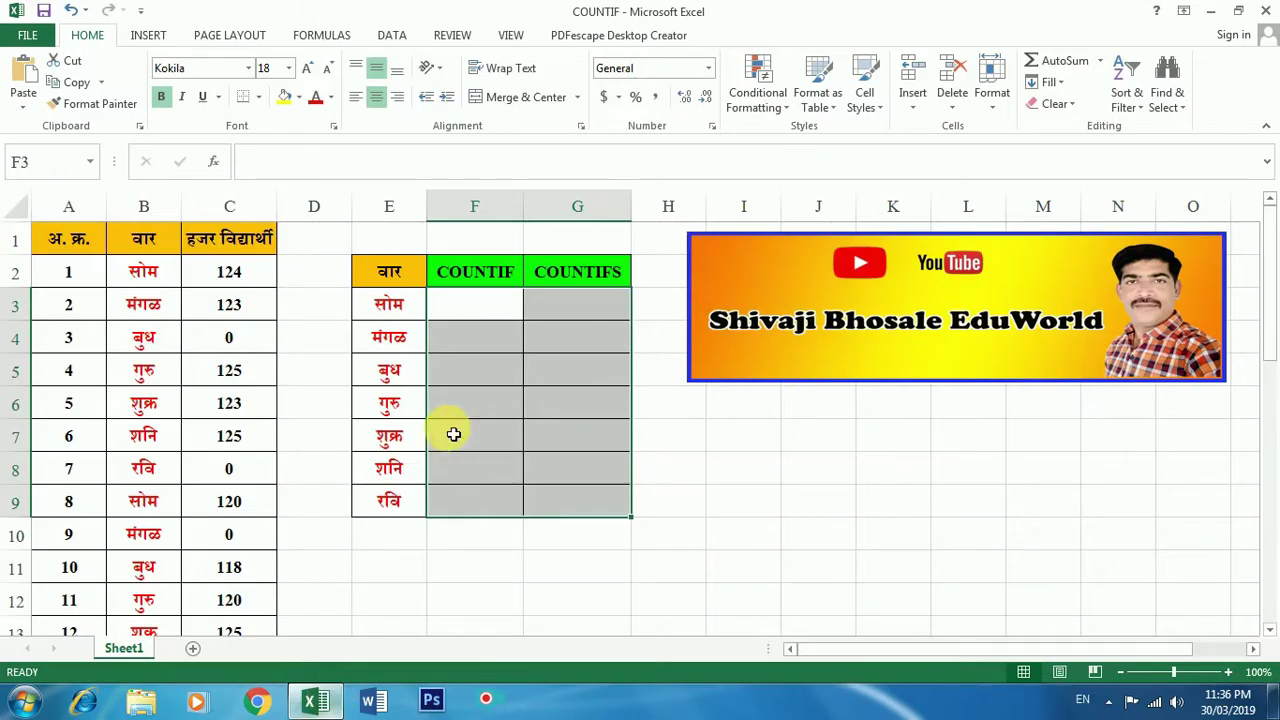
Review the sheet: serial numbers in column A, weekday names in column B, and the count table.
{"action": "left_click", "coordinate": [463, 314]}
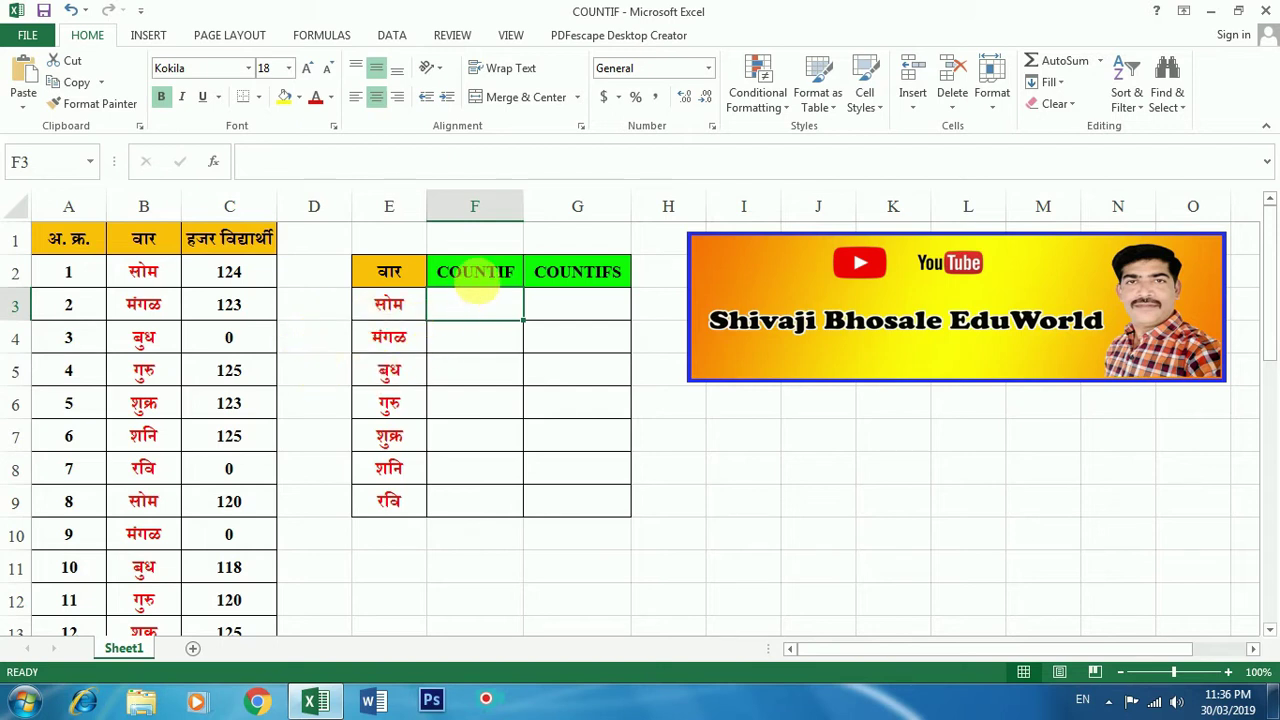
{"action": "left_click", "coordinate": [544, 379]}
{"action": "left_click", "coordinate": [494, 316]}
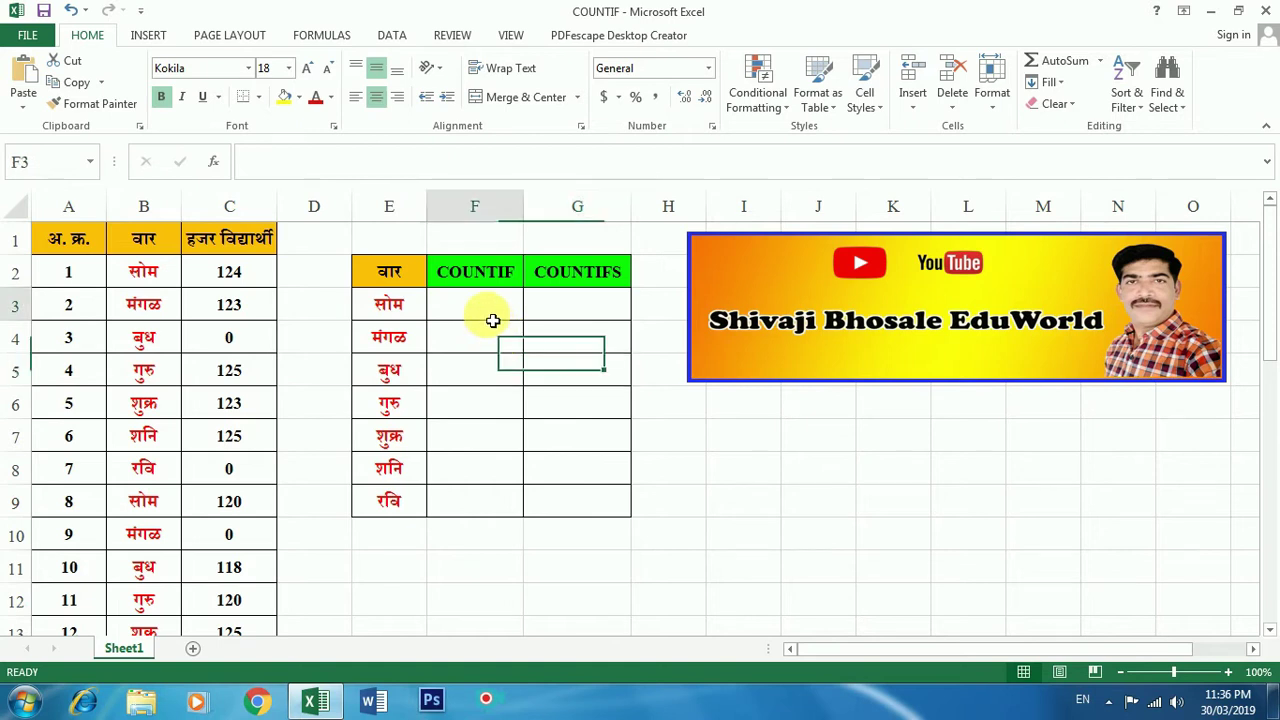
{"action": "left_click", "coordinate": [78, 276]}
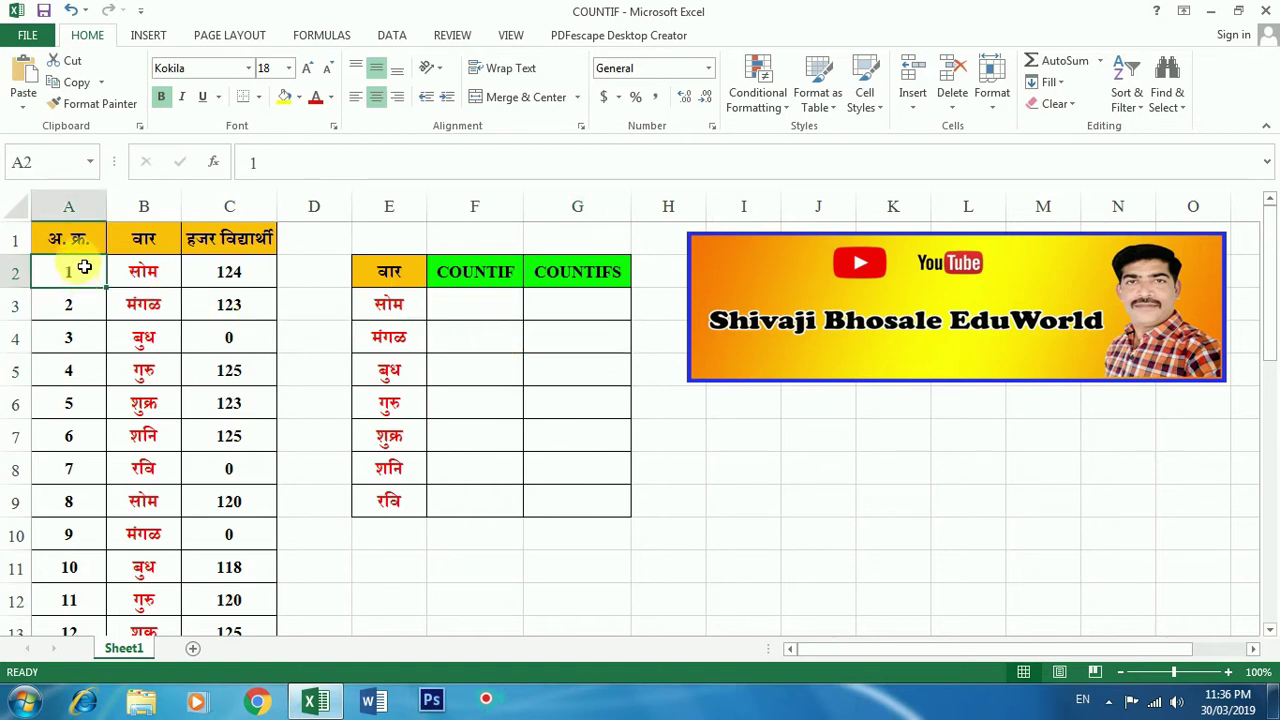
{"action": "left_click", "coordinate": [77, 247]}
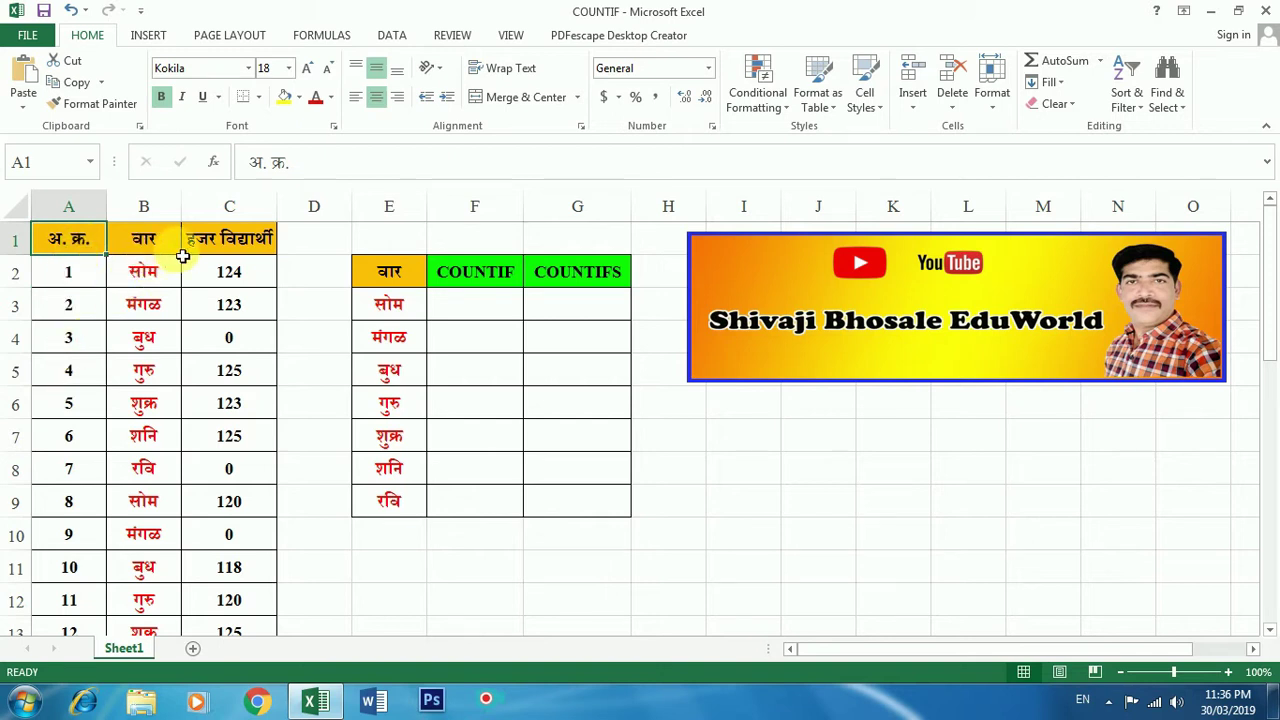
{"action": "left_click", "coordinate": [78, 280]}
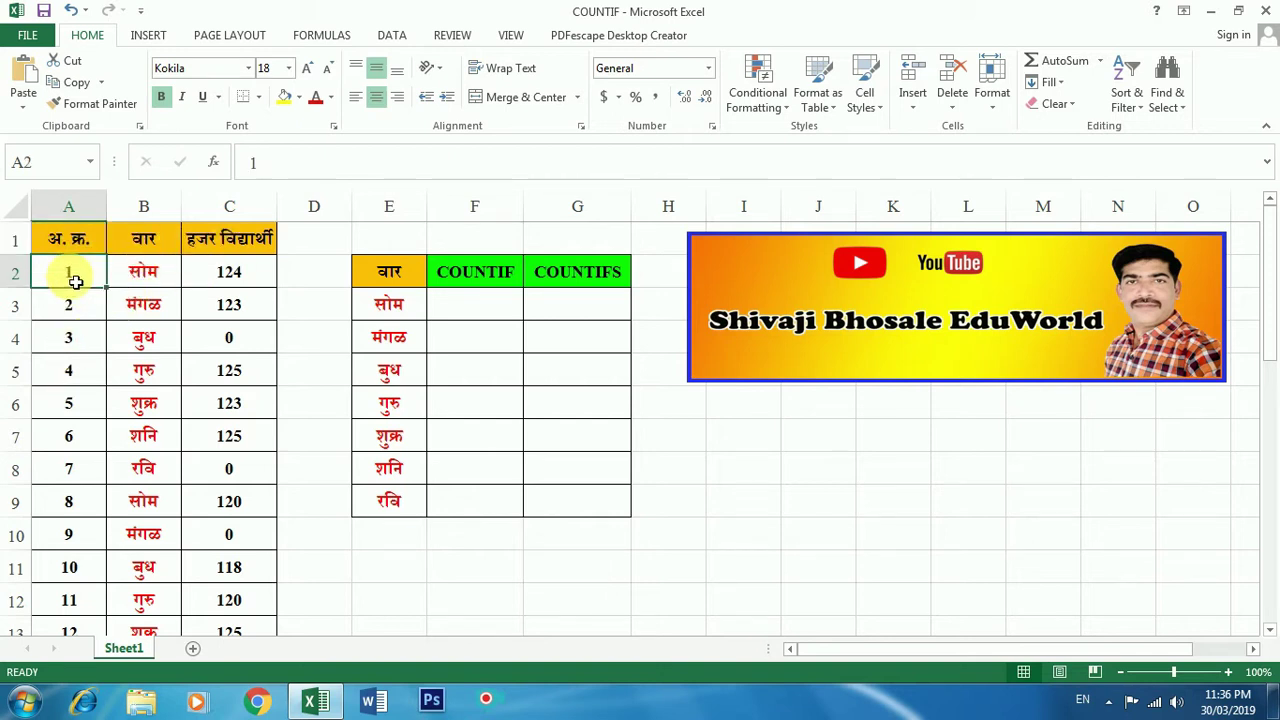
{"action": "scroll", "coordinate": [126, 372], "scroll_direction": "down", "scroll_amount": 4}
{"action": "scroll", "coordinate": [128, 378], "scroll_direction": "down", "scroll_amount": 4}
{"action": "scroll", "coordinate": [127, 376], "scroll_direction": "up", "scroll_amount": 2}
{"action": "scroll", "coordinate": [130, 382], "scroll_direction": "down", "scroll_amount": 5}
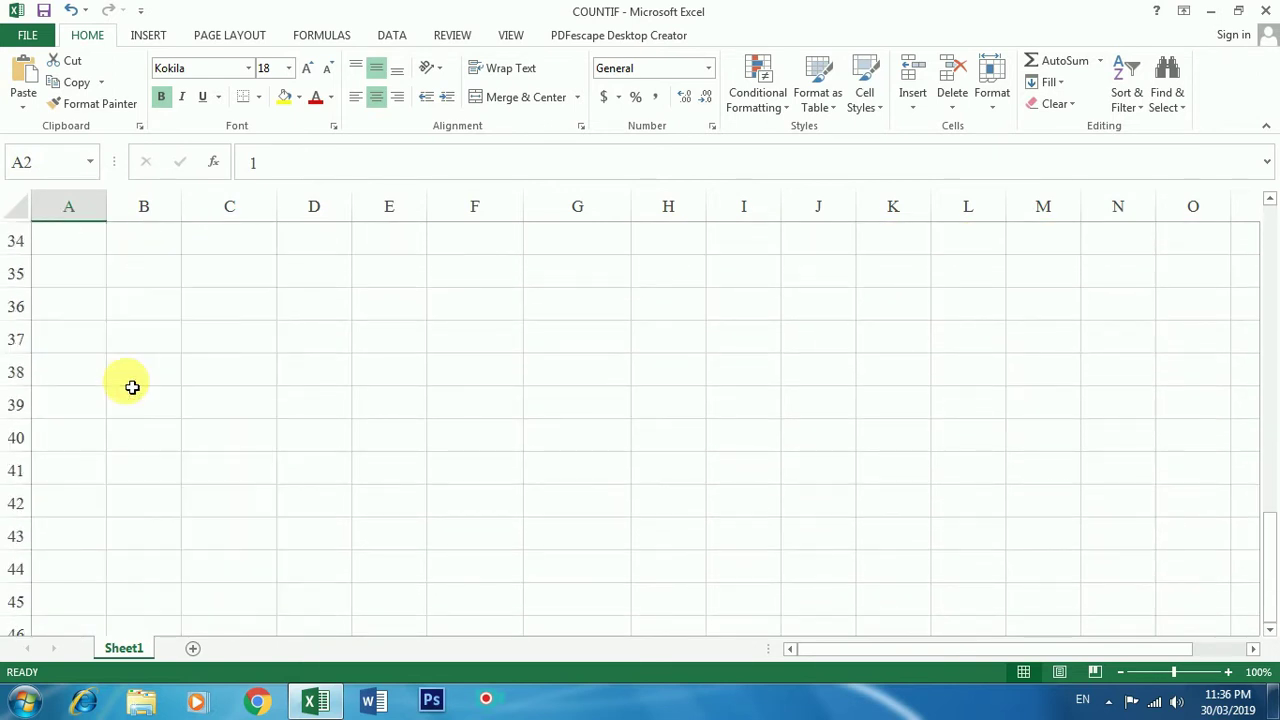
{"action": "scroll", "coordinate": [132, 387], "scroll_direction": "up", "scroll_amount": 4}
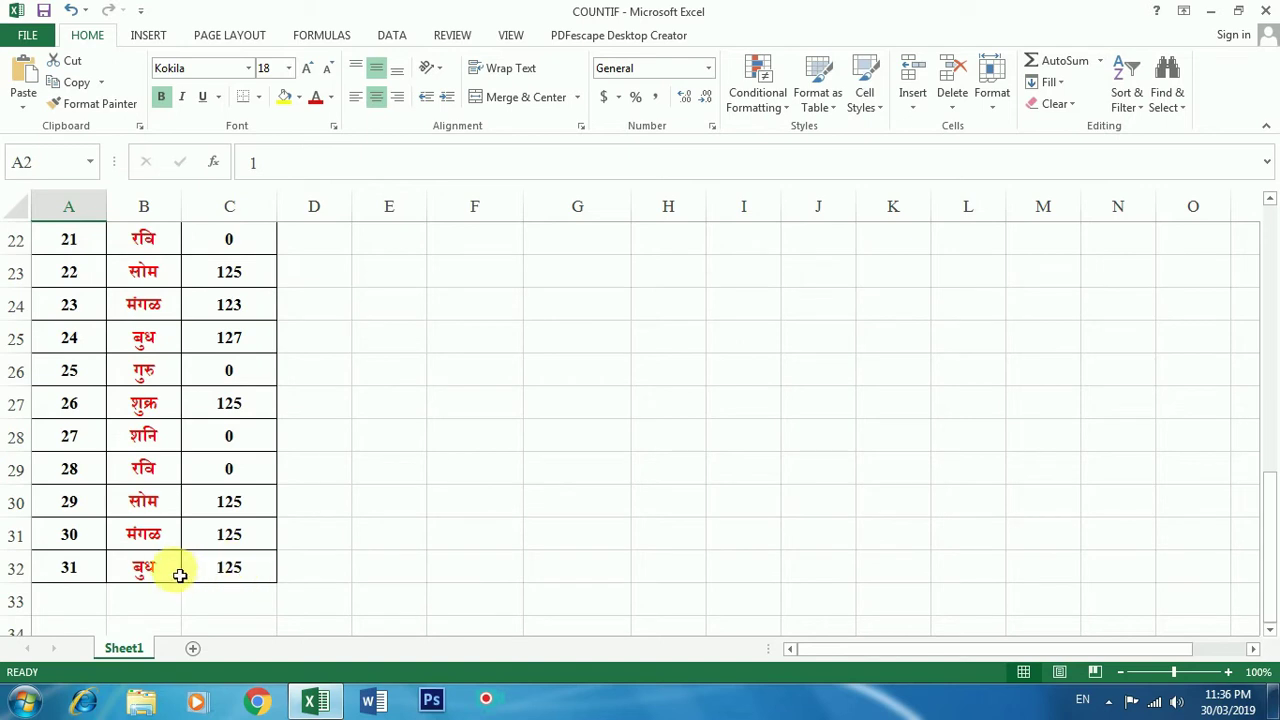
{"action": "scroll", "coordinate": [245, 551], "scroll_direction": "up", "scroll_amount": 1}
{"action": "scroll", "coordinate": [245, 549], "scroll_direction": "up", "scroll_amount": 2}
{"action": "scroll", "coordinate": [245, 548], "scroll_direction": "up", "scroll_amount": 2}
{"action": "scroll", "coordinate": [245, 546], "scroll_direction": "up", "scroll_amount": 2}
{"action": "scroll", "coordinate": [245, 546], "scroll_direction": "down", "scroll_amount": 1}
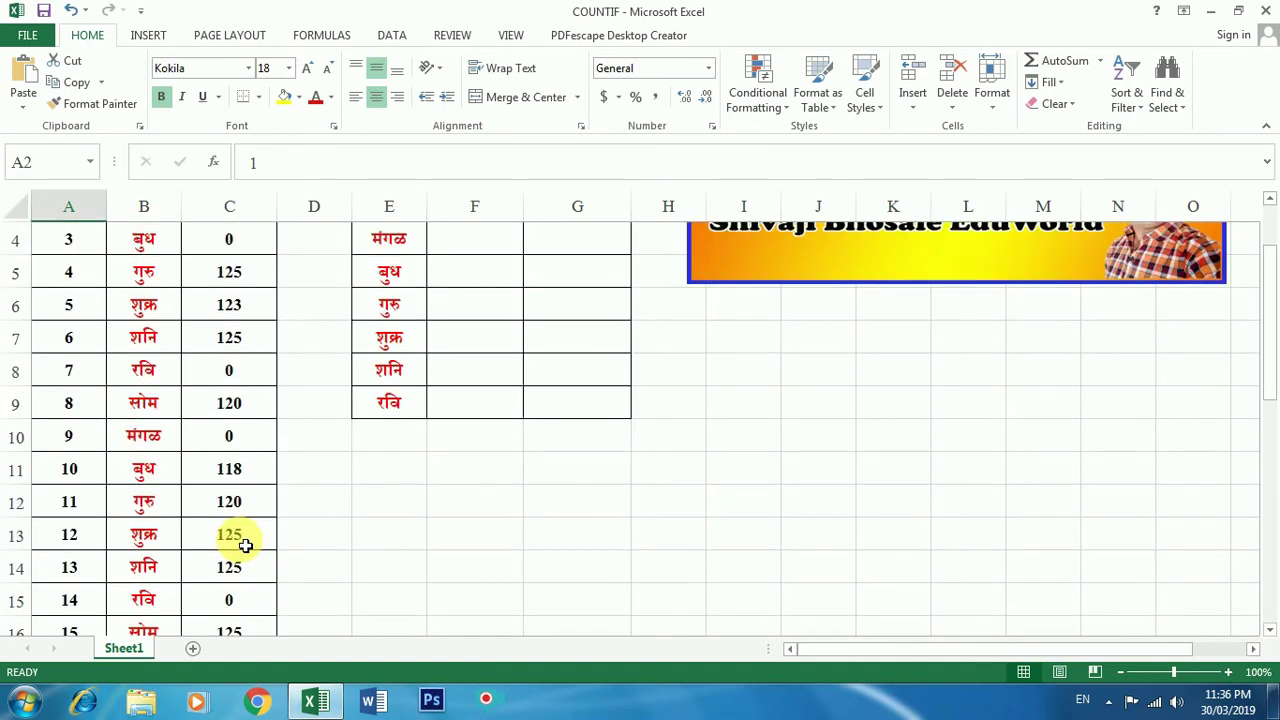
{"action": "scroll", "coordinate": [245, 546], "scroll_direction": "up", "scroll_amount": 1}
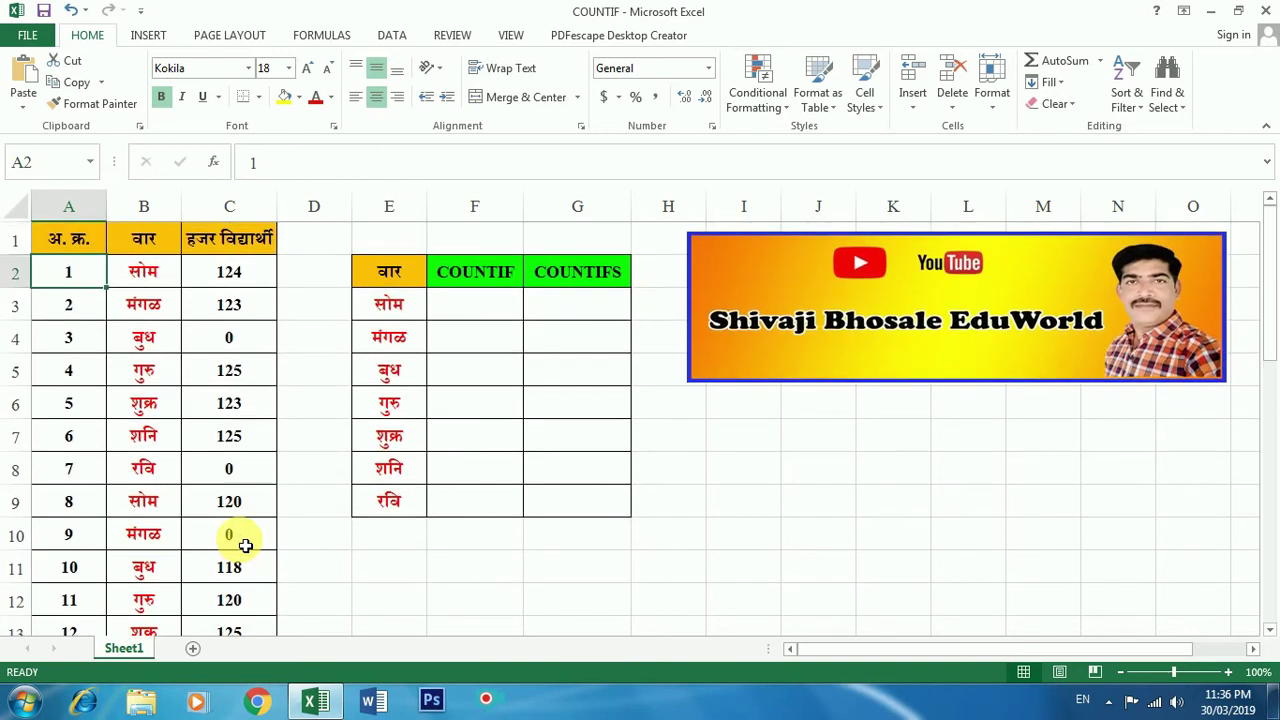
{"action": "left_click", "coordinate": [147, 282]}
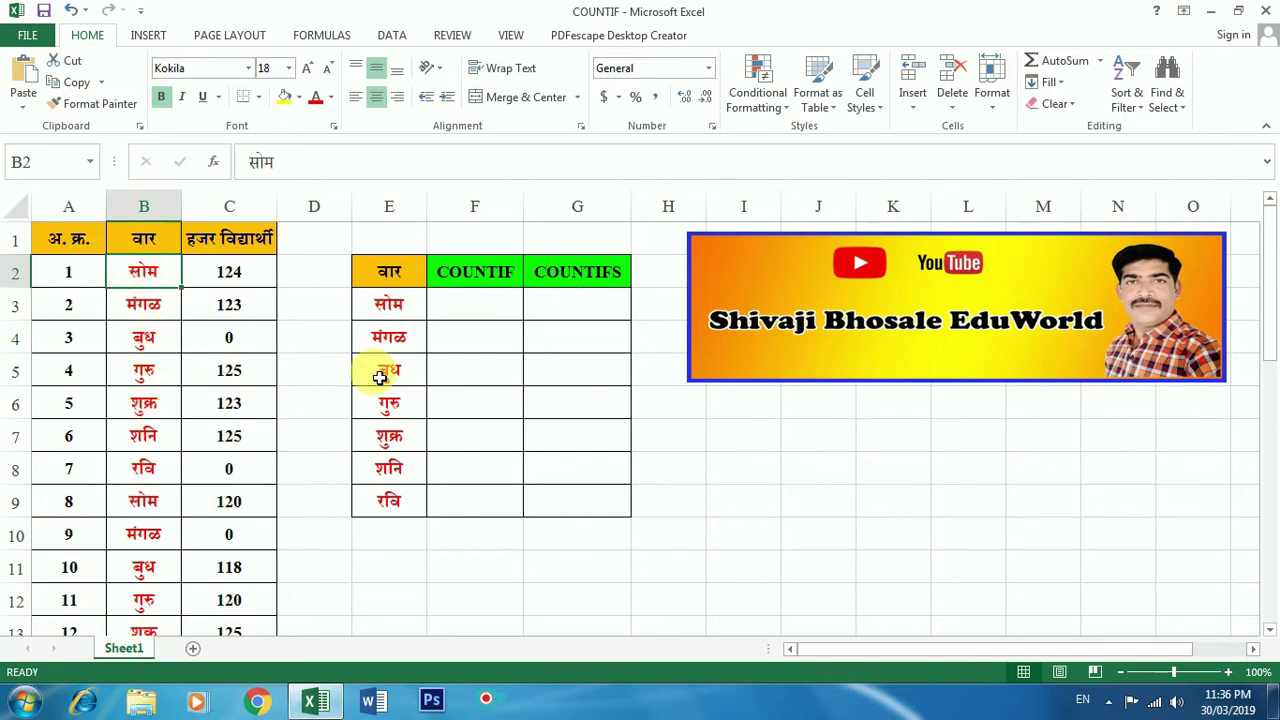
Start a COUNTIF formula in F3 over the weekday range B2:B32.
{"action": "left_click", "coordinate": [470, 312]}
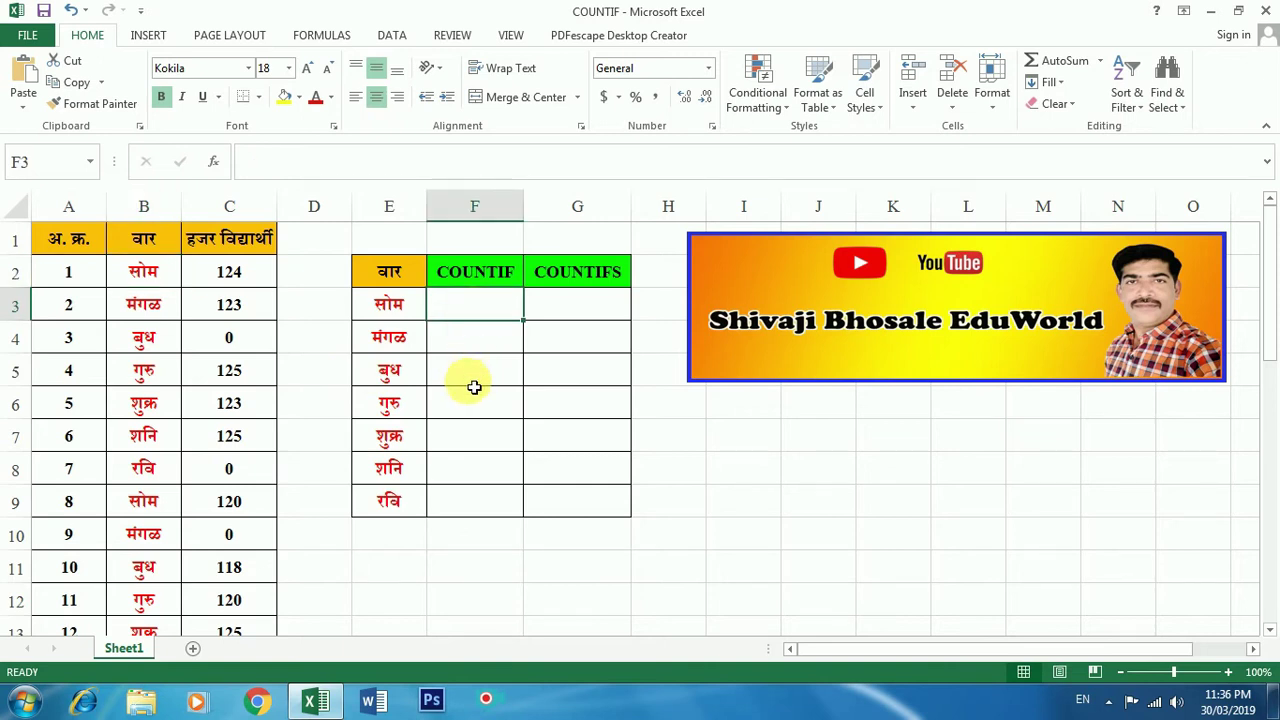
{"action": "type", "text": "="}
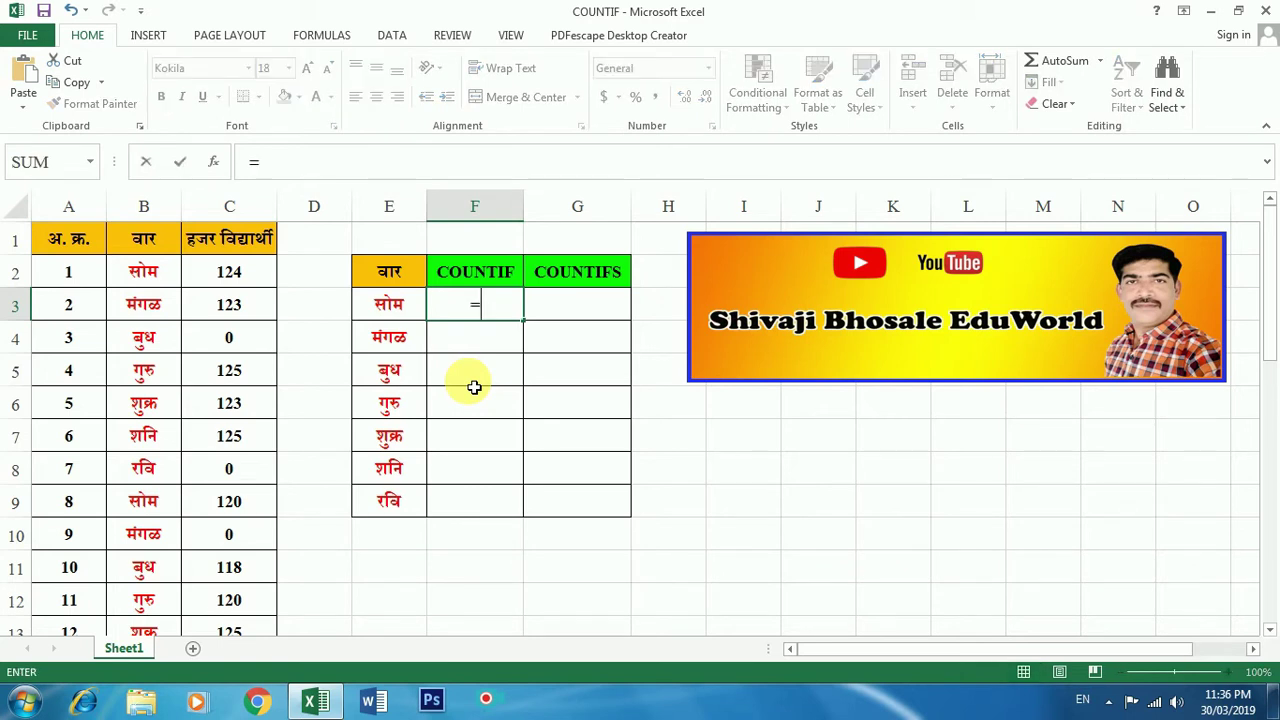
{"action": "type", "text": "countif"}
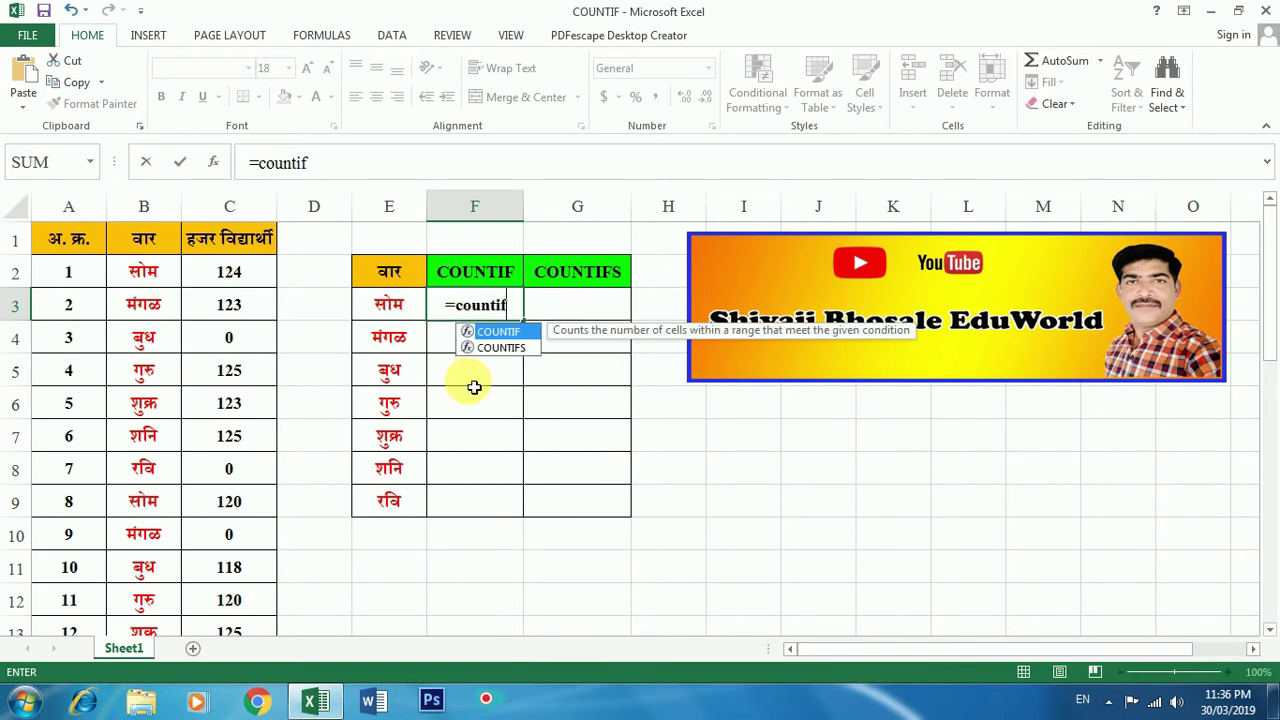
{"action": "double_click", "coordinate": [505, 332]}
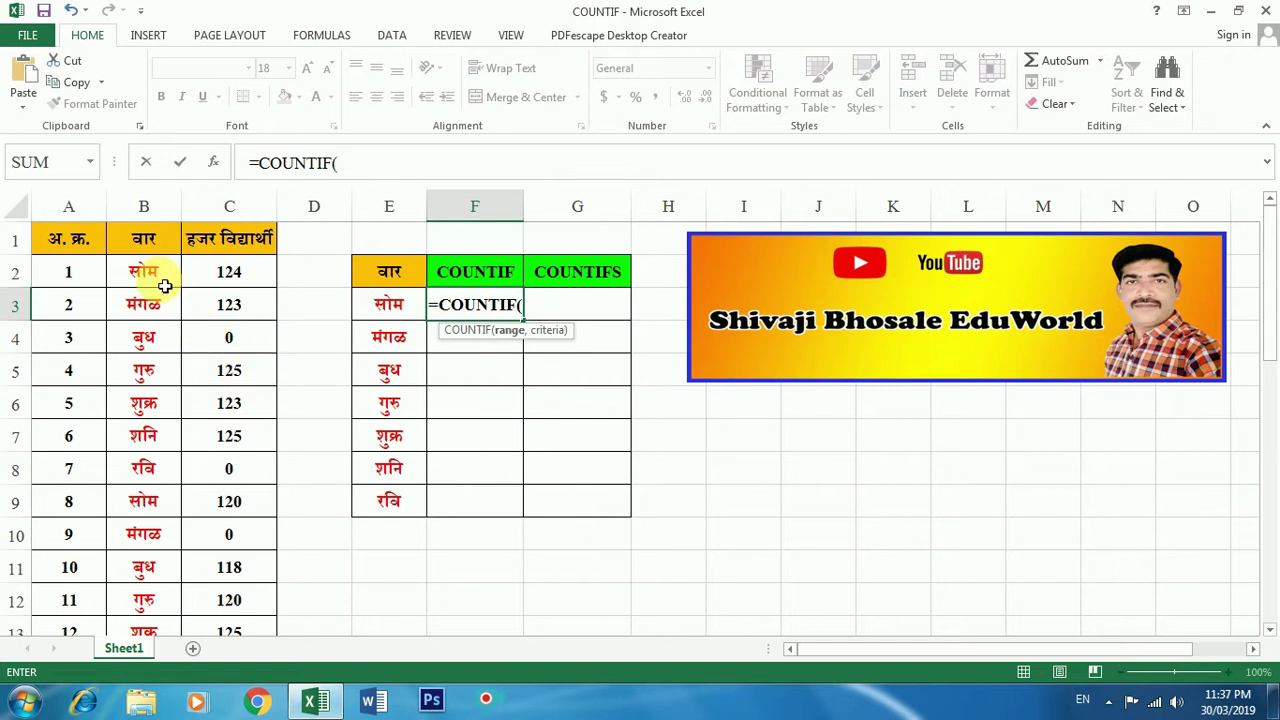
{"action": "left_click_drag", "start_coordinate": [161, 281], "coordinate": [168, 698]}
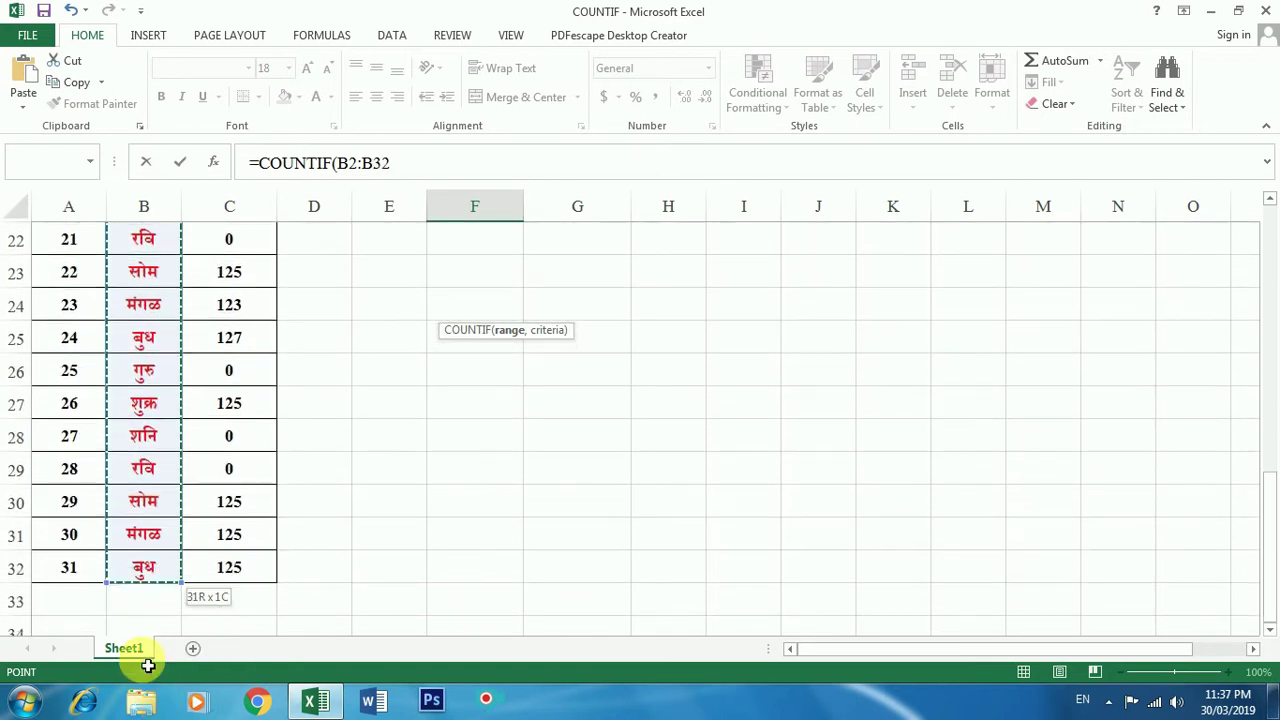
{"action": "left_click_drag", "start_coordinate": [168, 698], "coordinate": [147, 572]}
{"action": "scroll", "coordinate": [157, 473], "scroll_direction": "up", "scroll_amount": 1}
{"action": "scroll", "coordinate": [157, 471], "scroll_direction": "up", "scroll_amount": 6}
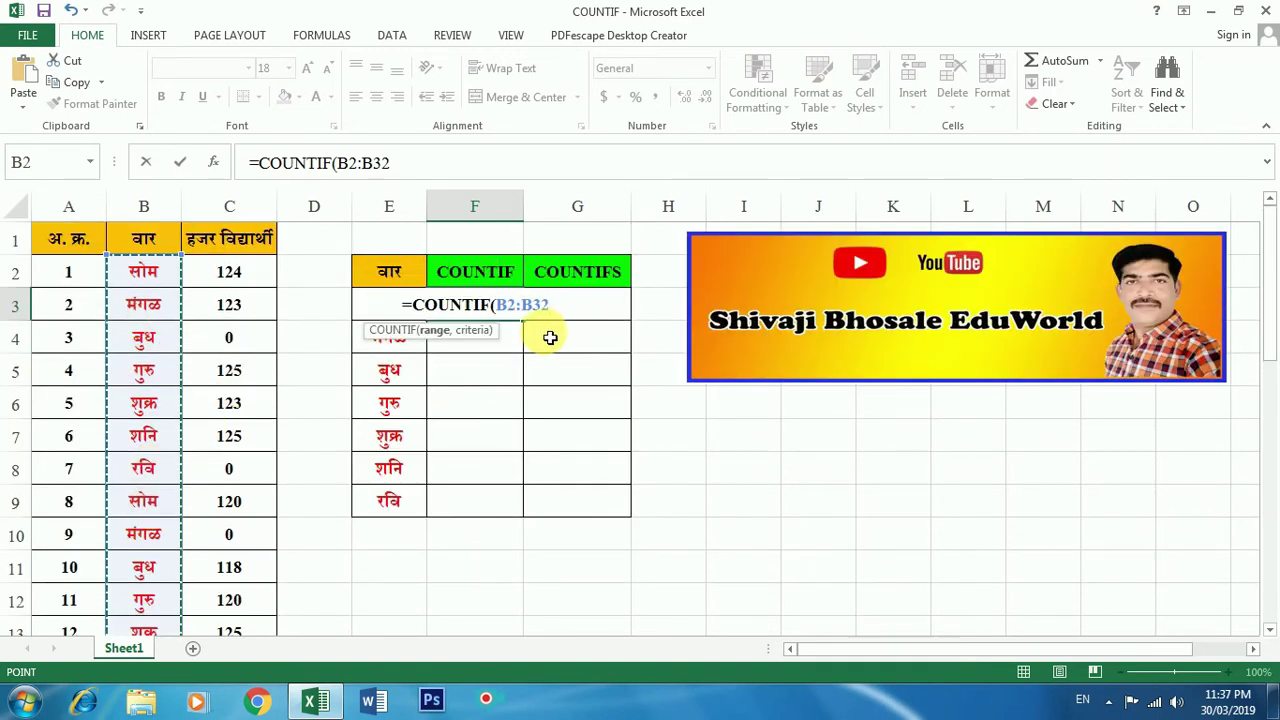
Add the Marathi criterion "सोम" and commit, so F3 shows 5.
{"action": "type", "text": ","}
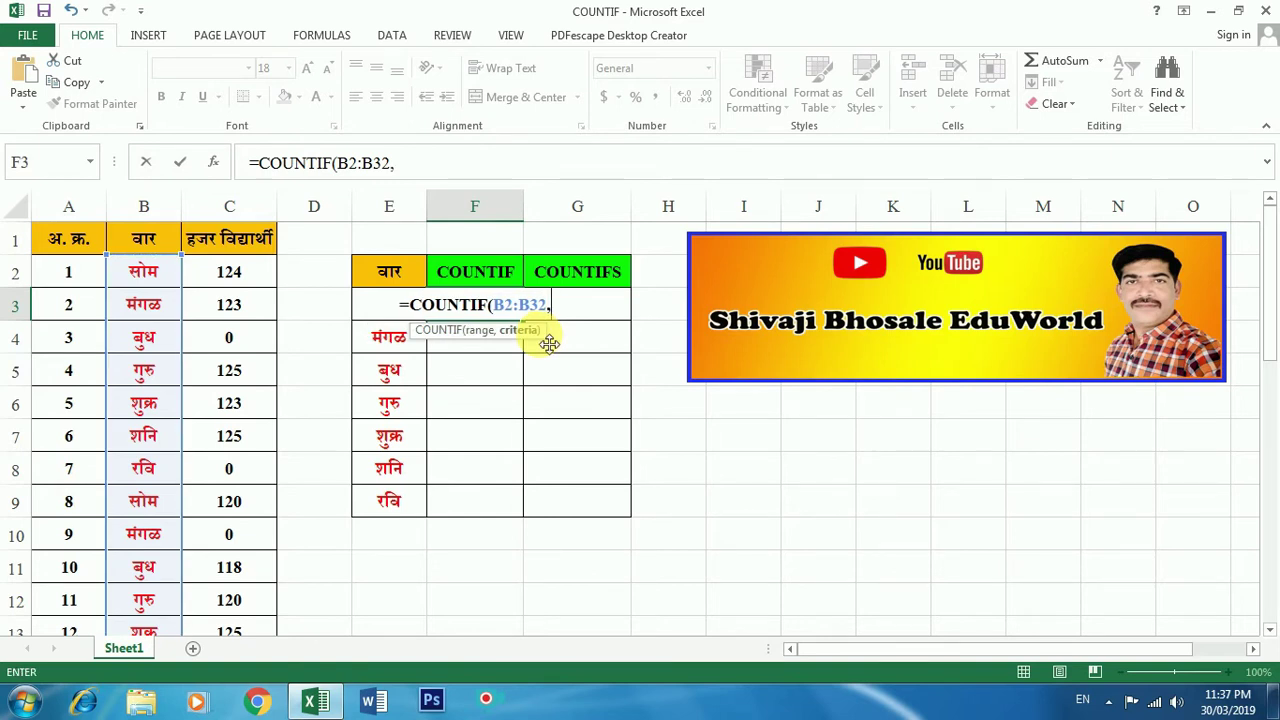
{"action": "type", "text": "\""}
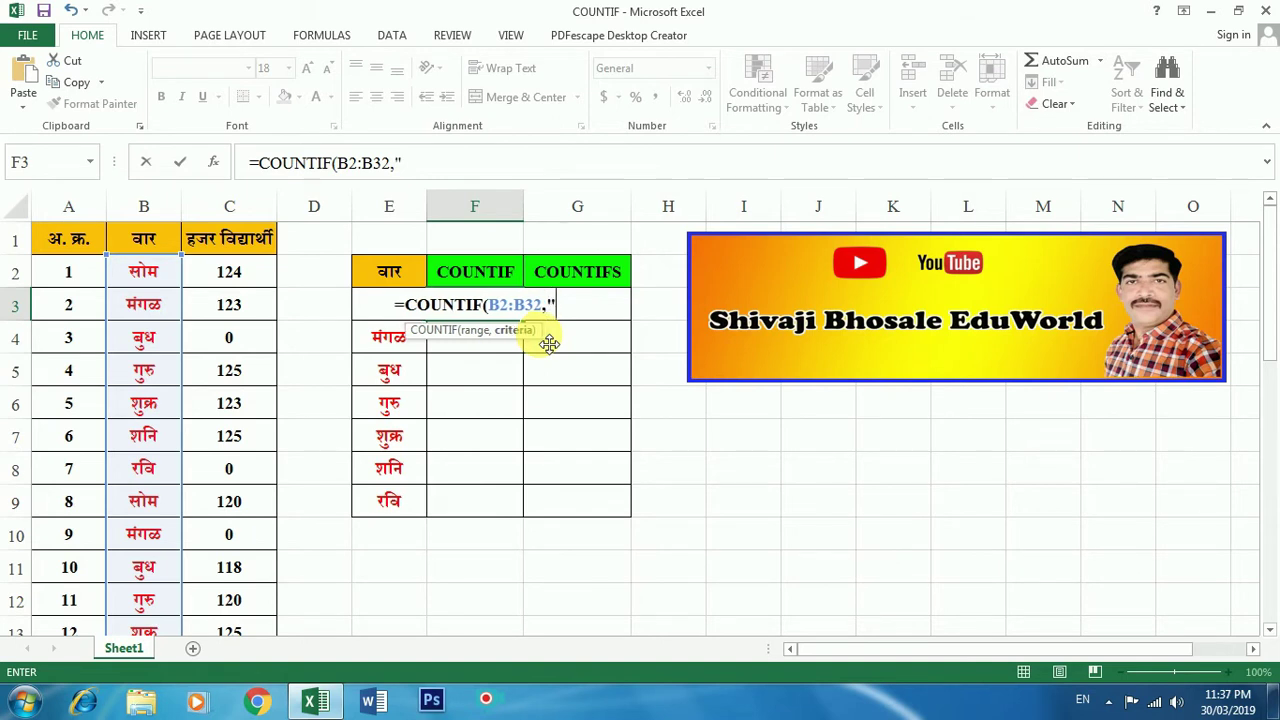
{"action": "key", "text": "alt+shift"}
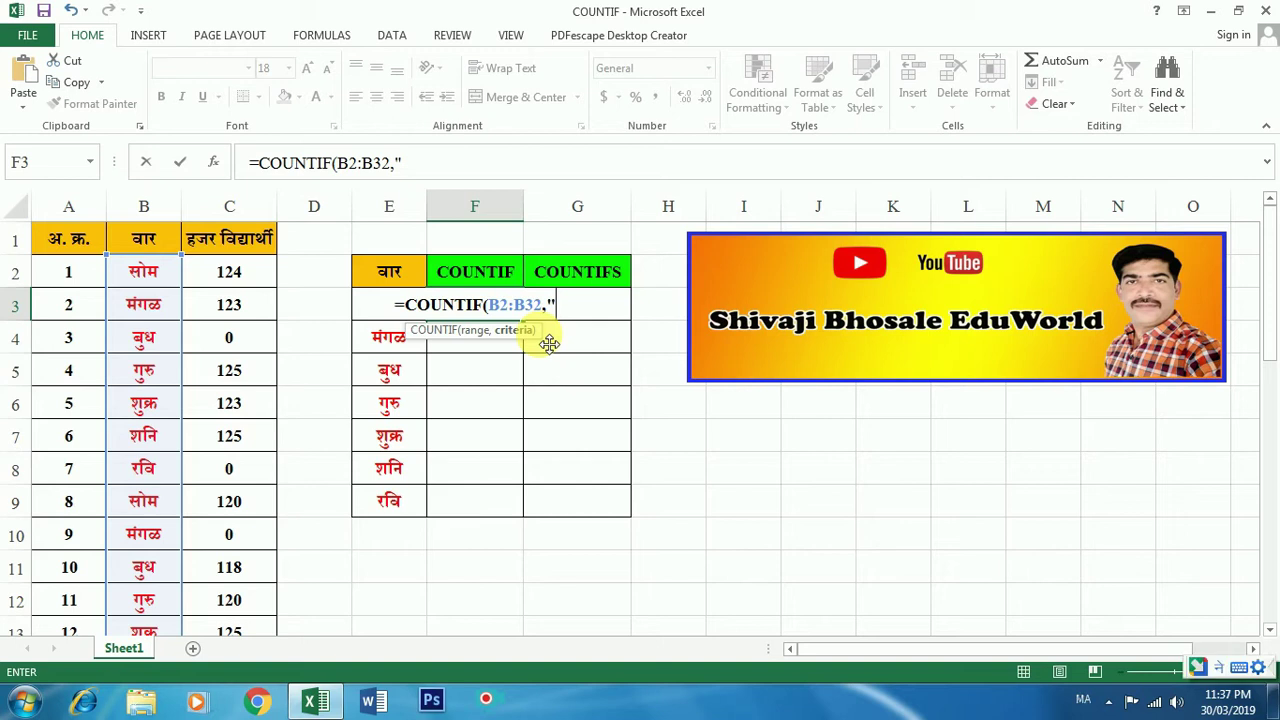
{"action": "type", "text": "som"}
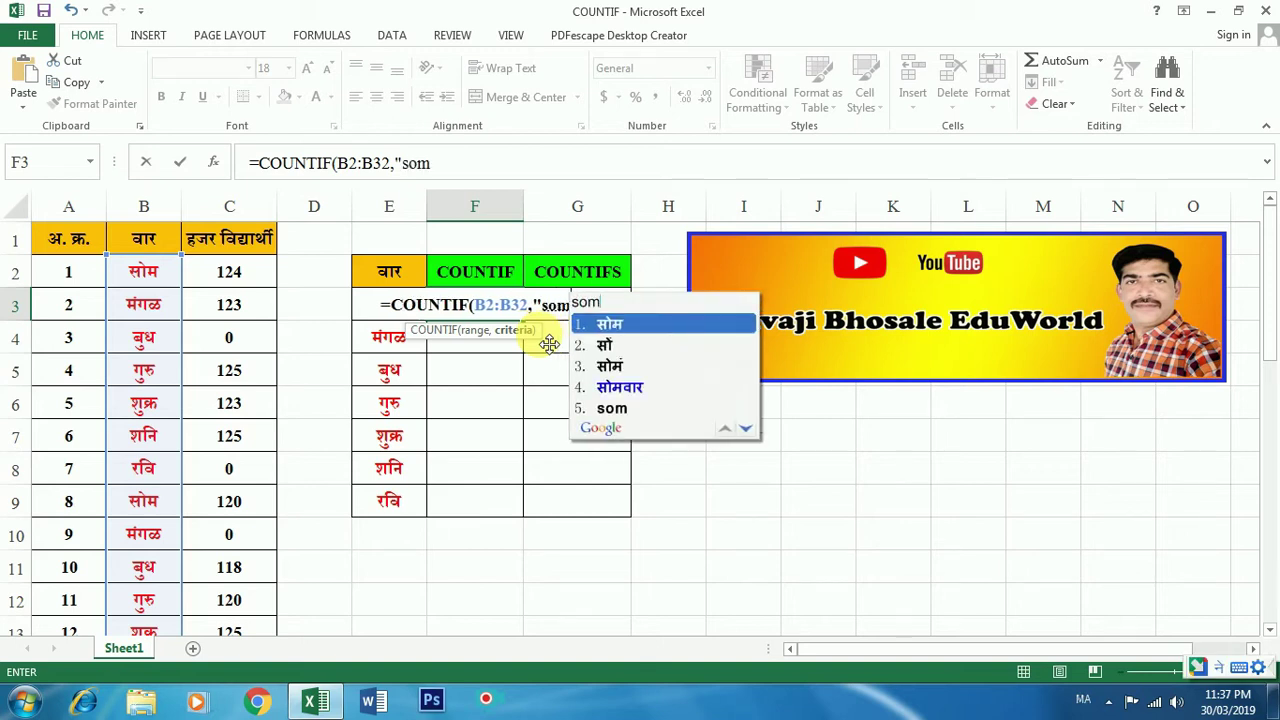
{"action": "type", "text": "\""}
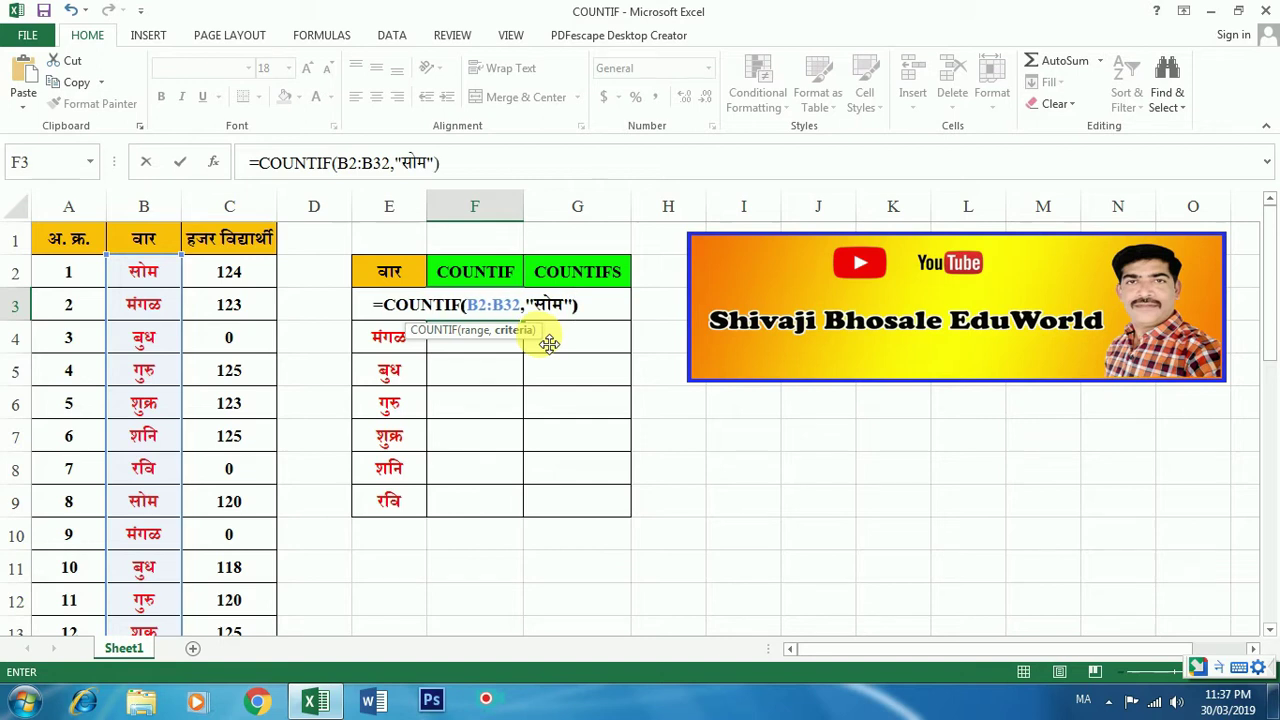
{"action": "key", "text": "Return"}
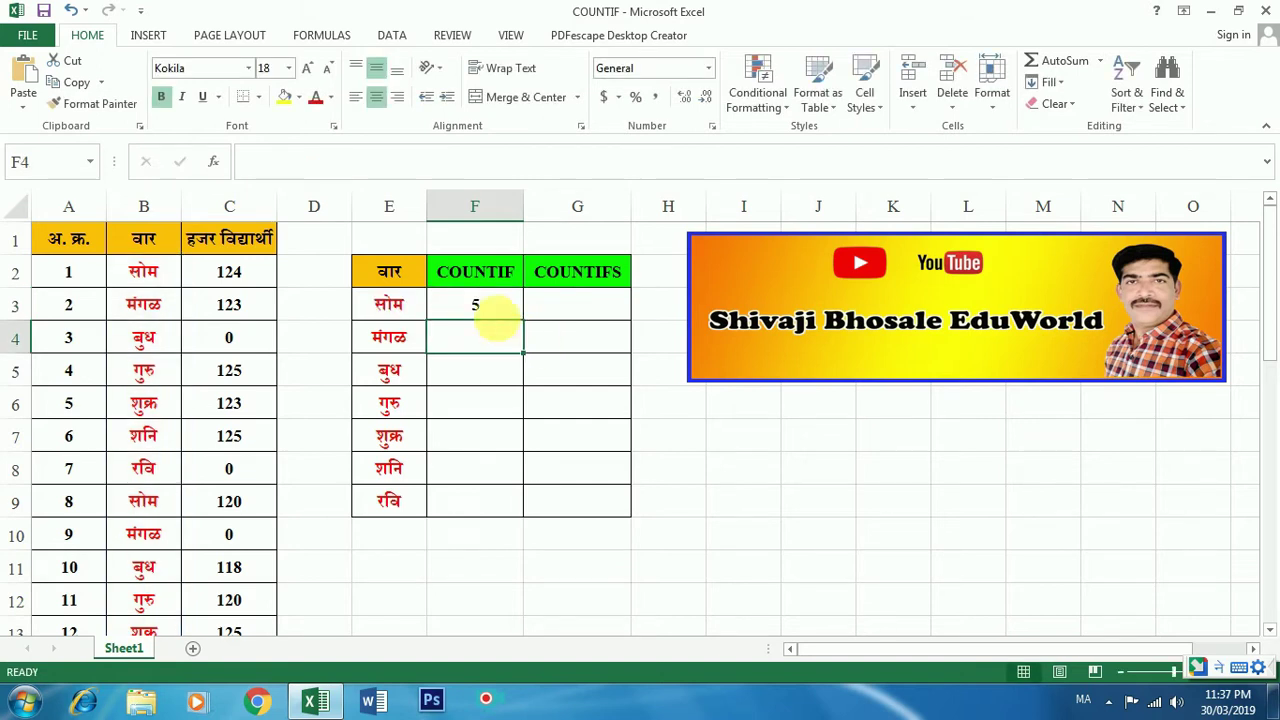
{"action": "left_click", "coordinate": [497, 315]}
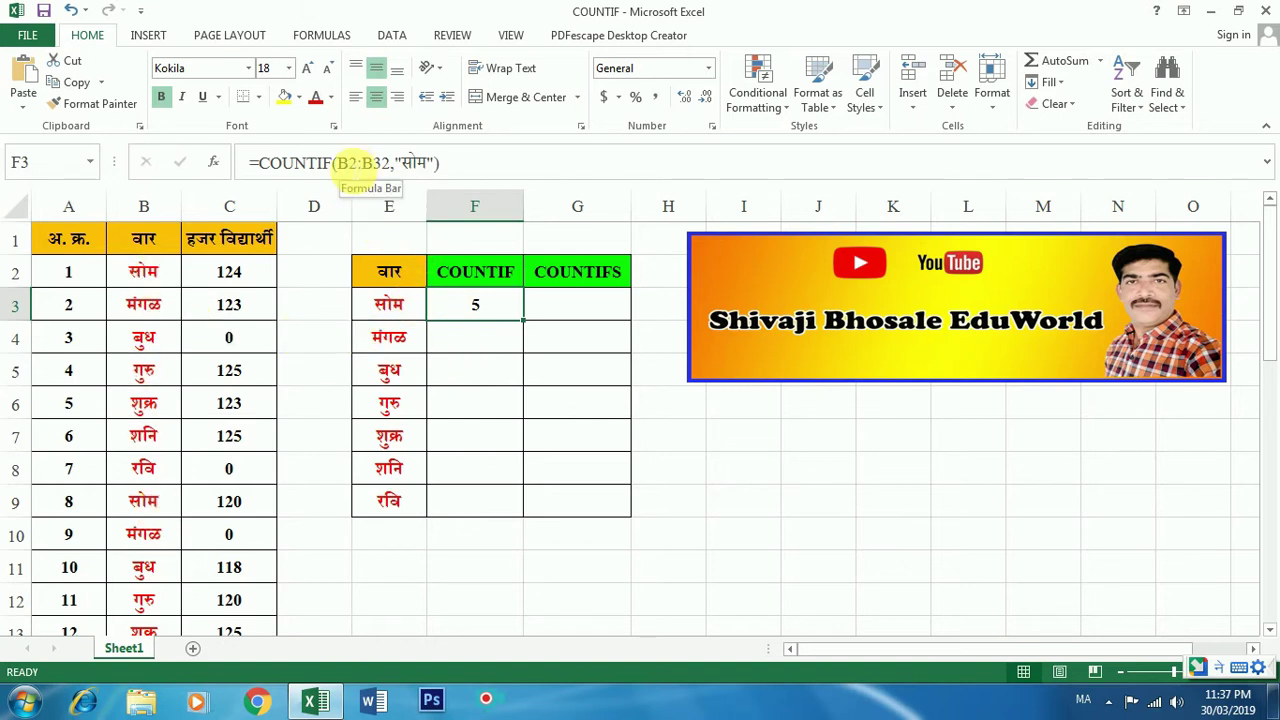
Make F3's weekday range absolute as $B$2:$B$32.
{"action": "double_click", "coordinate": [356, 163]}
{"action": "left_click_drag", "start_coordinate": [340, 163], "coordinate": [380, 166]}
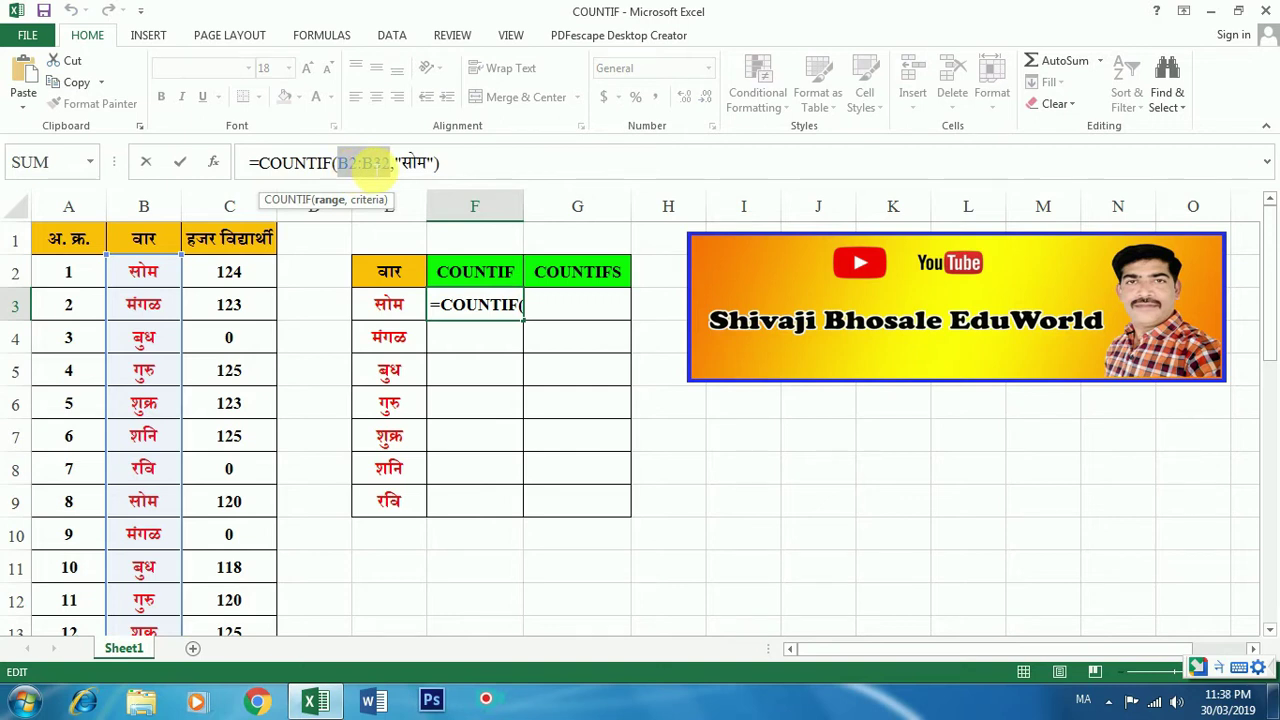
{"action": "key", "text": "F4"}
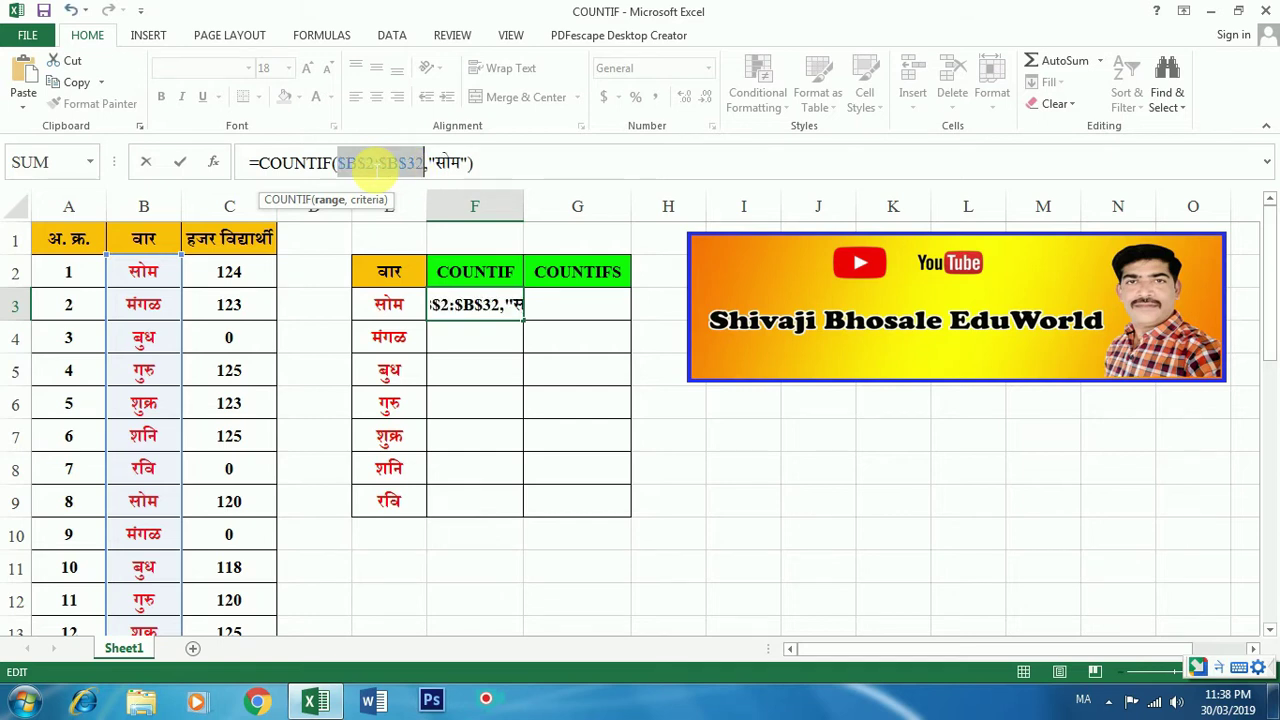
{"action": "key", "text": "Return"}
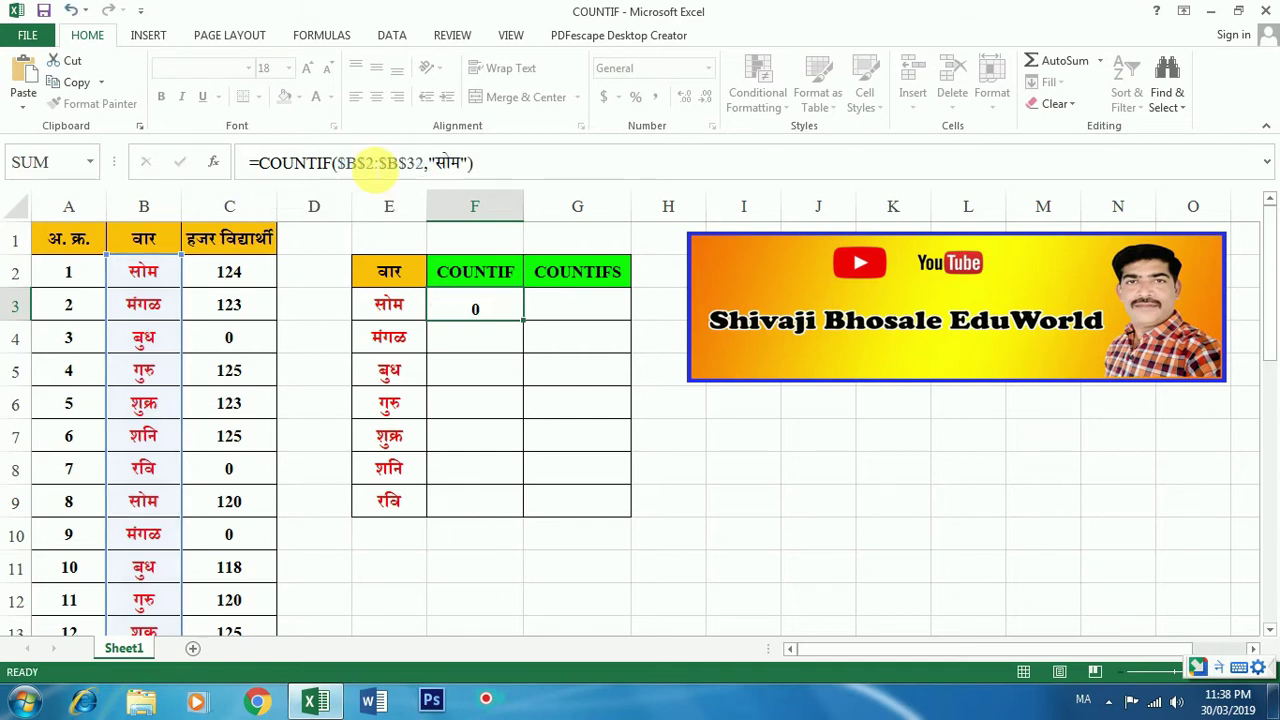
Fill F3's COUNTIF formula down to F9 and inspect the copy in F4.
{"action": "left_click", "coordinate": [467, 317]}
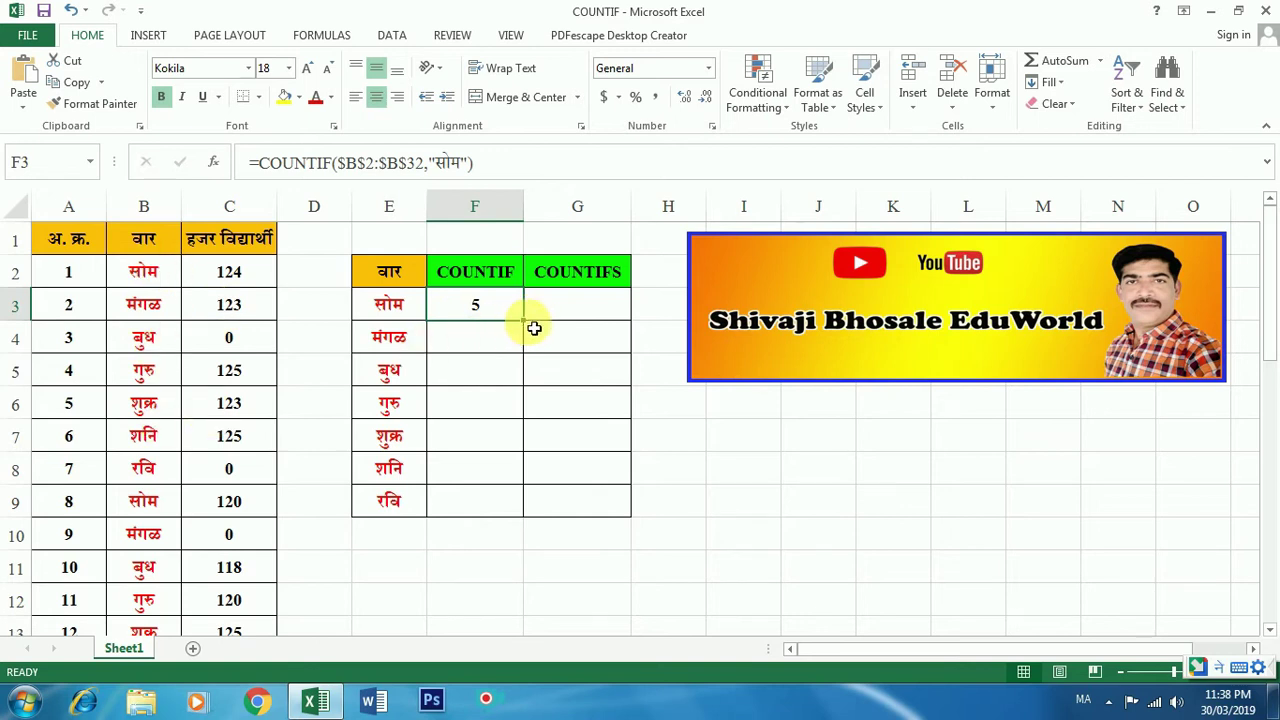
{"action": "left_click_drag", "start_coordinate": [523, 321], "coordinate": [534, 510]}
{"action": "left_click", "coordinate": [487, 349]}
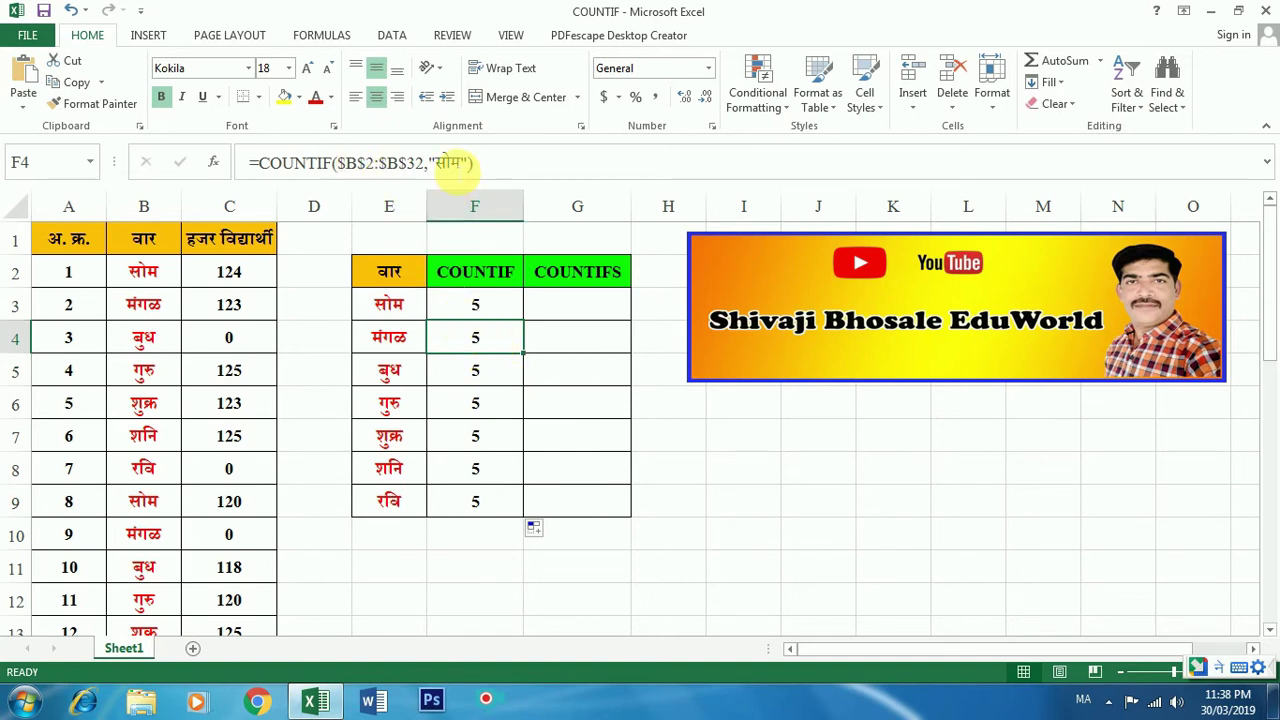
{"action": "left_click", "coordinate": [452, 162]}
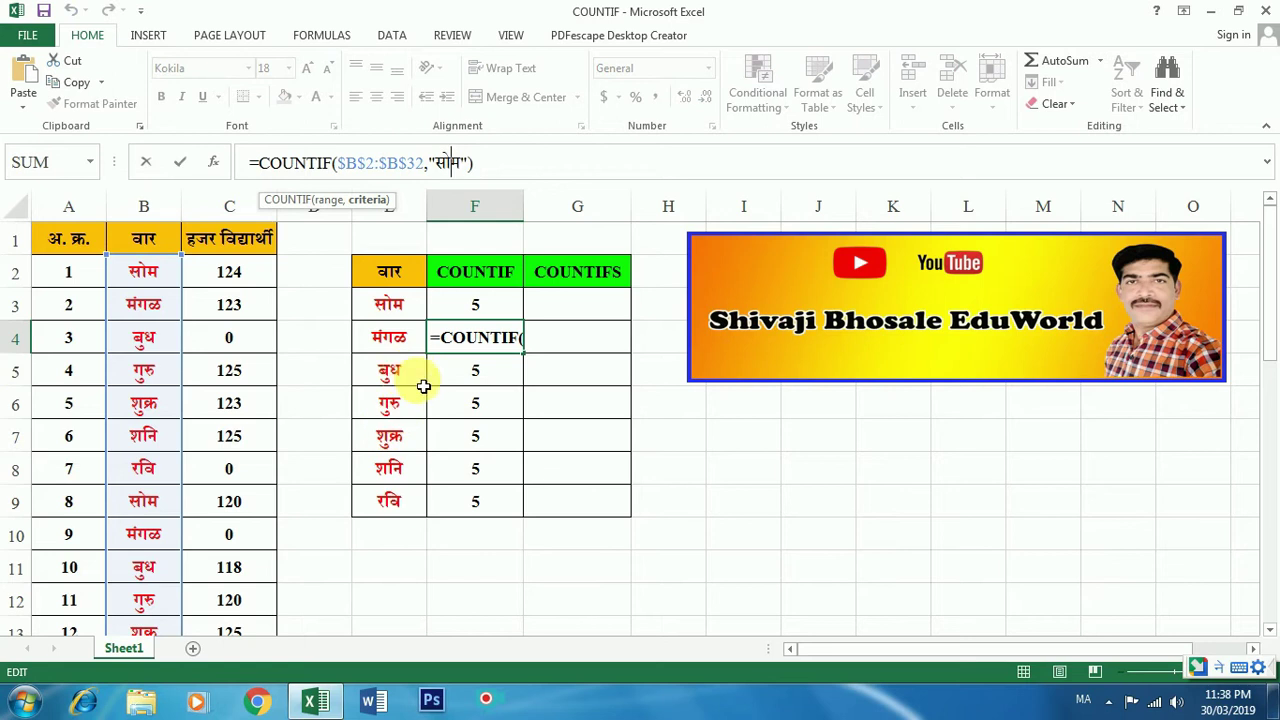
Change F4's COUNTIF criterion from "सोम" to "मंगळ".
{"action": "key", "text": "Escape"}
{"action": "left_click", "coordinate": [390, 337]}
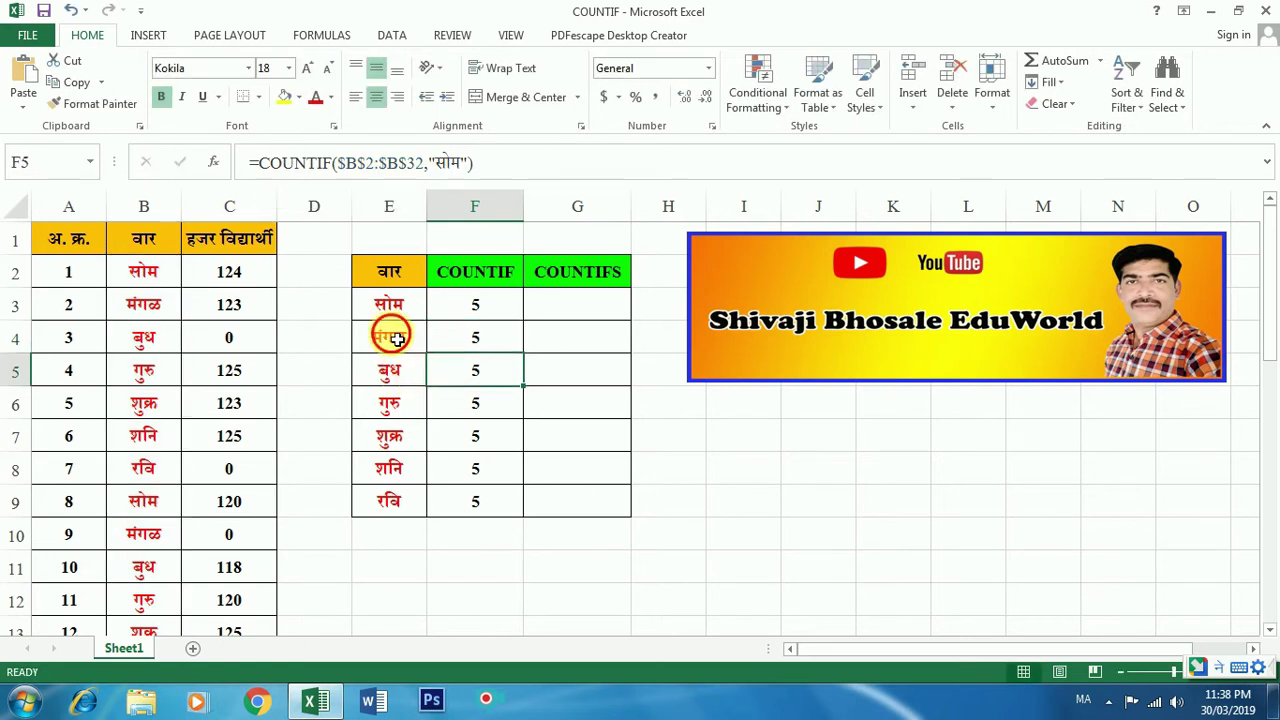
{"action": "double_click", "coordinate": [390, 337]}
{"action": "double_click", "coordinate": [390, 337]}
{"action": "right_click", "coordinate": [400, 338]}
{"action": "left_click", "coordinate": [443, 366]}
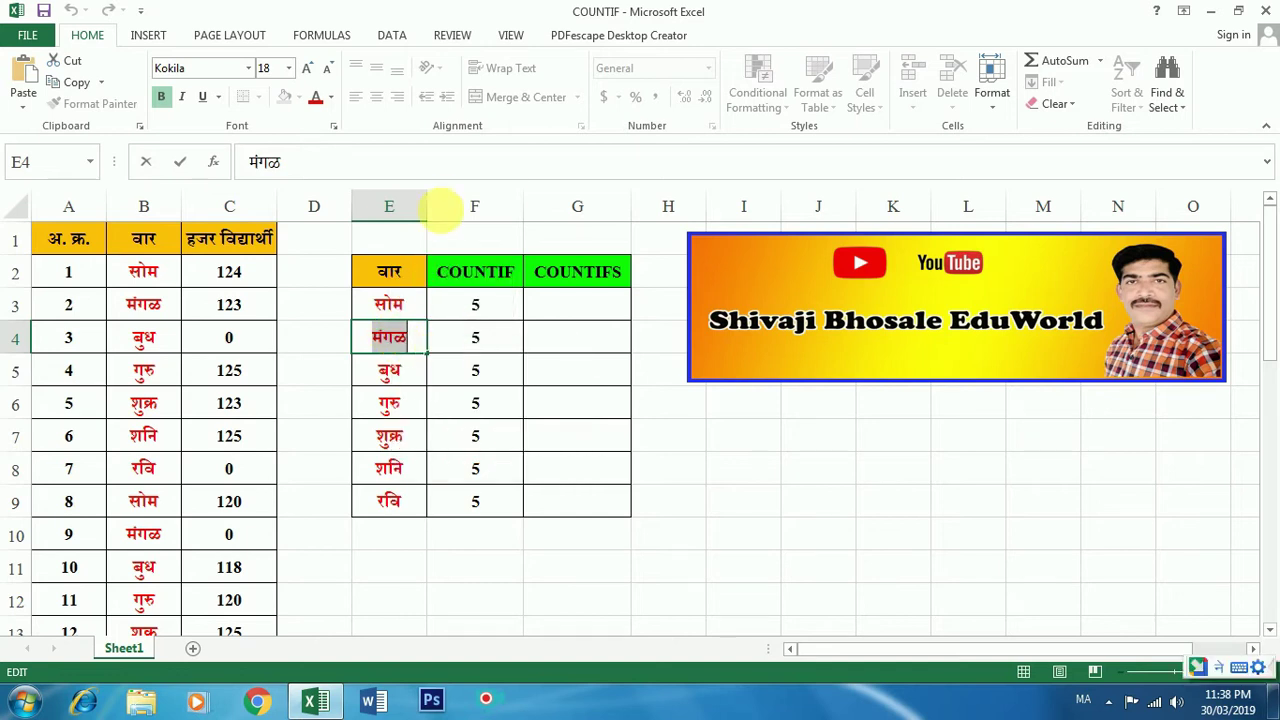
{"action": "left_click", "coordinate": [477, 337]}
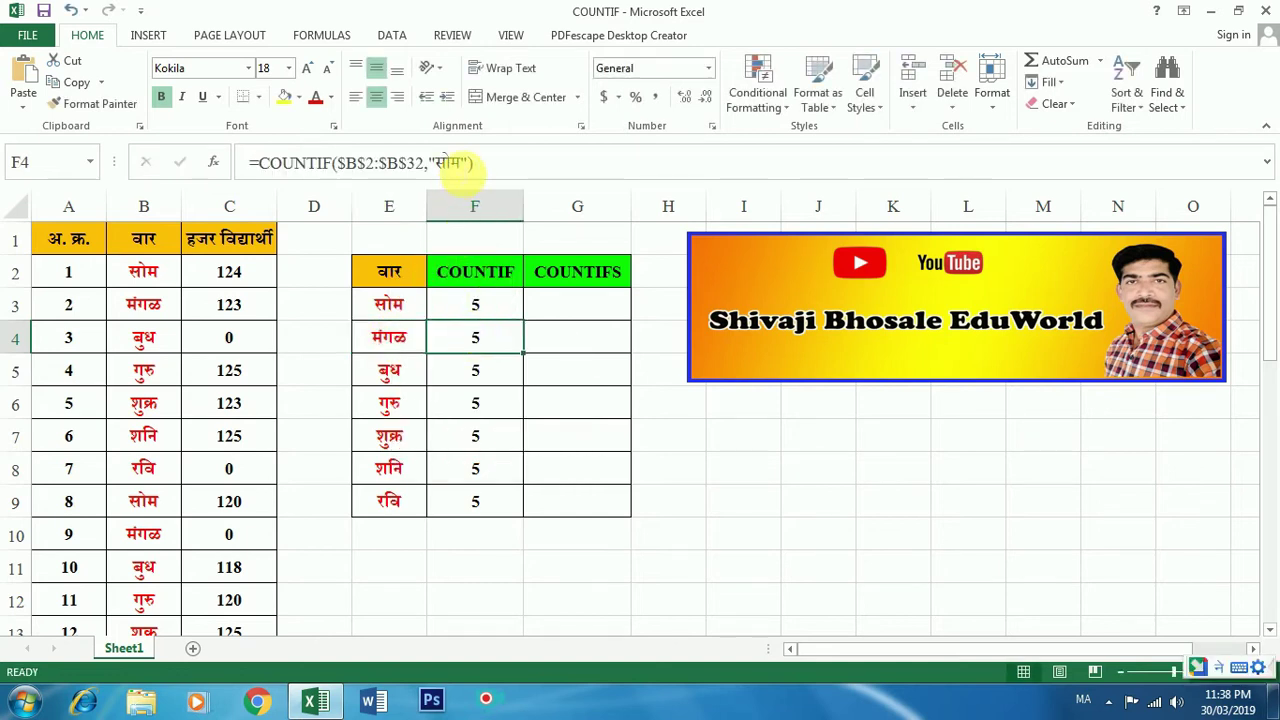
{"action": "left_click", "coordinate": [461, 163]}
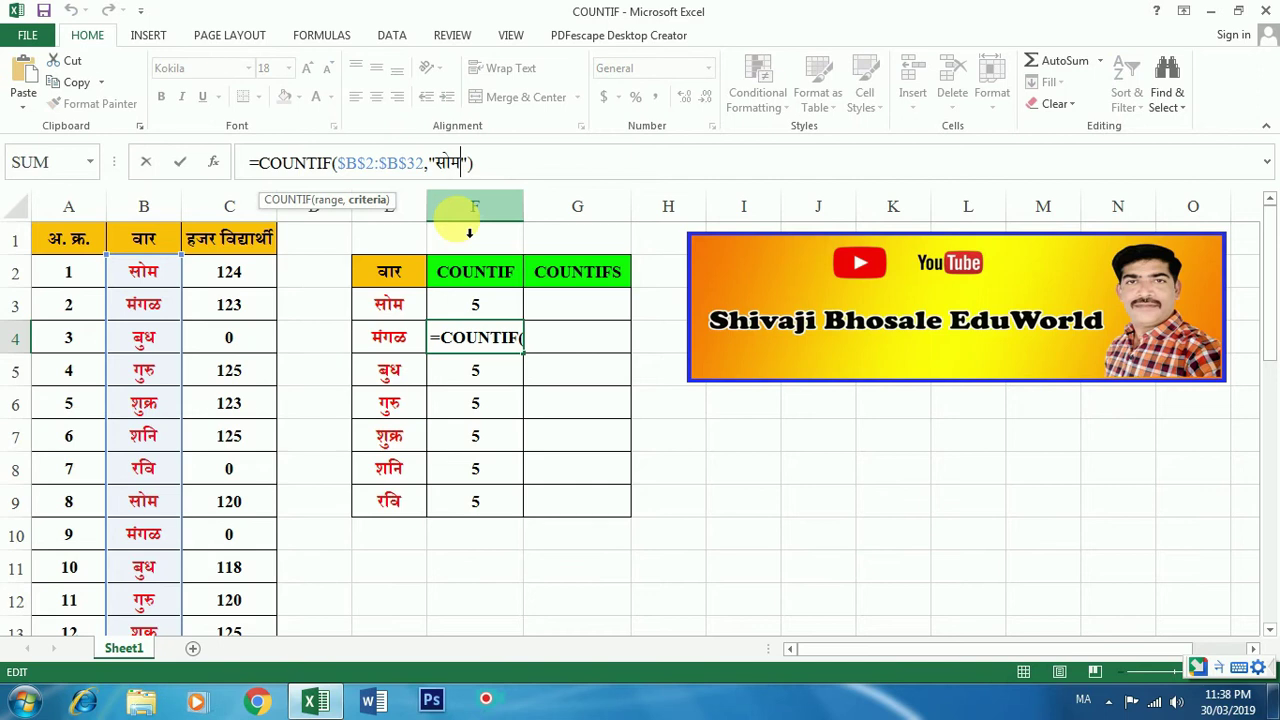
{"action": "key", "text": "BackSpace"}
{"action": "key", "text": "BackSpace"}
{"action": "key", "text": "BackSpace"}
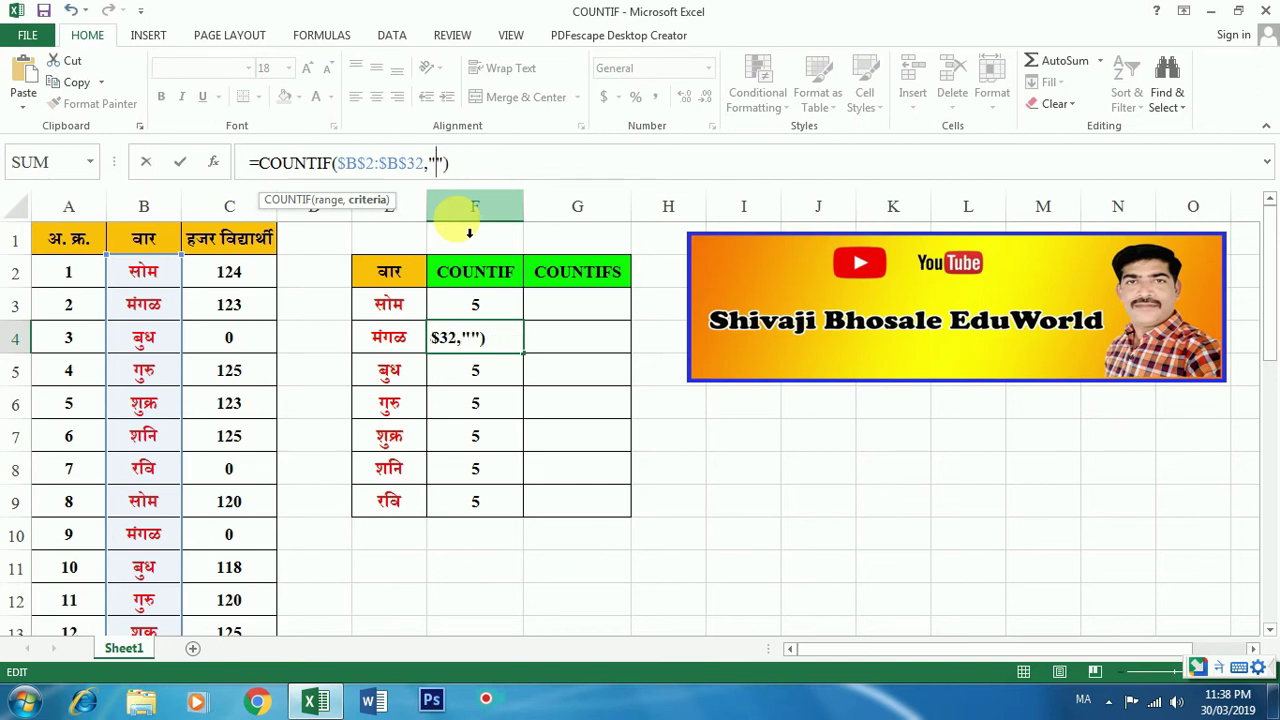
{"action": "type", "text": "मंगळ"}
{"action": "key", "text": "Return"}
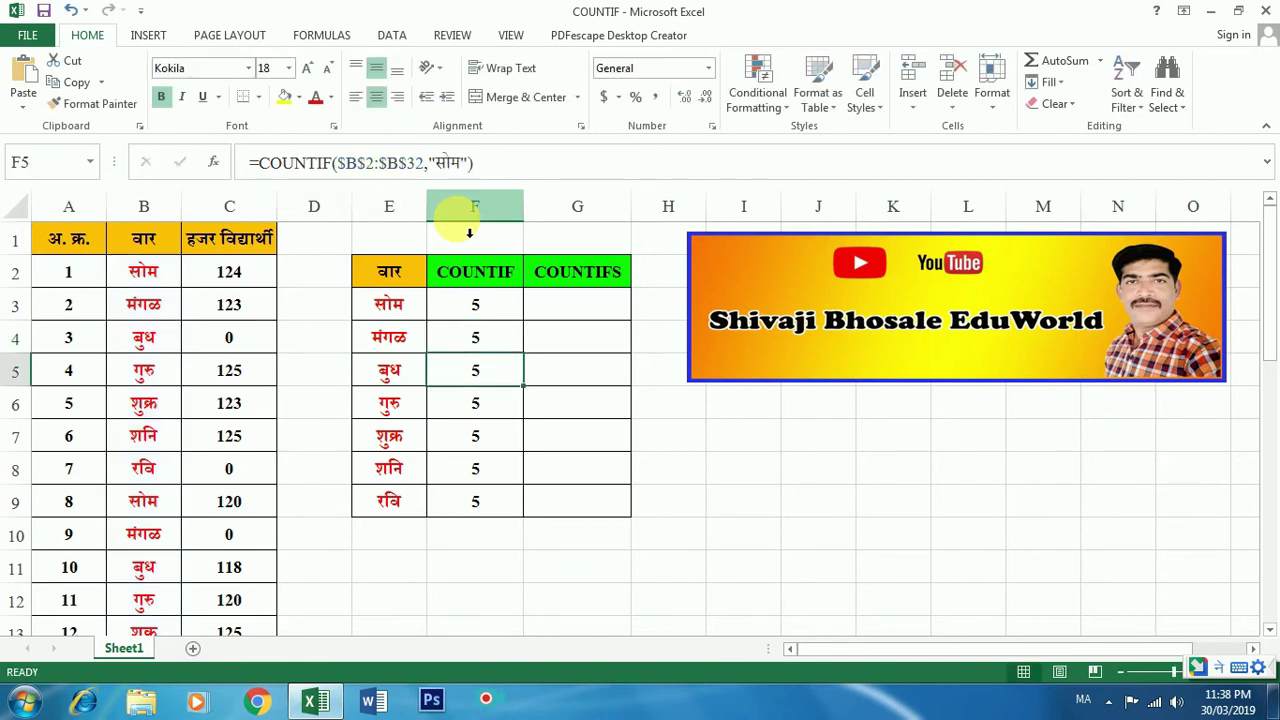
Change F5's COUNTIF criterion to "बुध".
{"action": "left_click", "coordinate": [390, 372]}
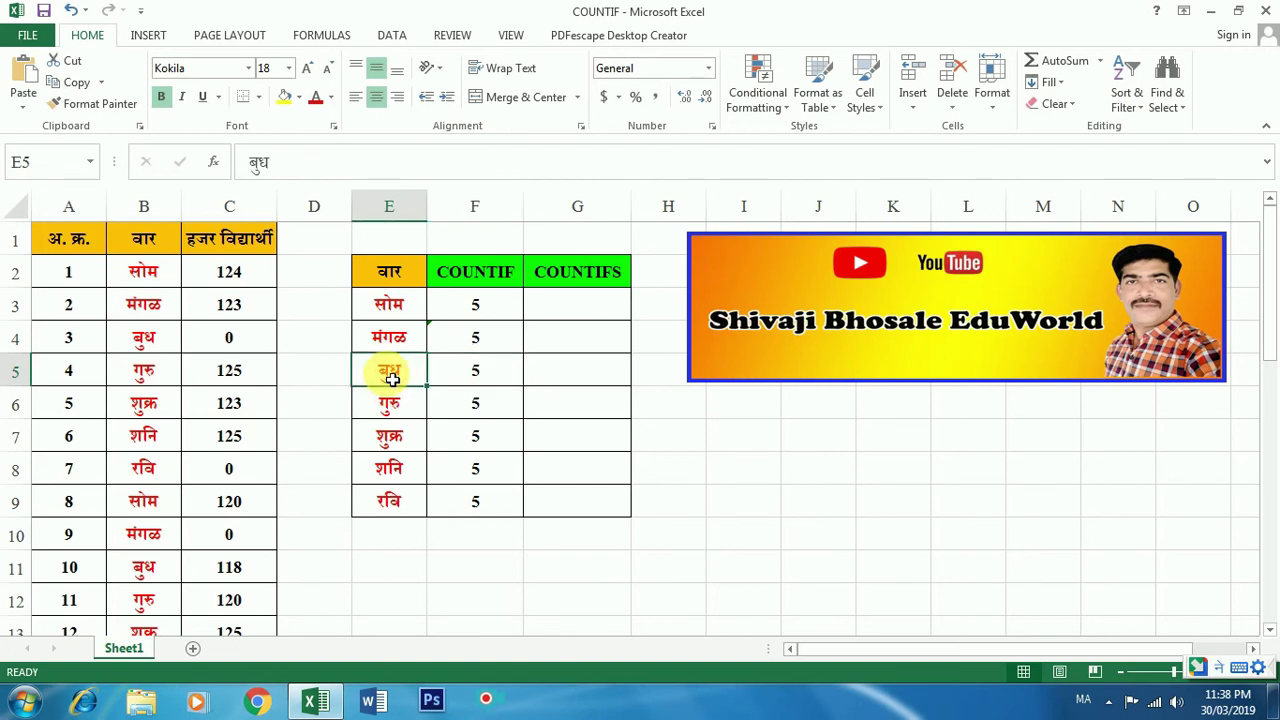
{"action": "double_click", "coordinate": [393, 377]}
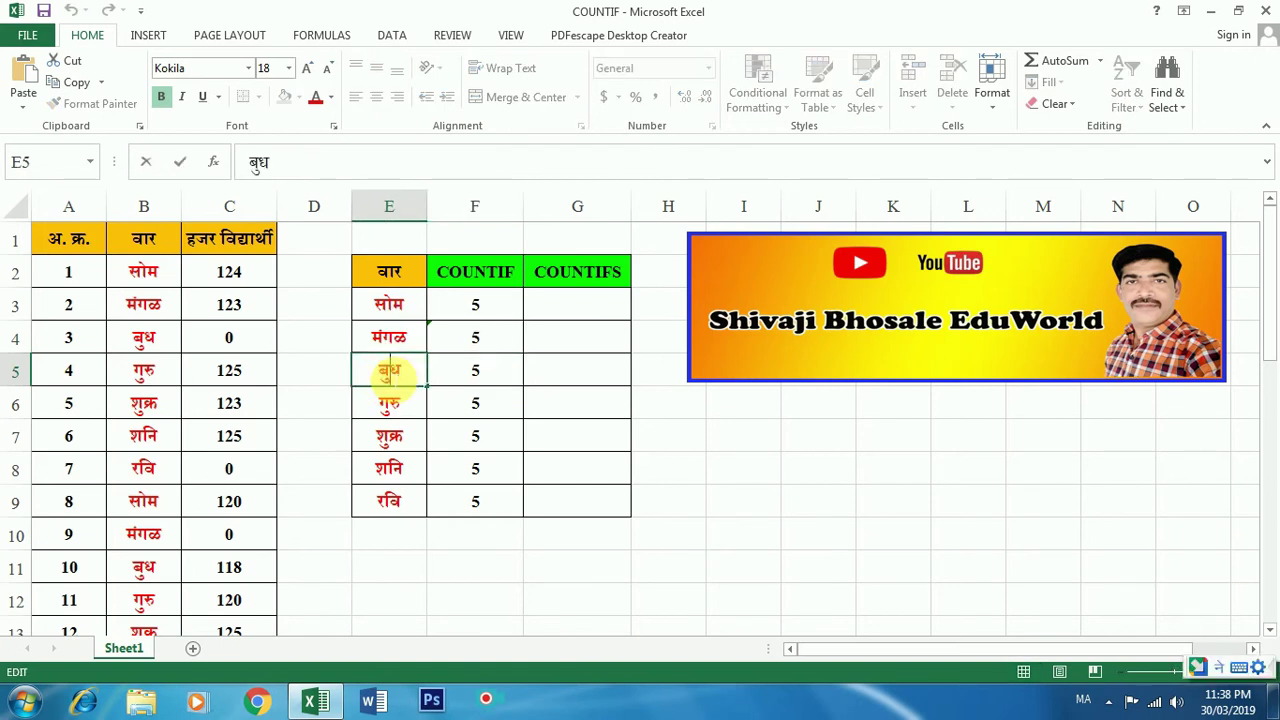
{"action": "right_click", "coordinate": [390, 373]}
{"action": "key", "text": "Escape"}
{"action": "left_click", "coordinate": [471, 376]}
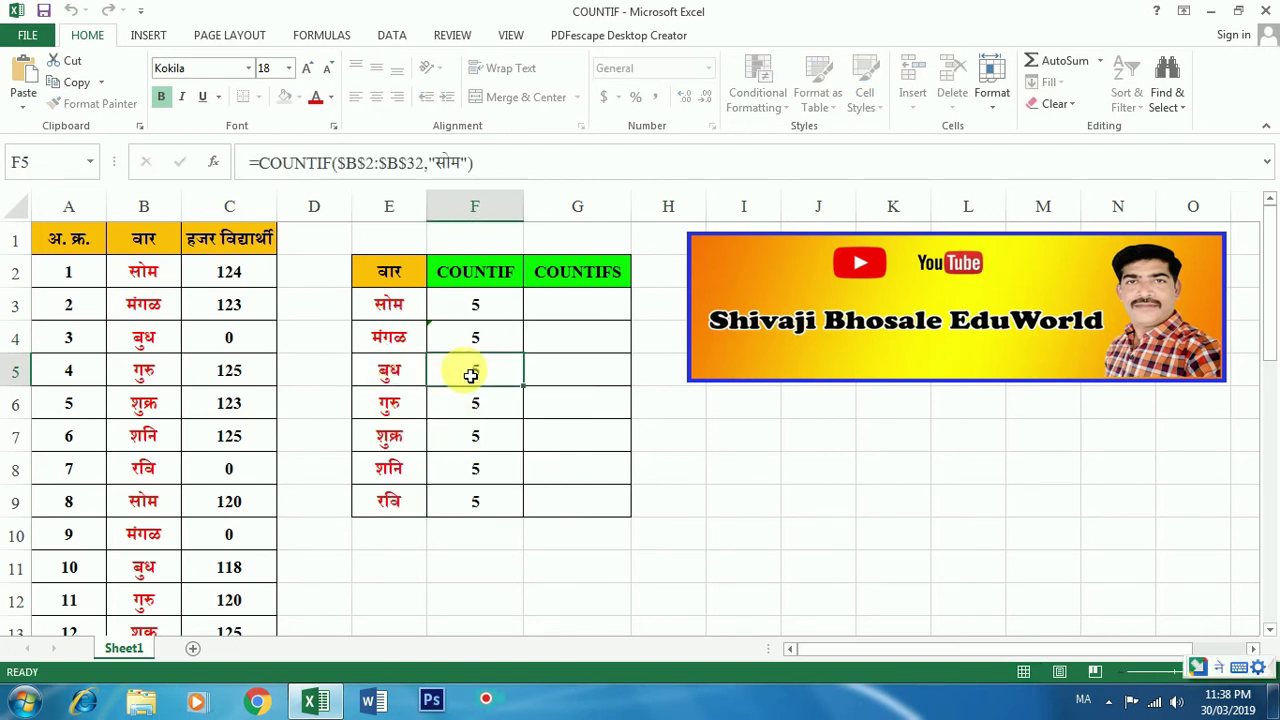
{"action": "left_click", "coordinate": [463, 163]}
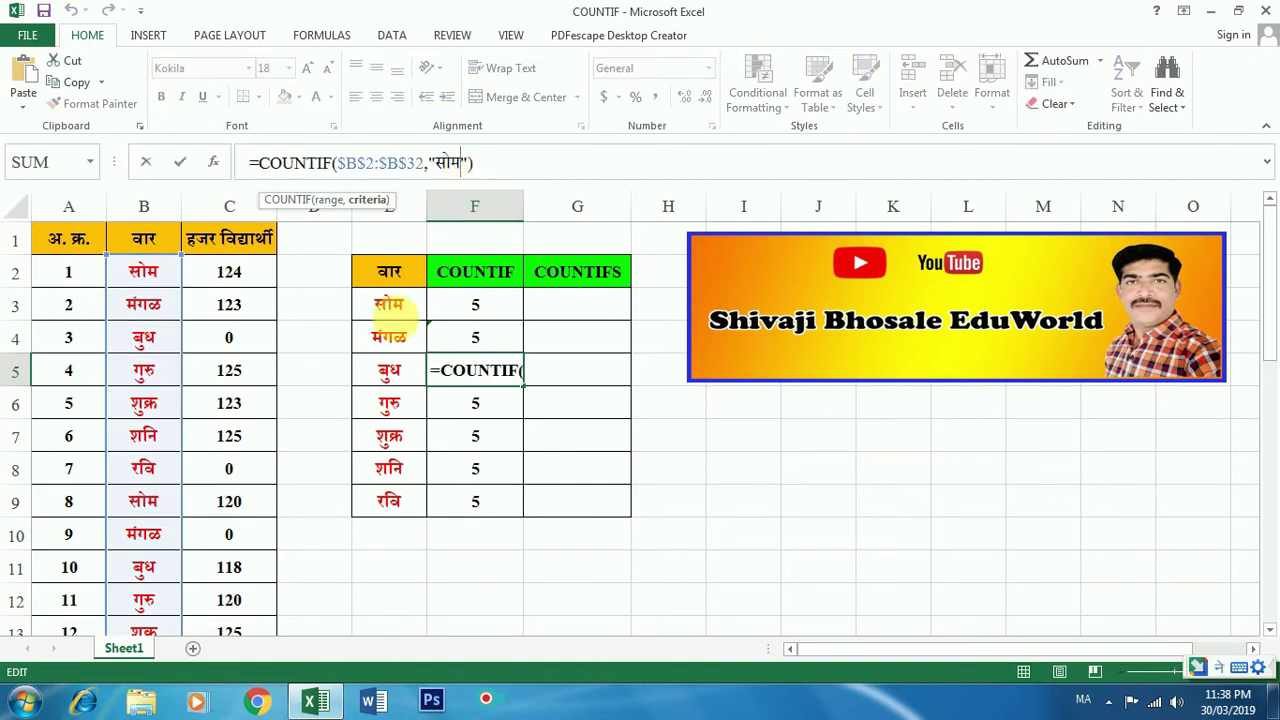
{"action": "key", "text": "BackSpace"}
{"action": "key", "text": "BackSpace"}
{"action": "key", "text": "BackSpace"}
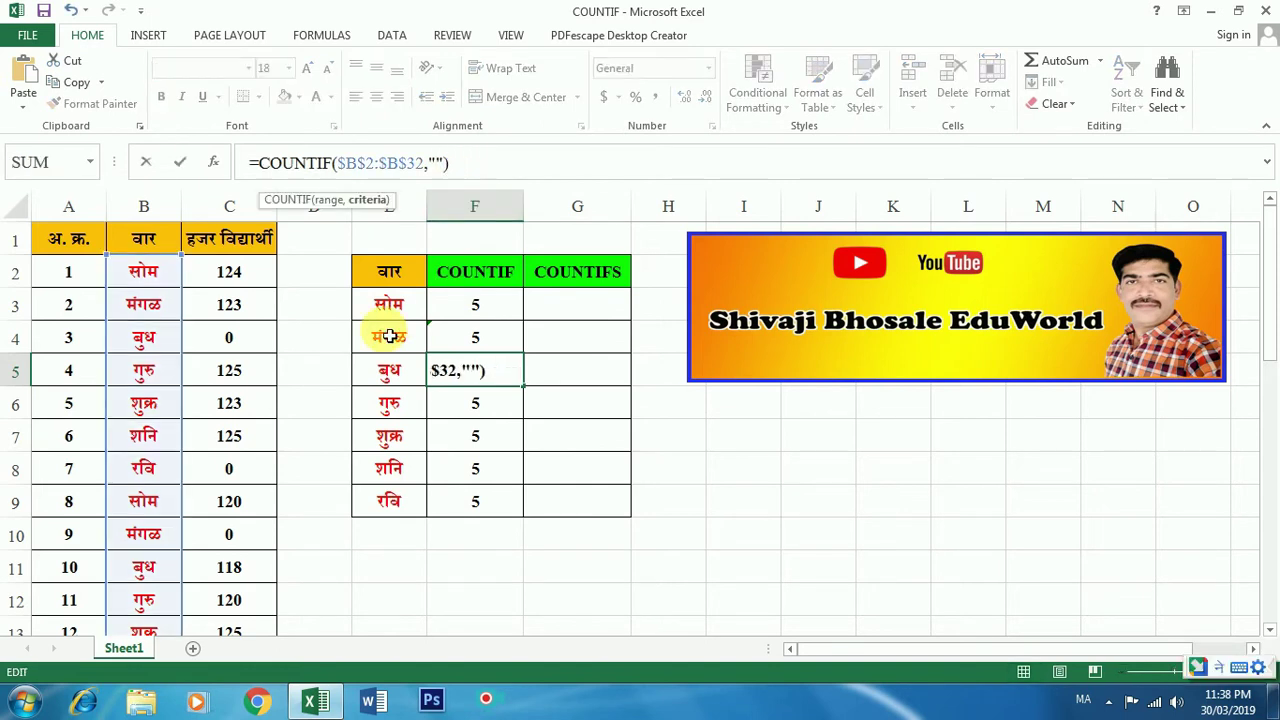
{"action": "type", "text": "बुध"}
{"action": "key", "text": "Return"}
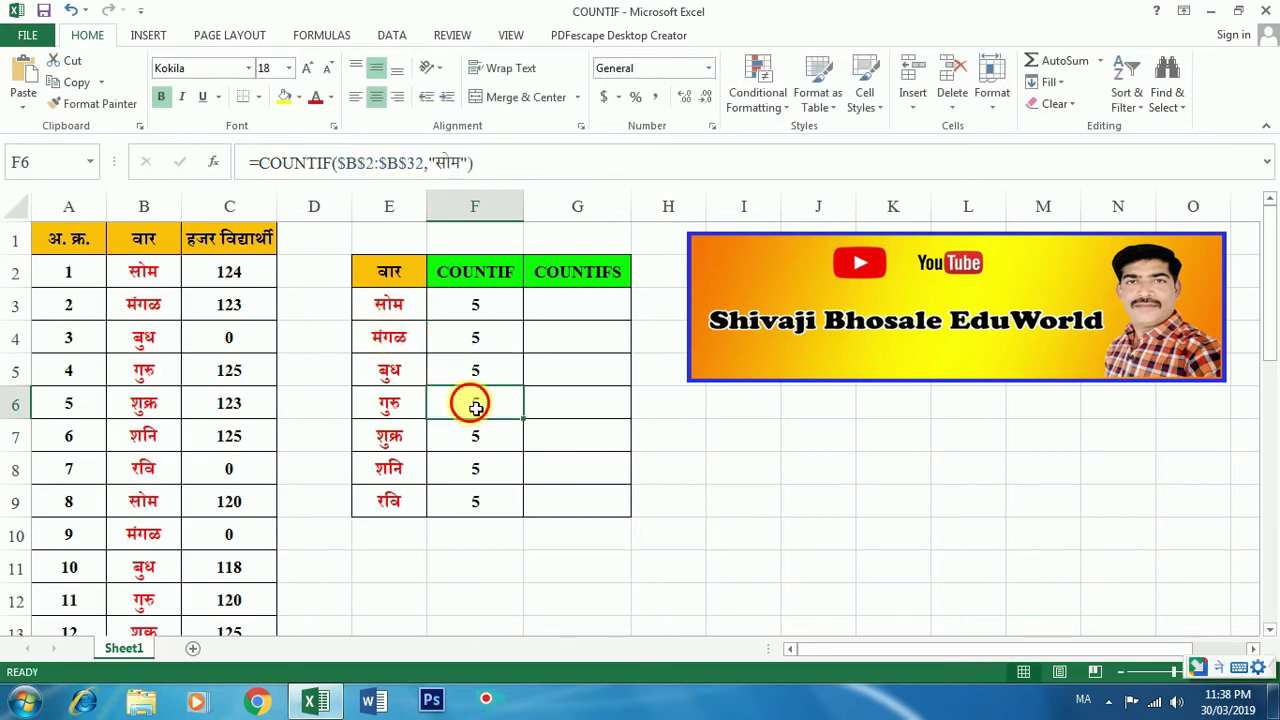
Change F6's COUNTIF criterion to "गुरु".
{"action": "left_click", "coordinate": [387, 405]}
{"action": "double_click", "coordinate": [387, 405]}
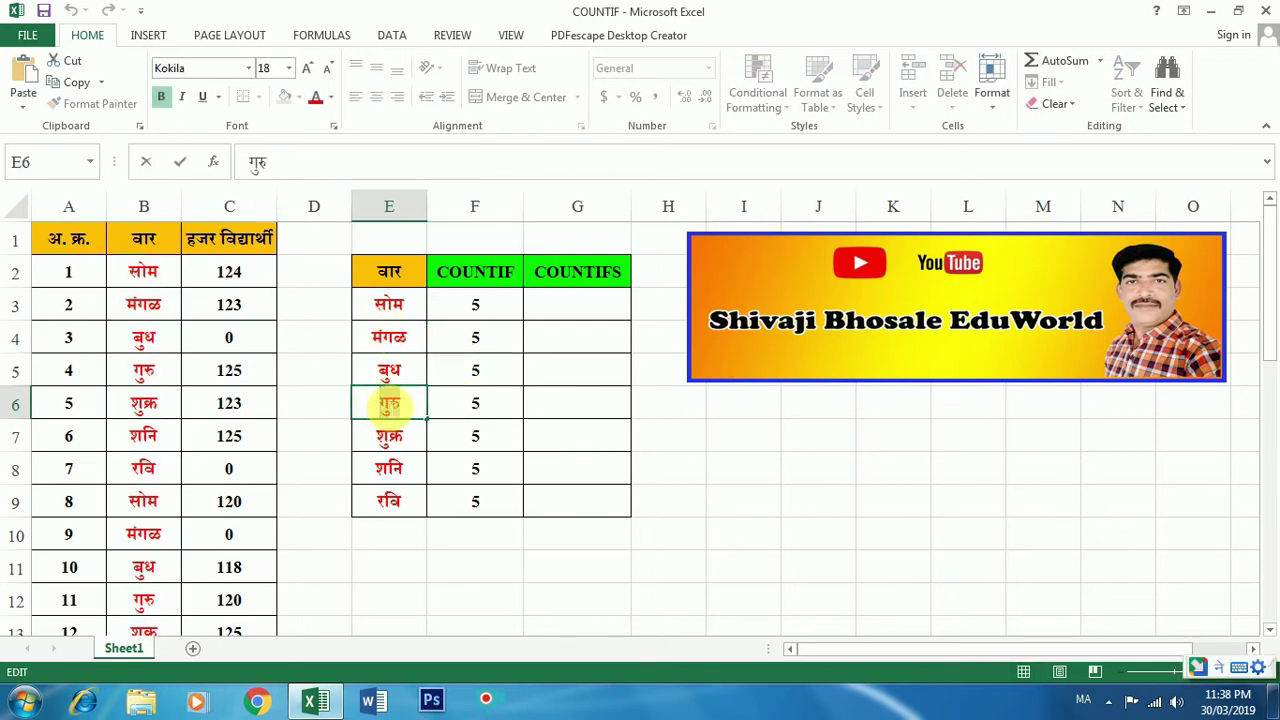
{"action": "right_click", "coordinate": [386, 405]}
{"action": "left_click", "coordinate": [432, 442]}
{"action": "left_click", "coordinate": [478, 403]}
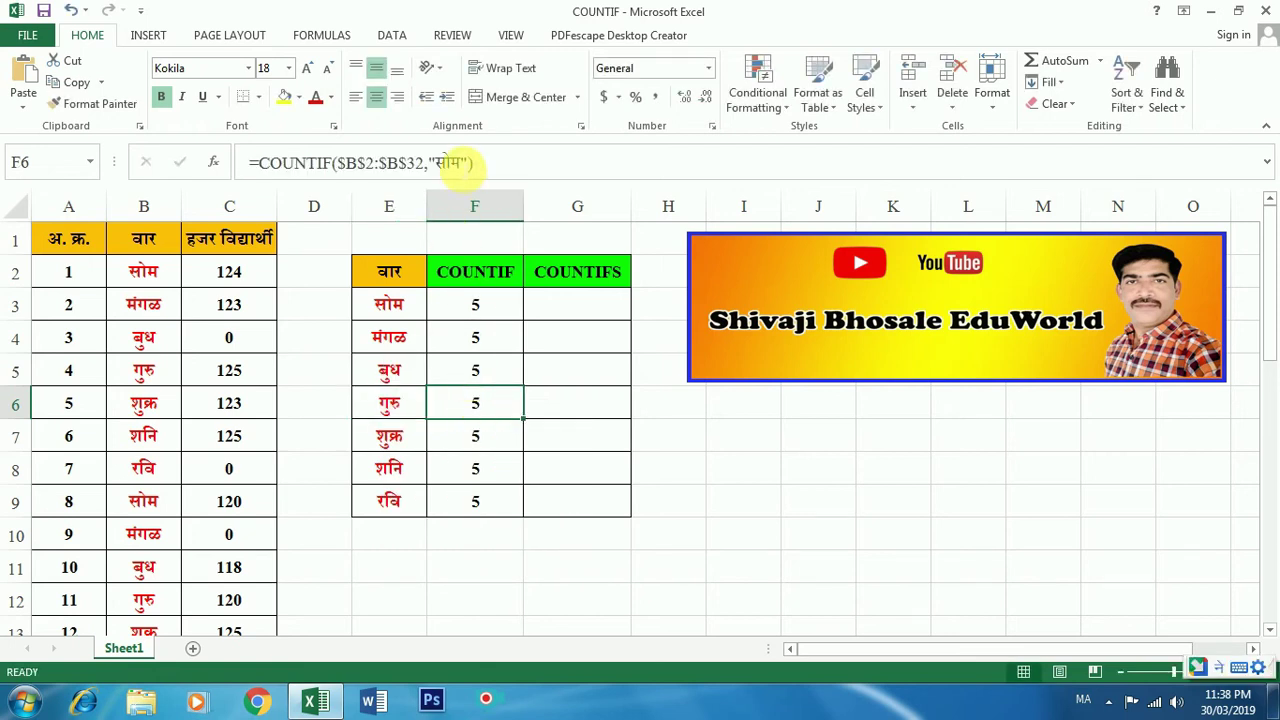
{"action": "left_click", "coordinate": [466, 163]}
{"action": "key", "text": "BackSpace"}
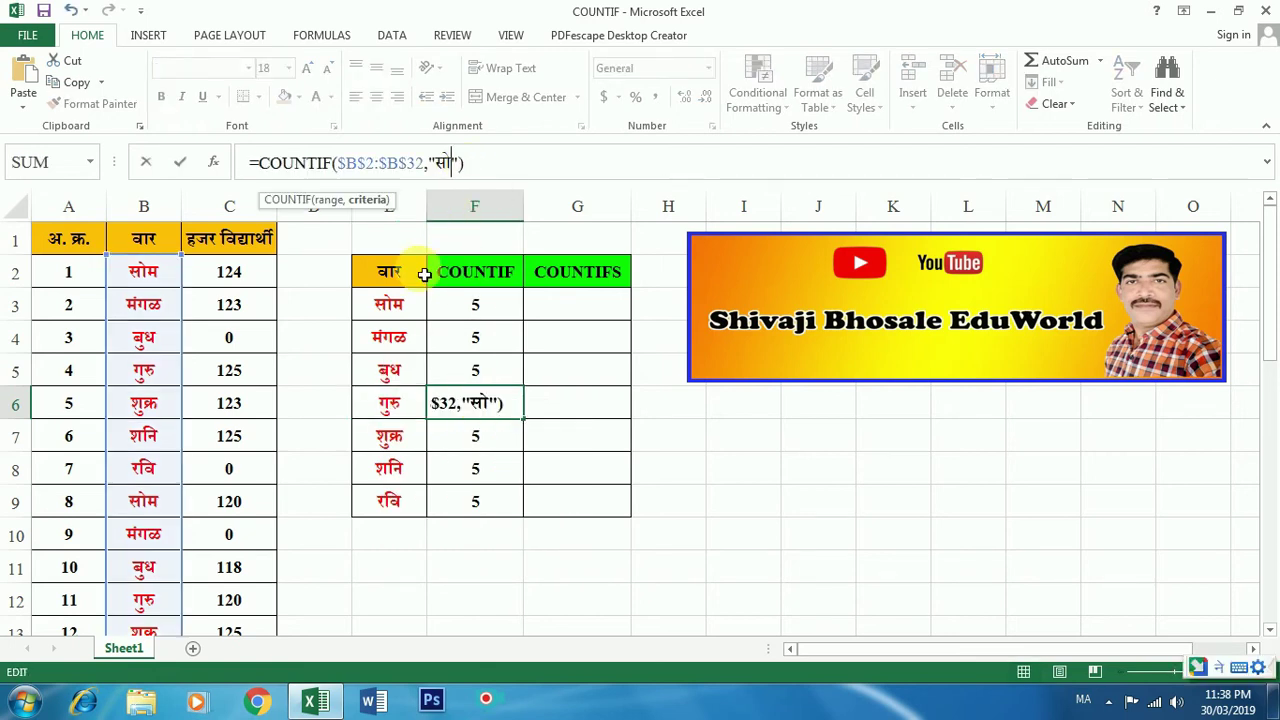
{"action": "key", "text": "BackSpace"}
{"action": "type", "text": "गुरु"}
{"action": "key", "text": "Return"}
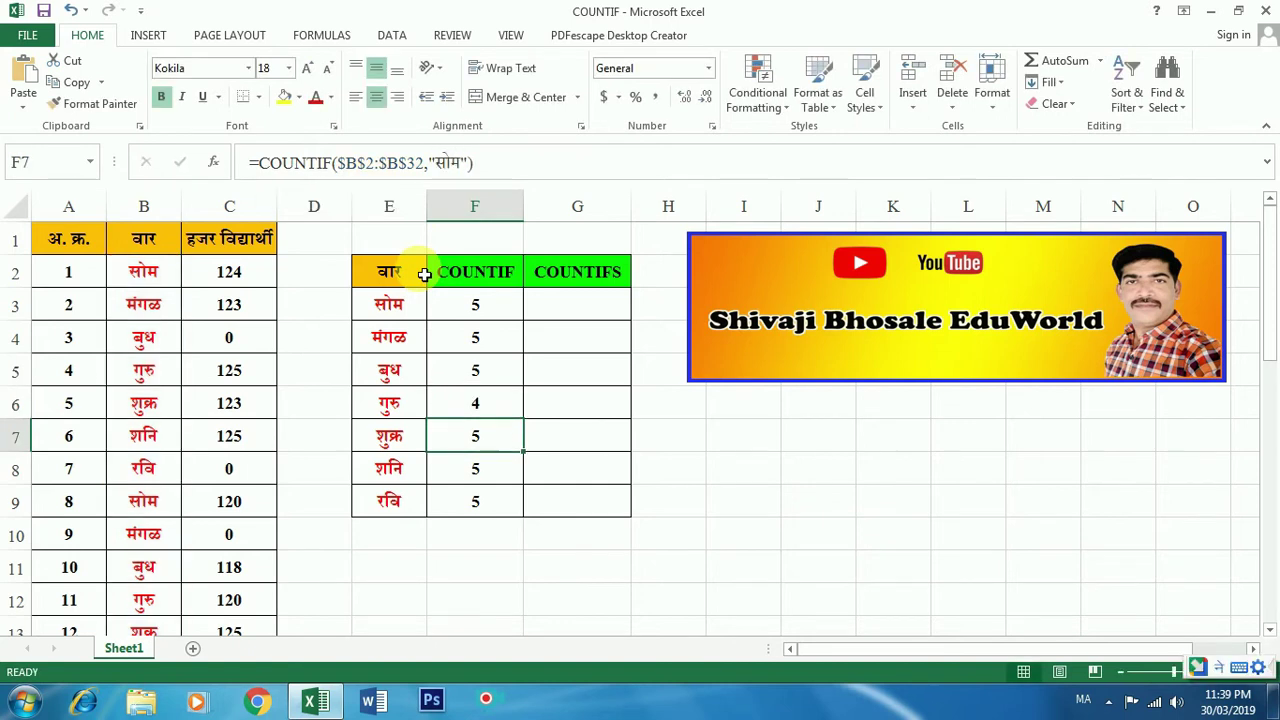
Set F7's COUNTIF criterion to "शुक्र" by pasting it from E7.
{"action": "left_click", "coordinate": [395, 445]}
{"action": "double_click", "coordinate": [395, 445]}
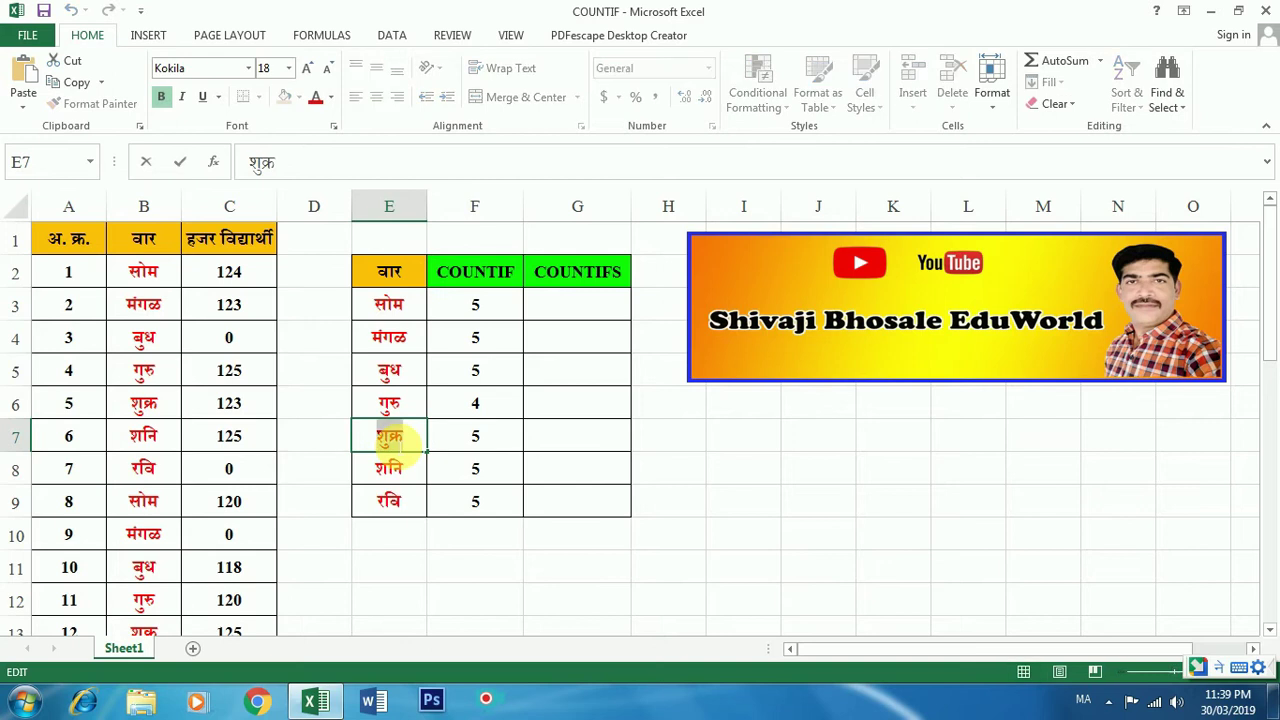
{"action": "right_click", "coordinate": [392, 440]}
{"action": "left_click", "coordinate": [441, 478]}
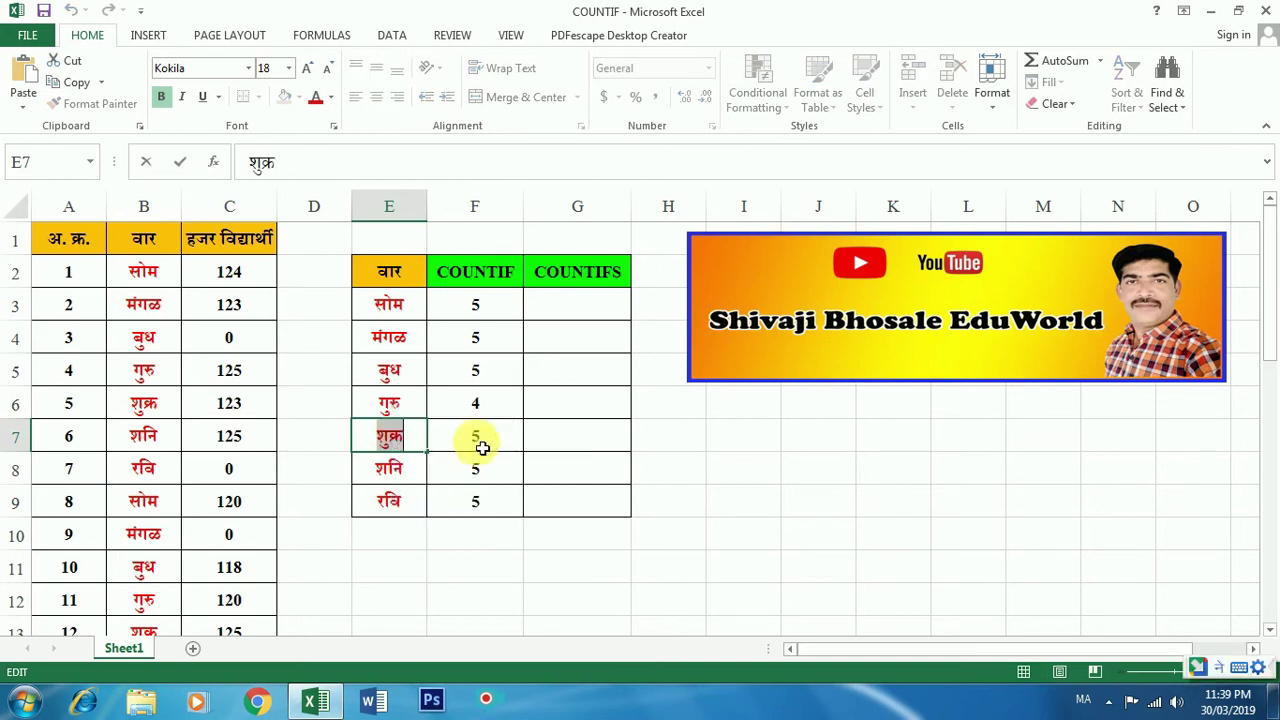
{"action": "left_click", "coordinate": [486, 443]}
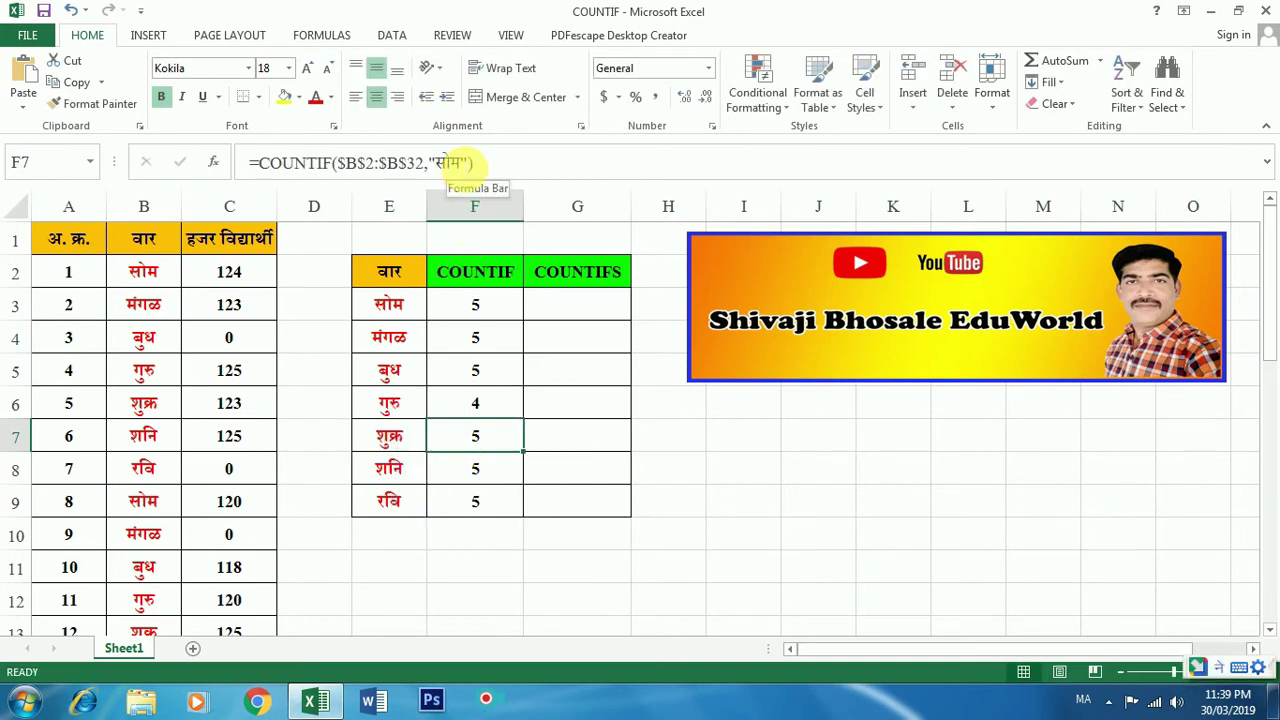
{"action": "left_click", "coordinate": [455, 163]}
{"action": "key", "text": "BackSpace"}
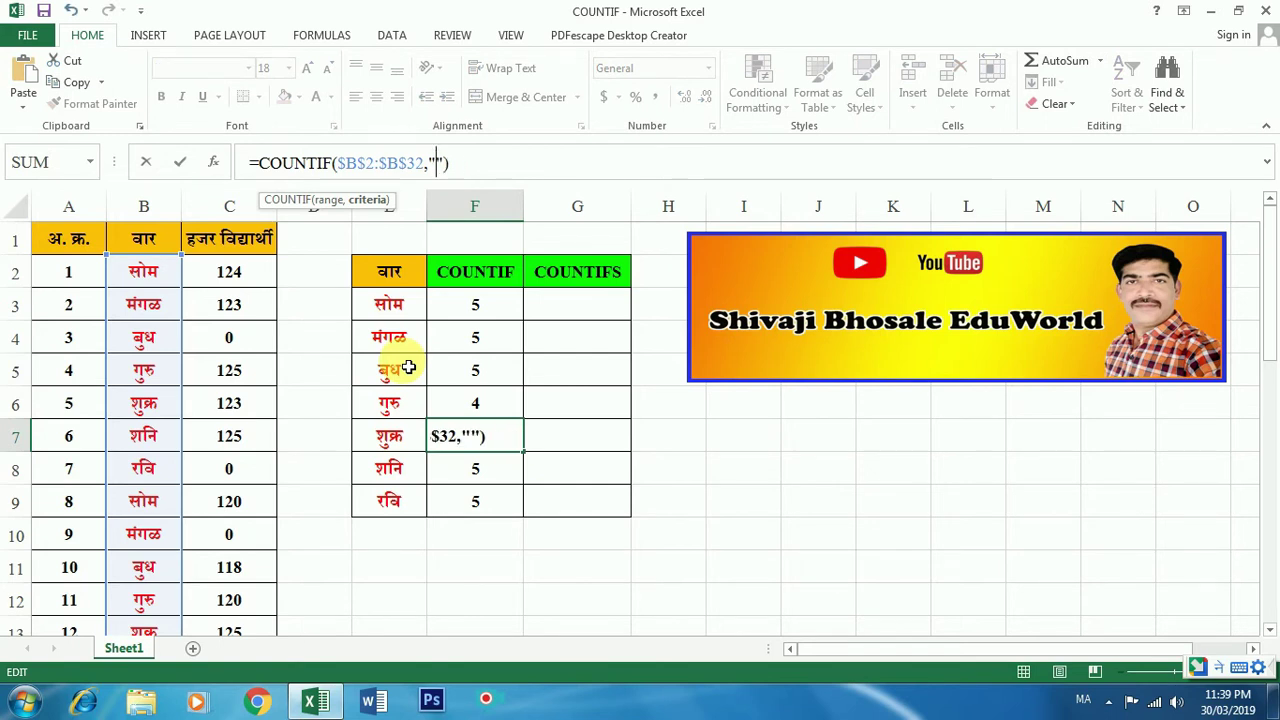
{"action": "key", "text": "ctrl+v"}
{"action": "key", "text": "Return"}
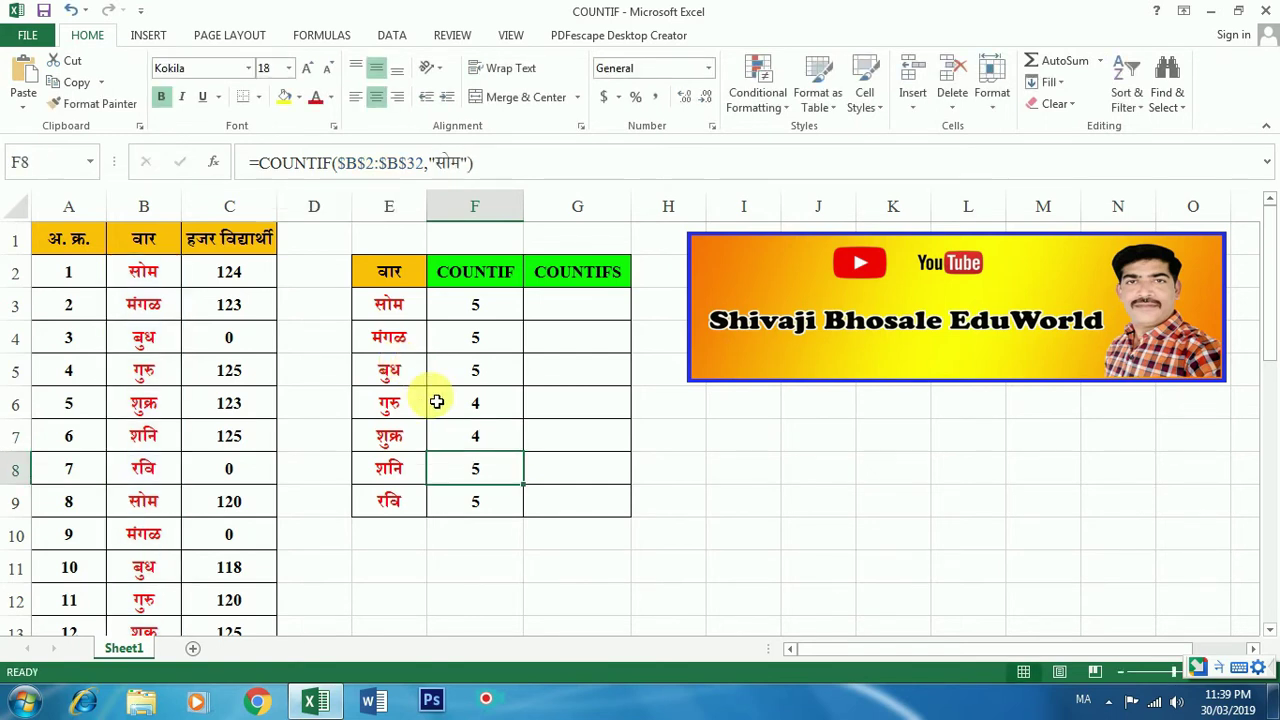
Change F8's COUNTIF criterion to "शनि".
{"action": "double_click", "coordinate": [397, 477]}
{"action": "double_click", "coordinate": [390, 469]}
{"action": "right_click", "coordinate": [392, 470]}
{"action": "left_click", "coordinate": [436, 505]}
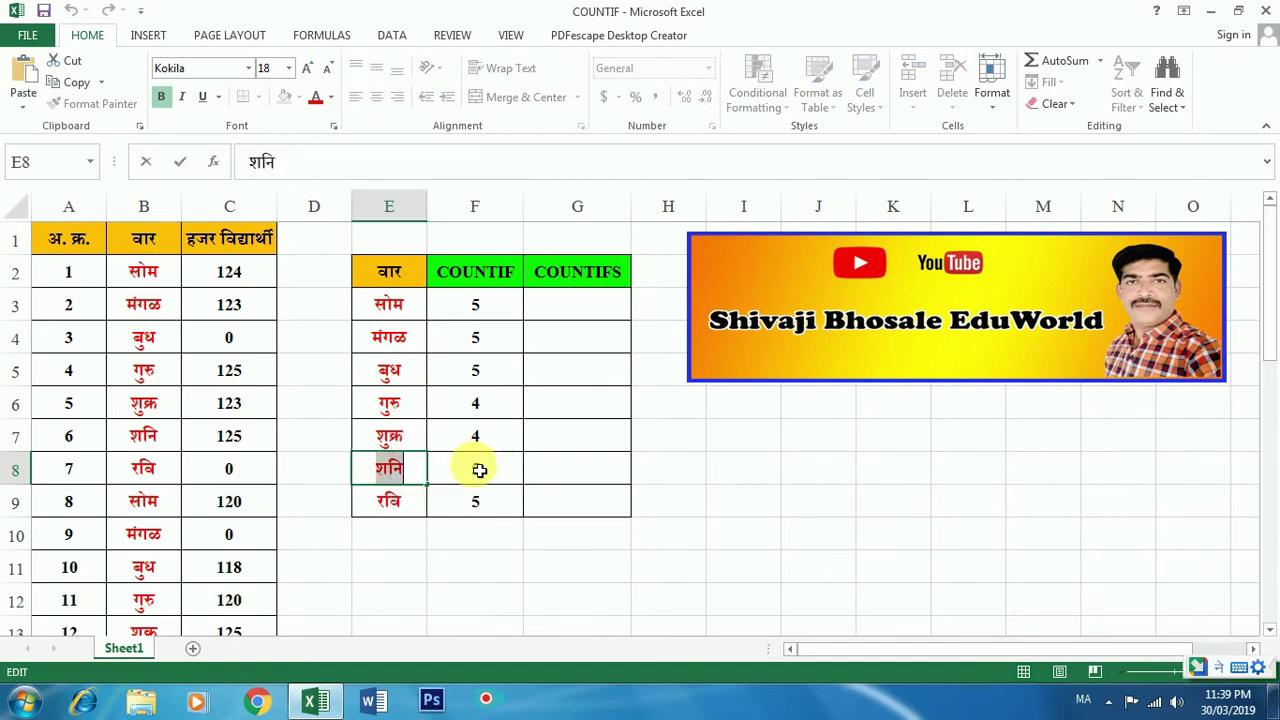
{"action": "left_click", "coordinate": [481, 471]}
{"action": "left_click", "coordinate": [462, 163]}
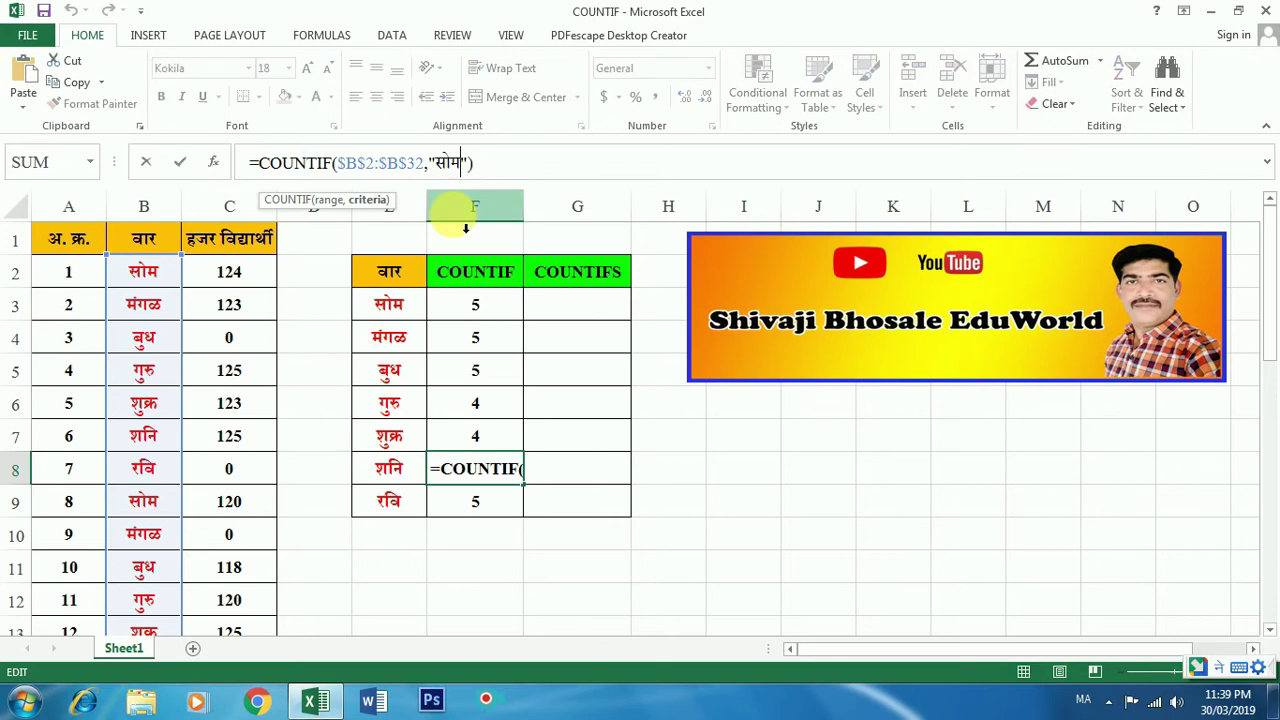
{"action": "key", "text": "BackSpace"}
{"action": "key", "text": "BackSpace"}
{"action": "key", "text": "BackSpace"}
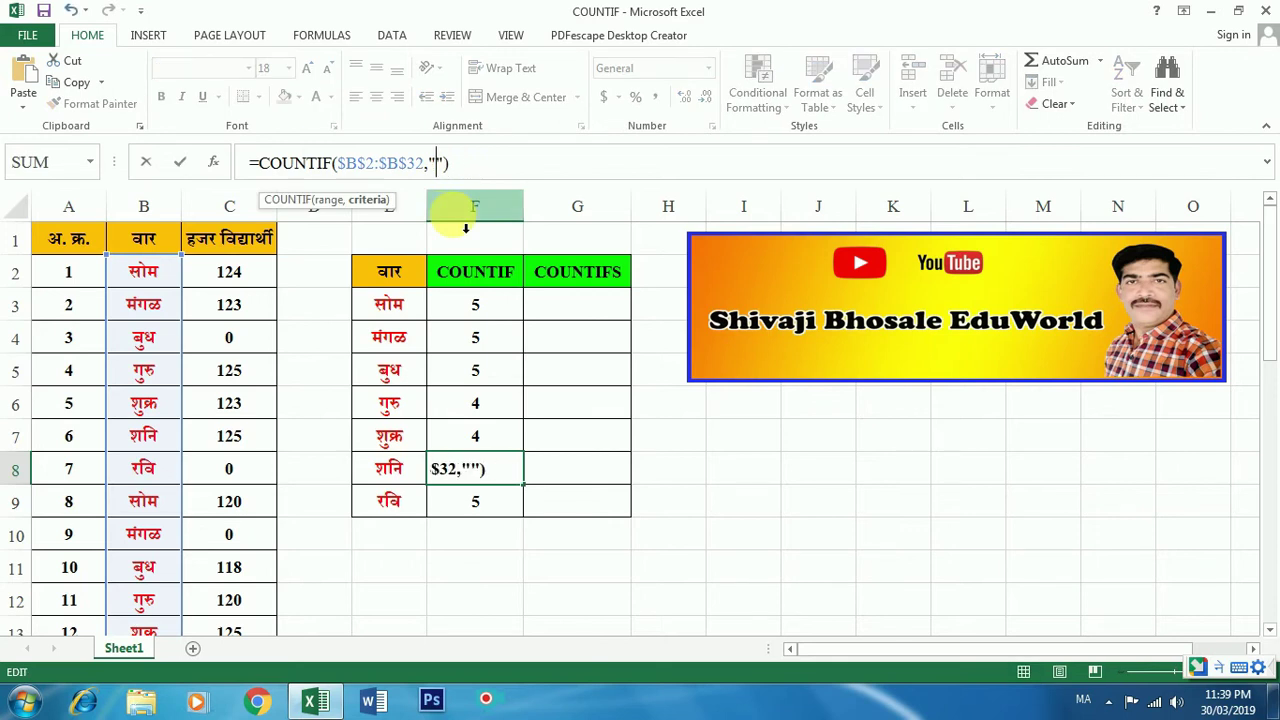
{"action": "type", "text": "शनि"}
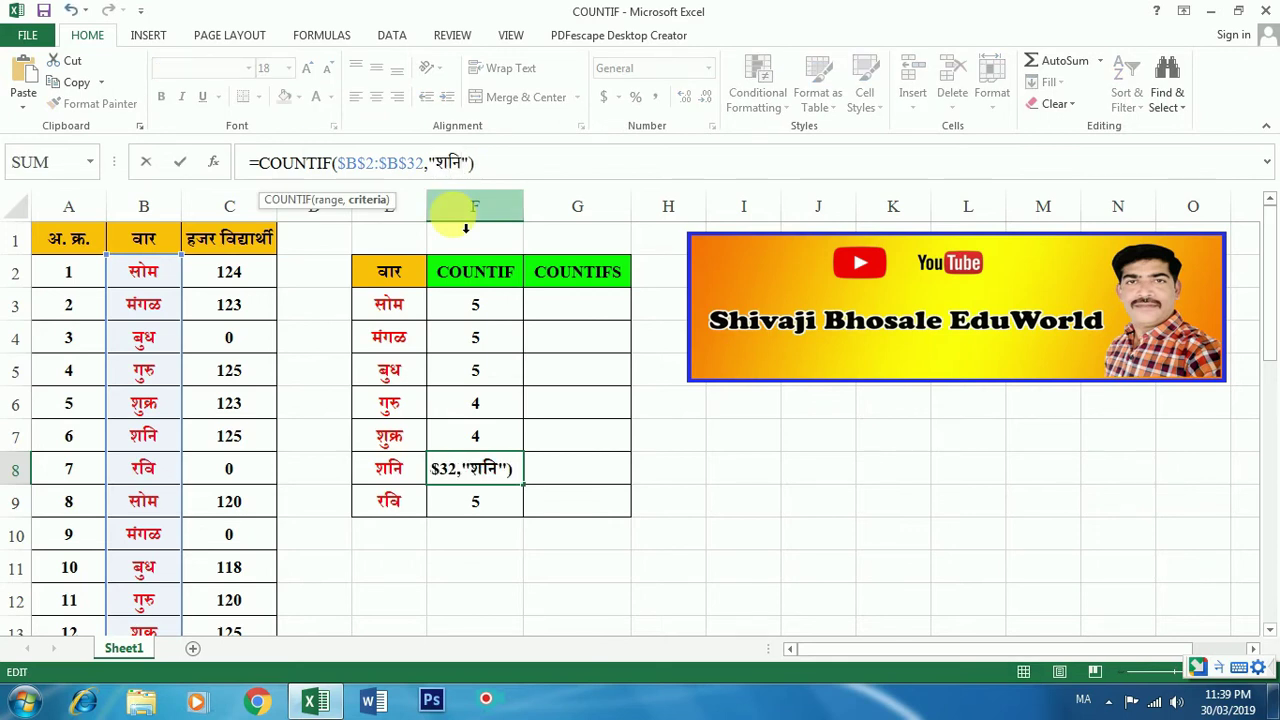
{"action": "key", "text": "Return"}
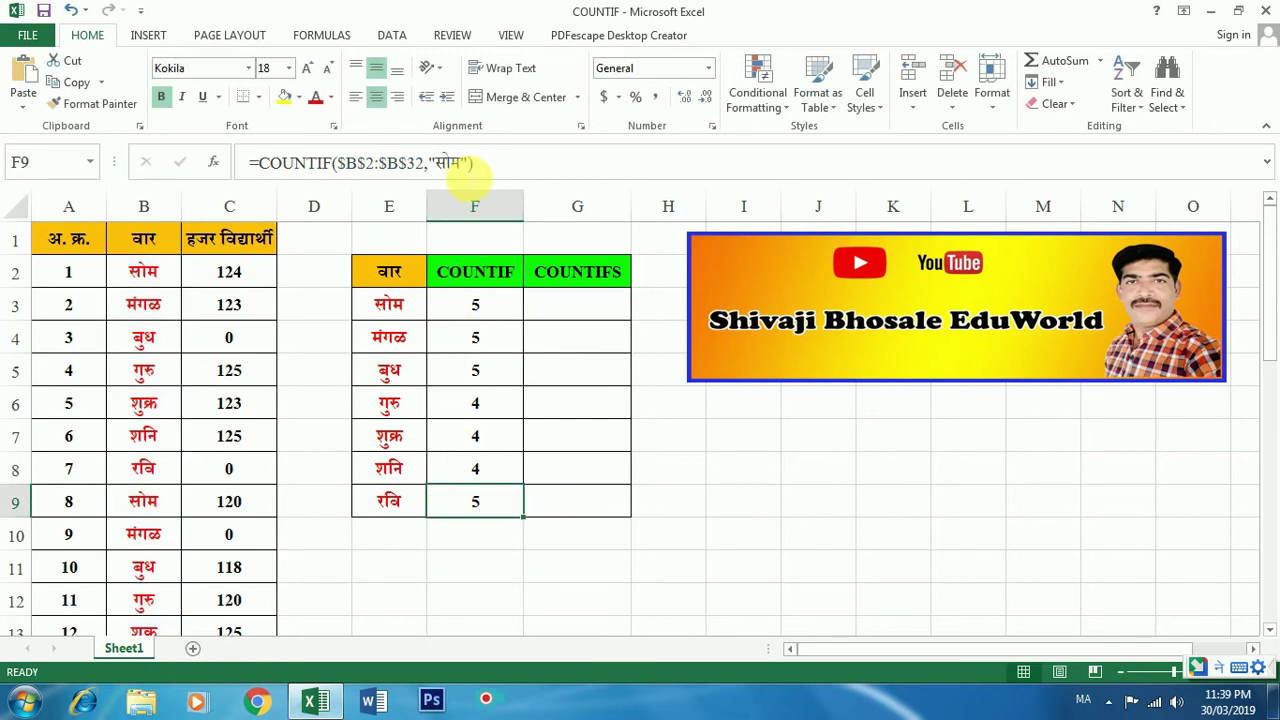
Replace "सोम" with "रवि" in F9's COUNTIF, giving 4.
{"action": "double_click", "coordinate": [392, 503]}
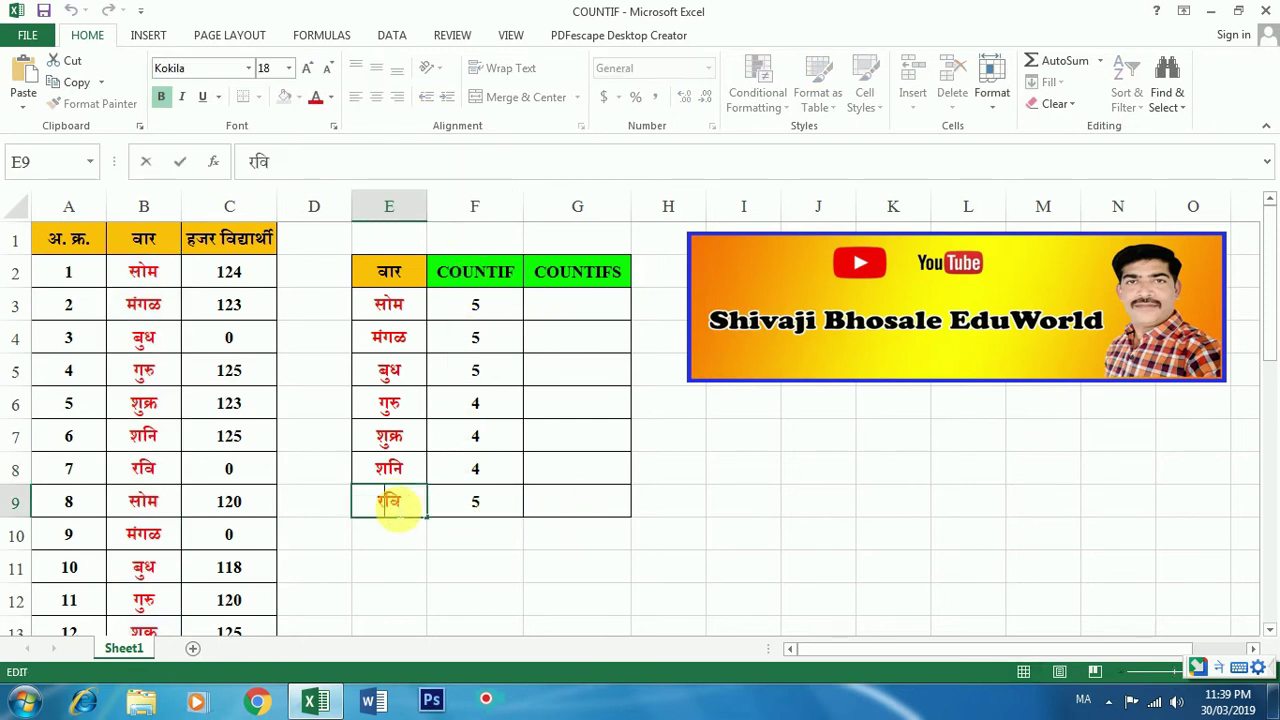
{"action": "right_click", "coordinate": [392, 505]}
{"action": "left_click", "coordinate": [437, 540]}
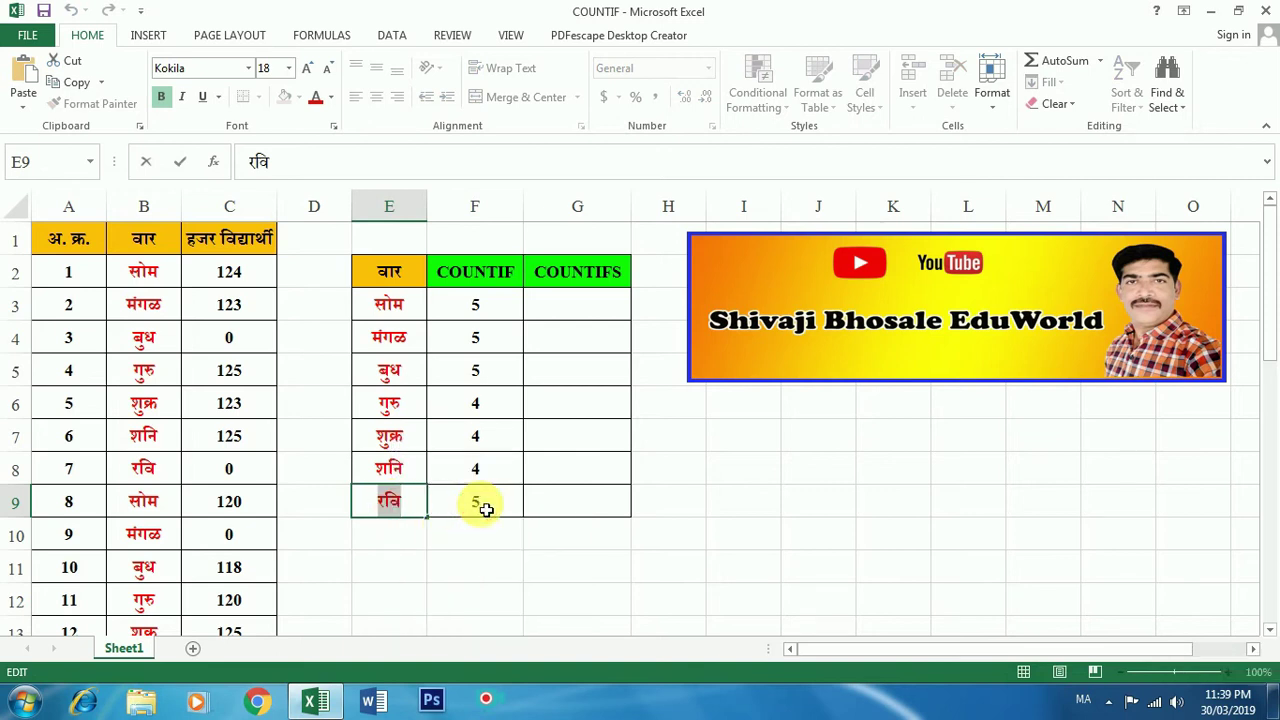
{"action": "double_click", "coordinate": [480, 505]}
{"action": "left_click", "coordinate": [578, 502]}
{"action": "key", "text": "BackSpace"}
{"action": "key", "text": "BackSpace"}
{"action": "key", "text": "BackSpace"}
{"action": "type", "text": "रवि"}
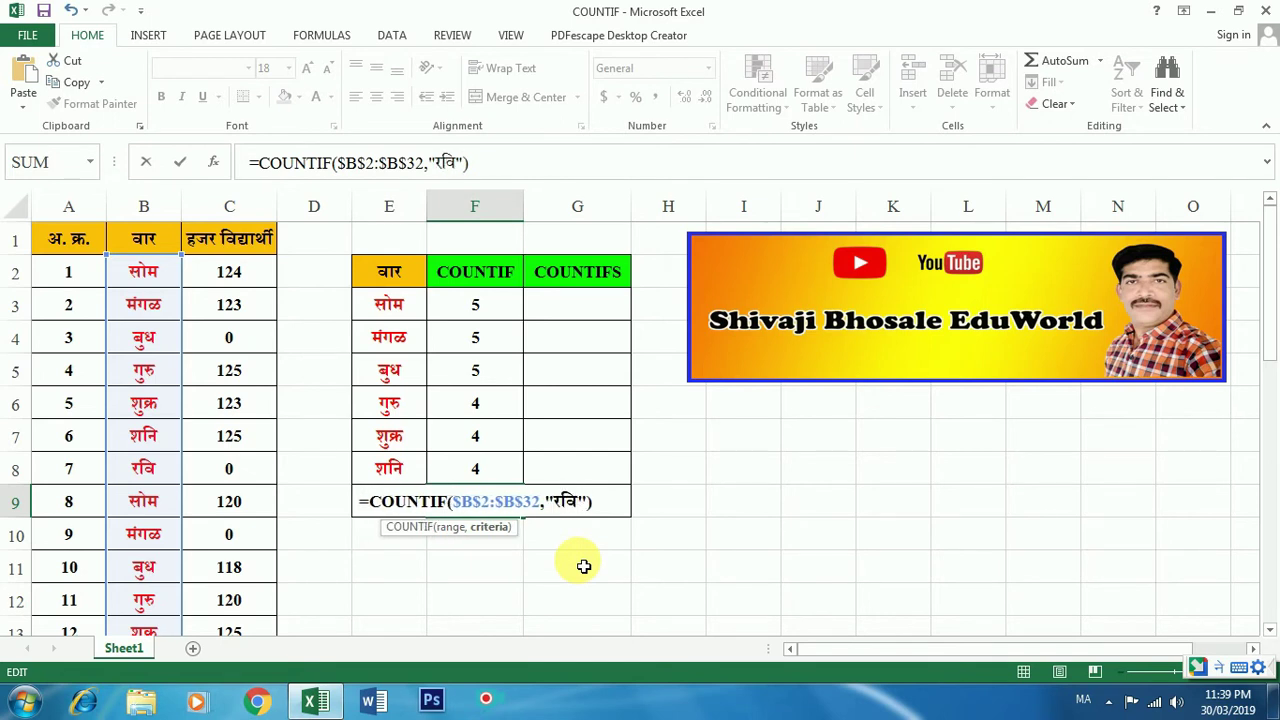
{"action": "key", "text": "Return"}
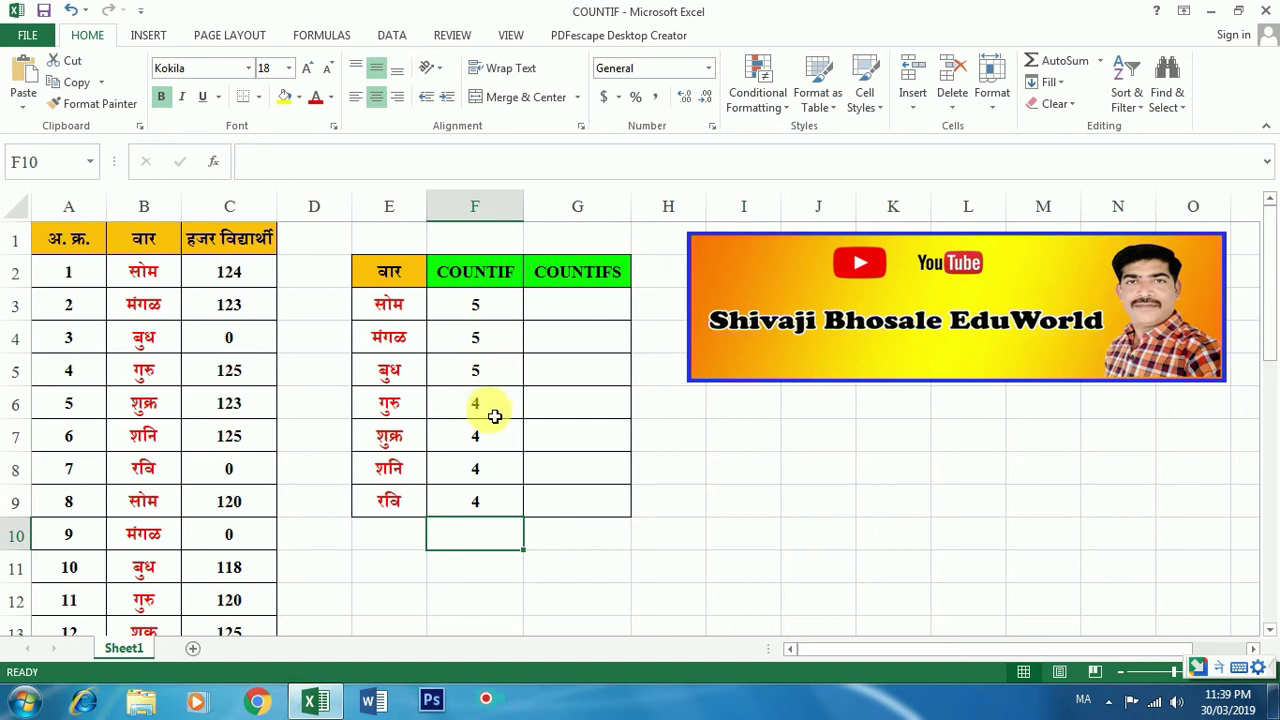
Point out the बुध entry in B4 with zero attendance in C4, then select G3.
{"action": "left_click", "coordinate": [551, 507]}
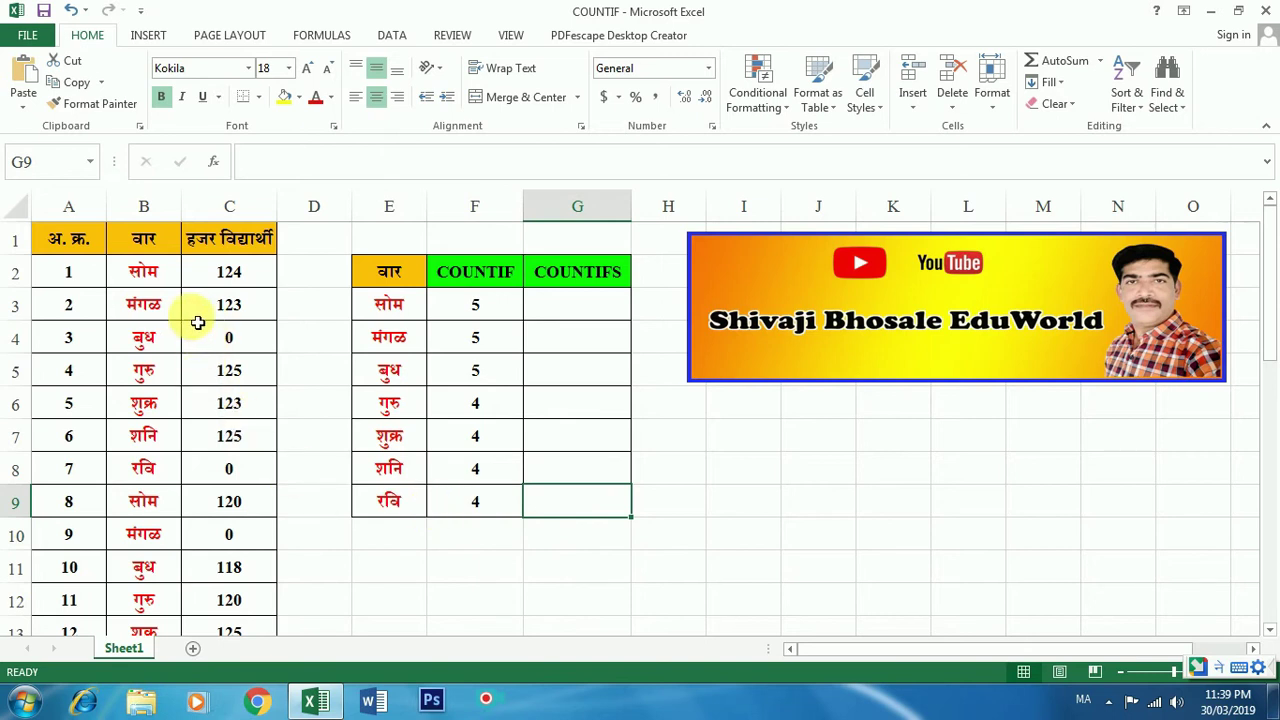
{"action": "scroll", "coordinate": [194, 323], "scroll_direction": "down", "scroll_amount": 1}
{"action": "scroll", "coordinate": [190, 323], "scroll_direction": "down", "scroll_amount": 1}
{"action": "scroll", "coordinate": [188, 323], "scroll_direction": "up", "scroll_amount": 2}
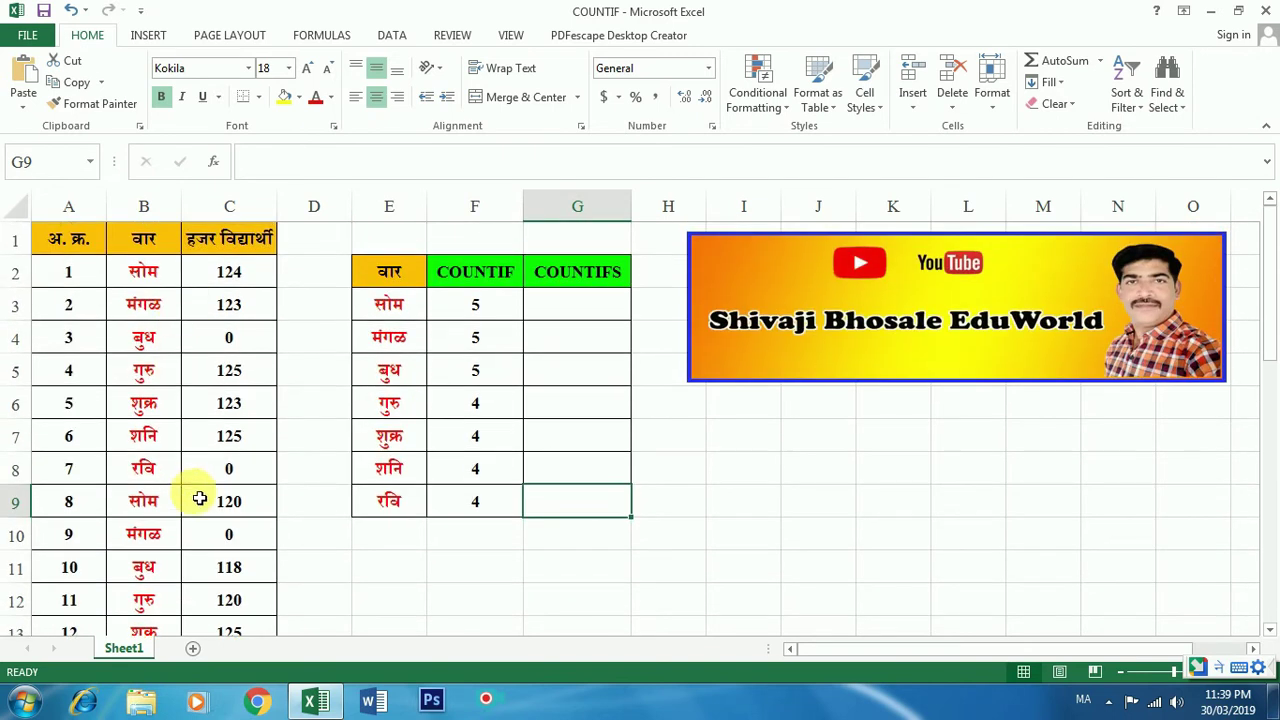
{"action": "left_click", "coordinate": [148, 338]}
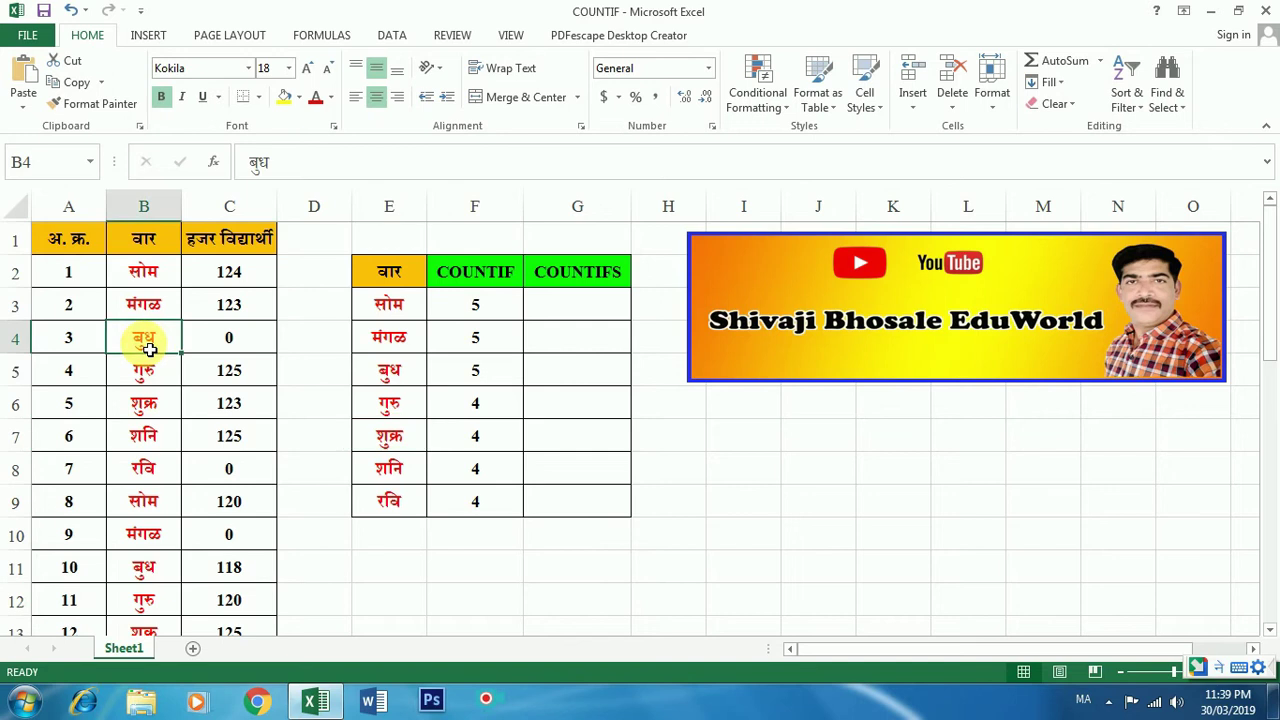
{"action": "left_click", "coordinate": [228, 338]}
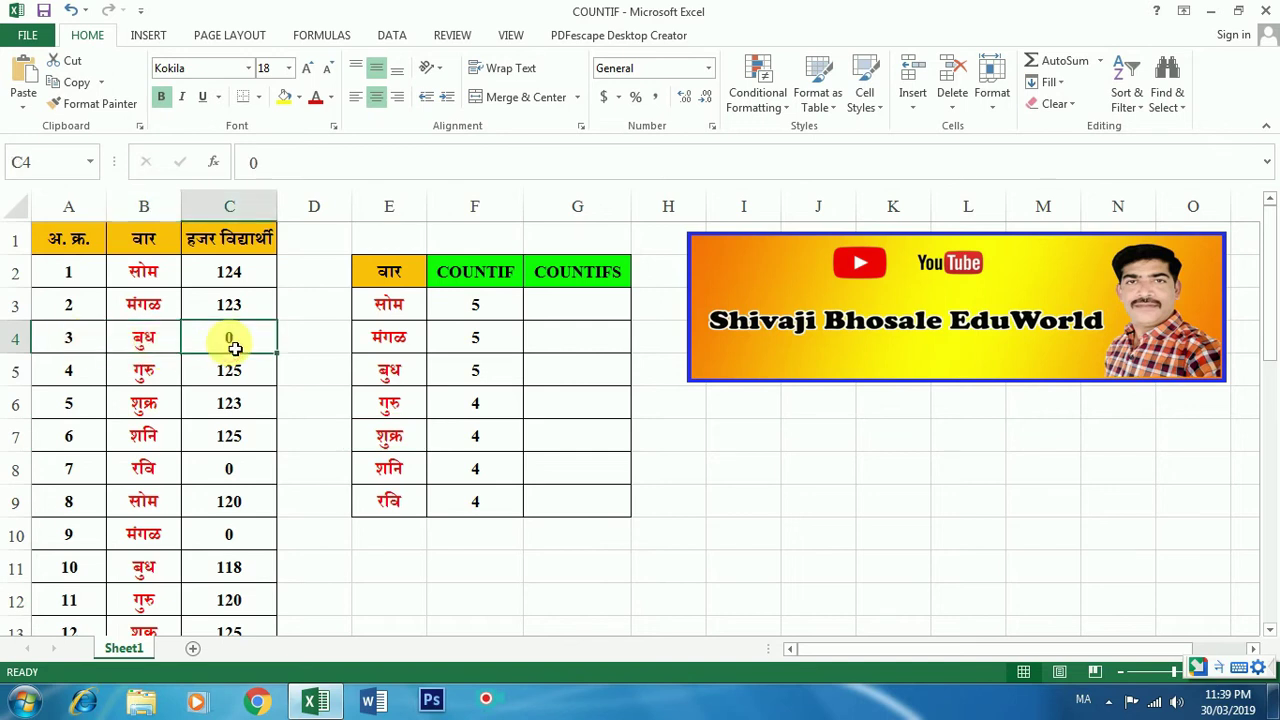
{"action": "left_click", "coordinate": [160, 343]}
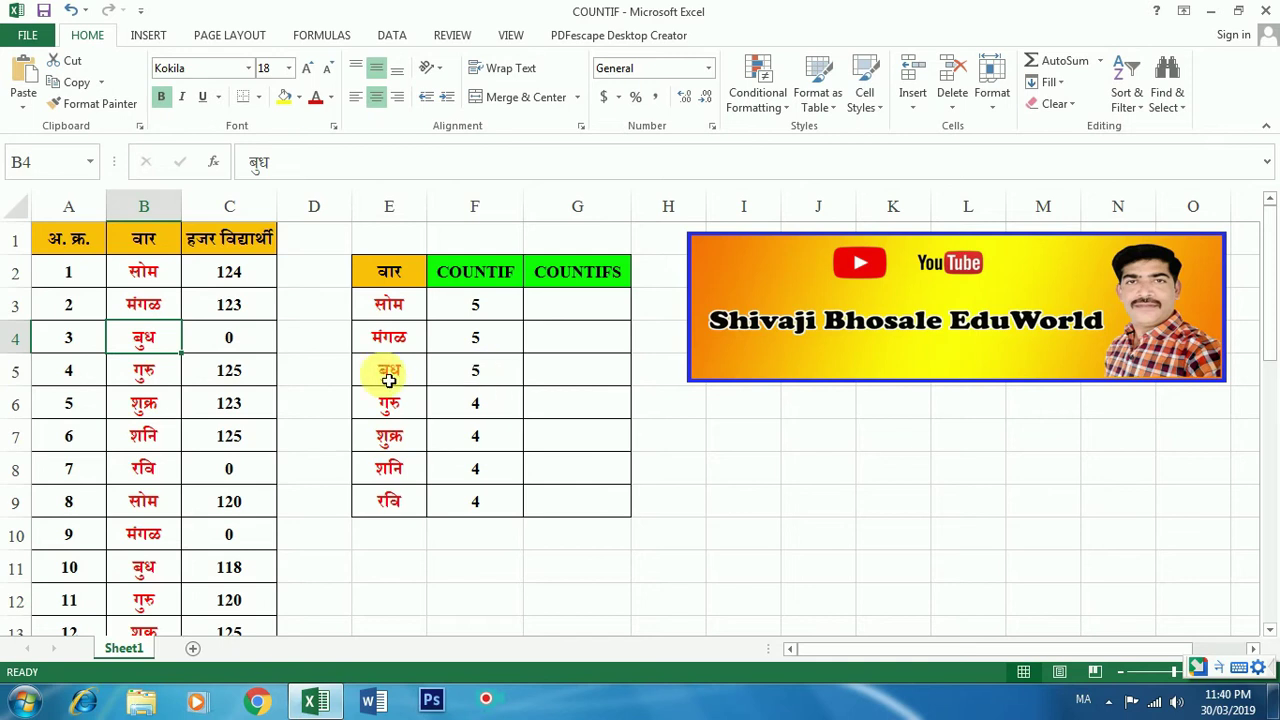
{"action": "left_click", "coordinate": [232, 340]}
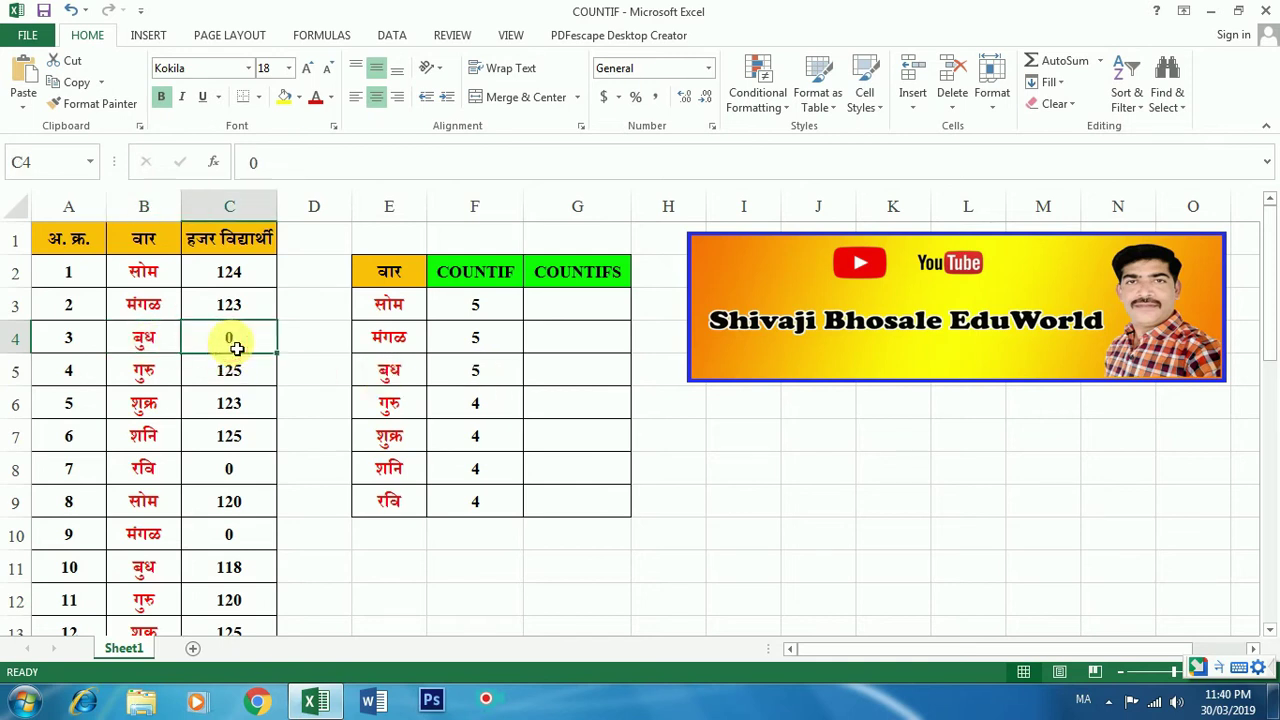
{"action": "left_click", "coordinate": [140, 340]}
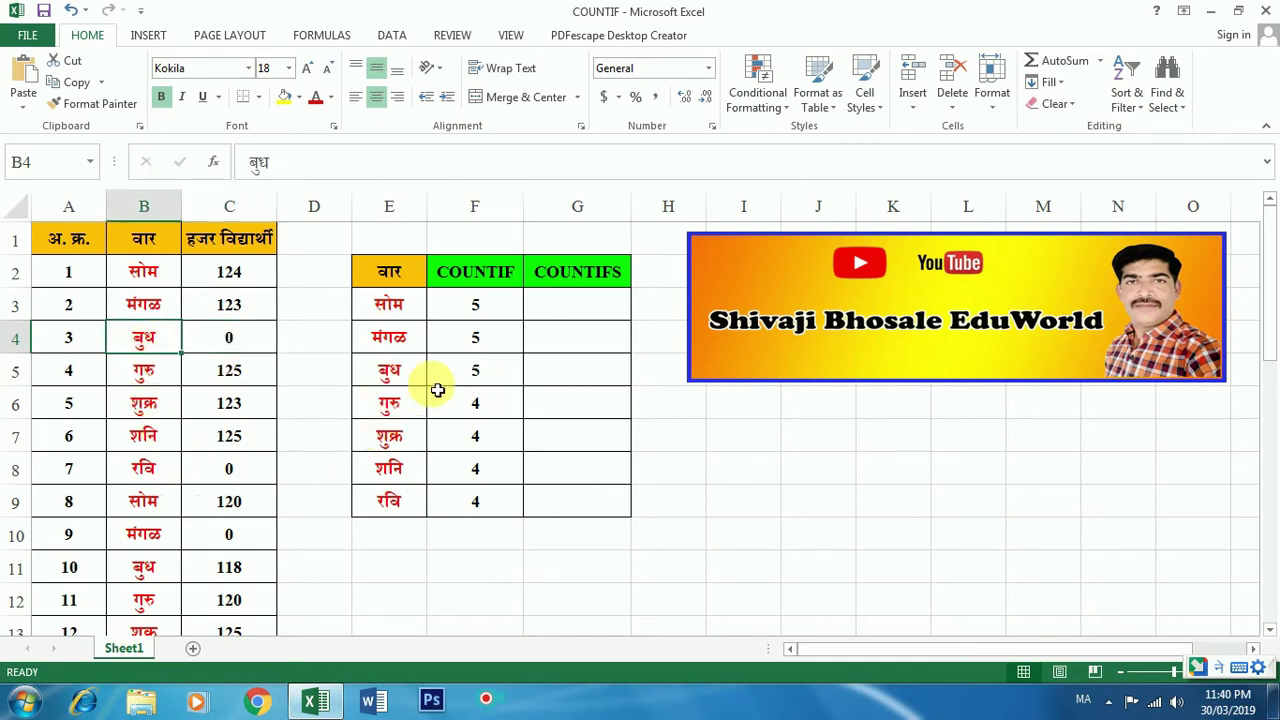
{"action": "left_click", "coordinate": [555, 319]}
{"action": "type", "text": "="}
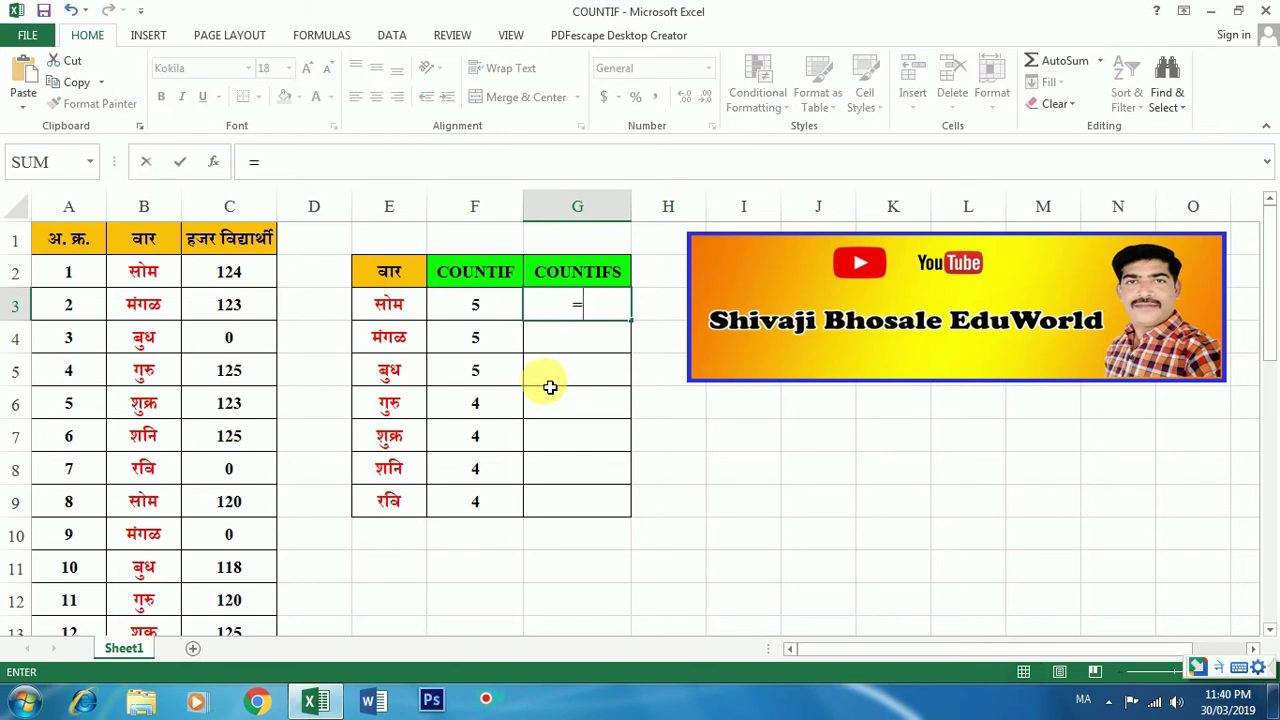
Enter =countifs( in G3 with range B2:B32 and criterion "सोम".
{"action": "type", "text": "countifs"}
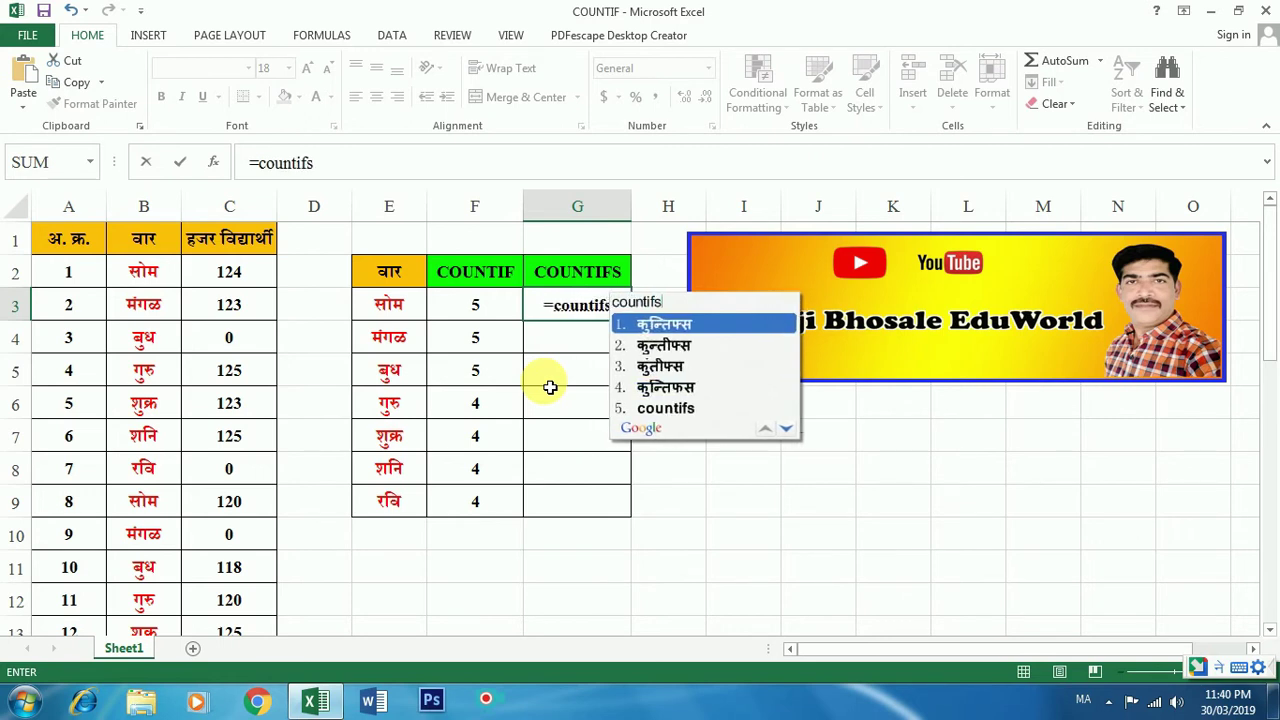
{"action": "left_click", "coordinate": [697, 410]}
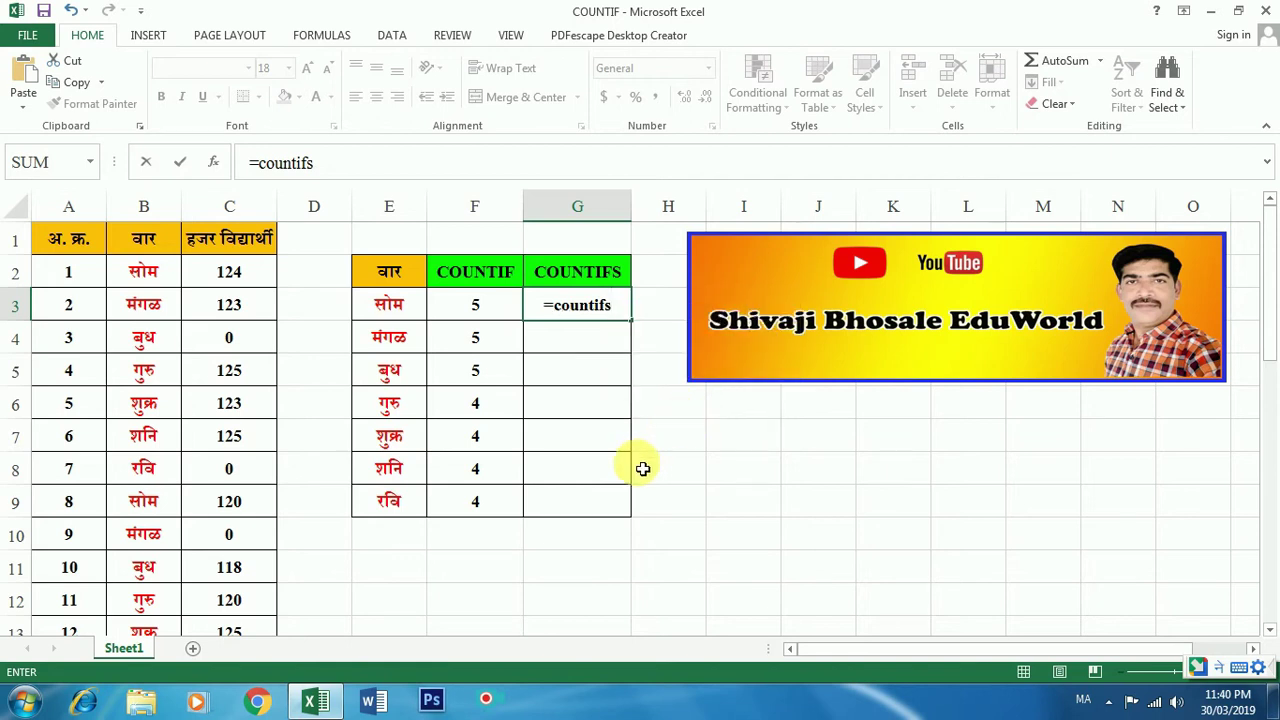
{"action": "type", "text": "("}
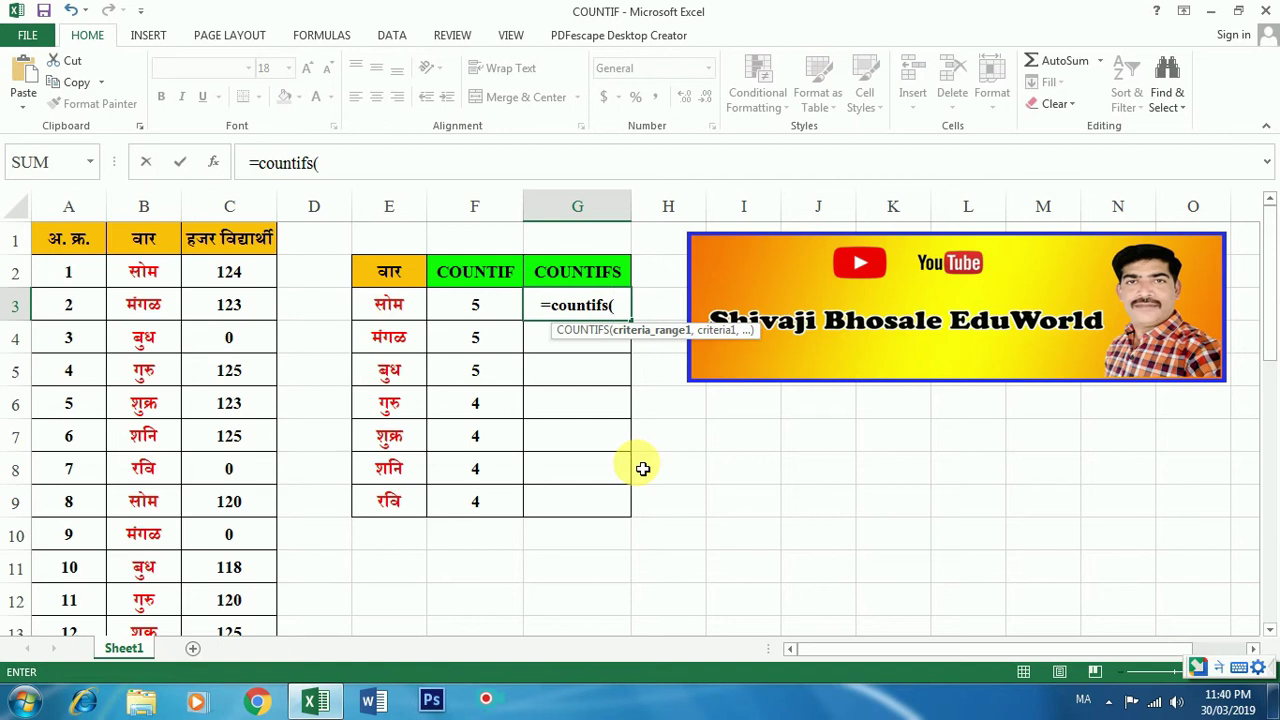
{"action": "left_click", "coordinate": [158, 278]}
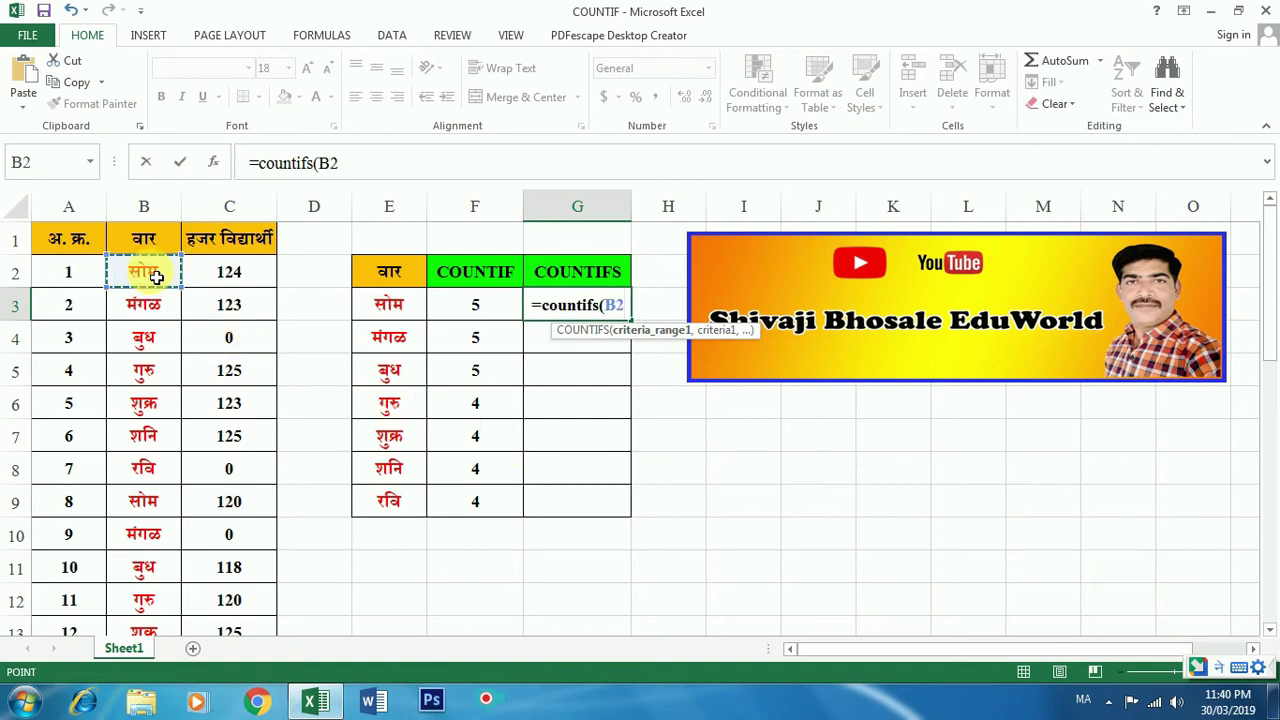
{"action": "left_click_drag", "start_coordinate": [156, 280], "coordinate": [145, 705]}
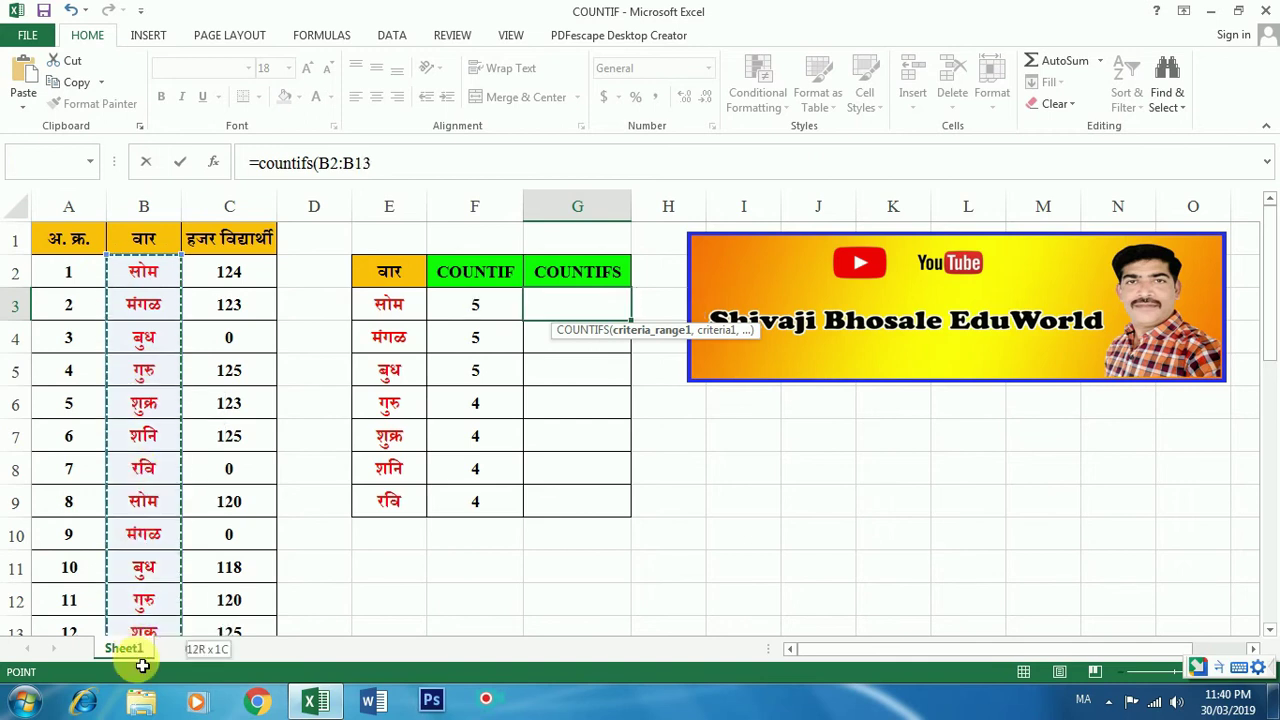
{"action": "left_click_drag", "start_coordinate": [145, 705], "coordinate": [148, 568]}
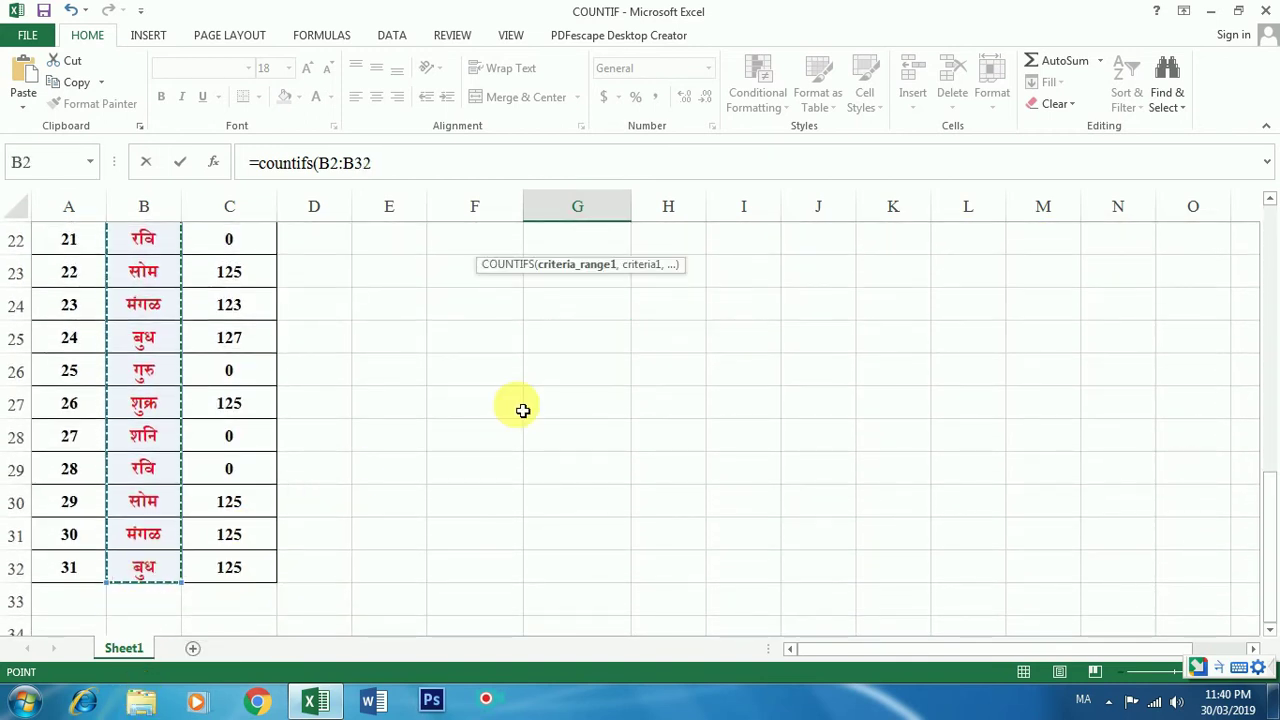
{"action": "scroll", "coordinate": [521, 409], "scroll_direction": "up", "scroll_amount": 4}
{"action": "scroll", "coordinate": [520, 409], "scroll_direction": "up", "scroll_amount": 3}
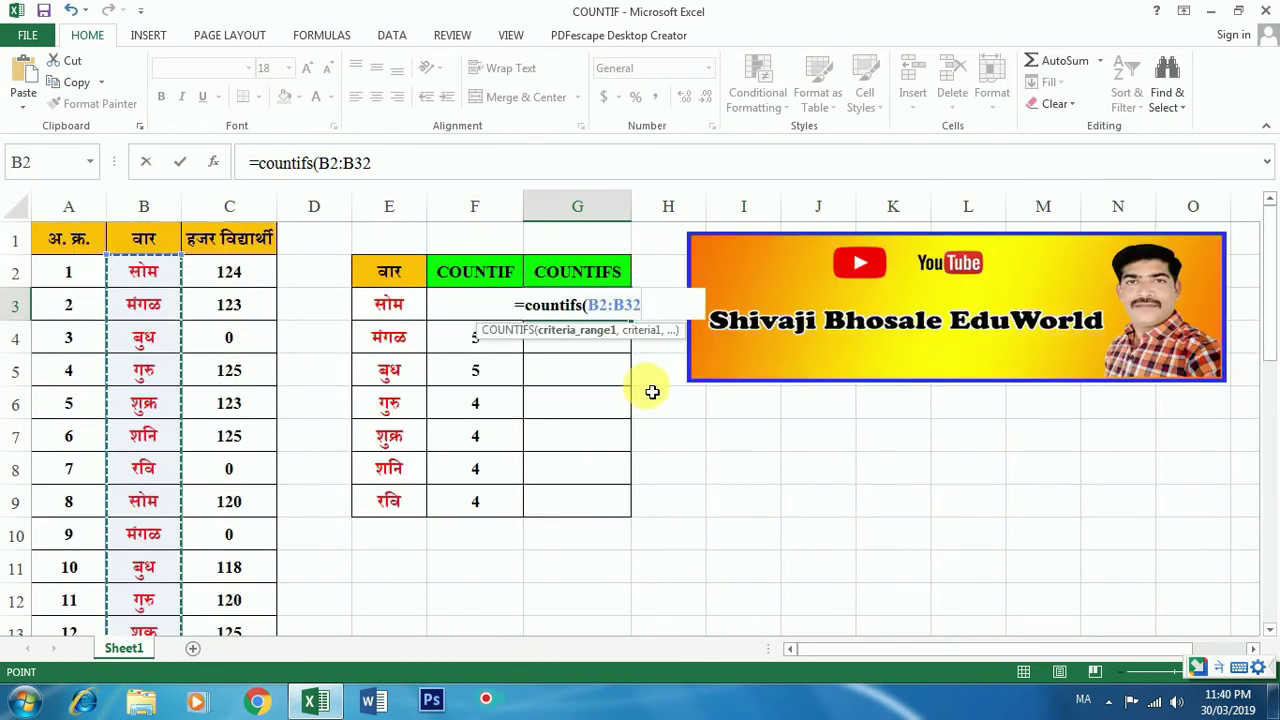
{"action": "type", "text": ","}
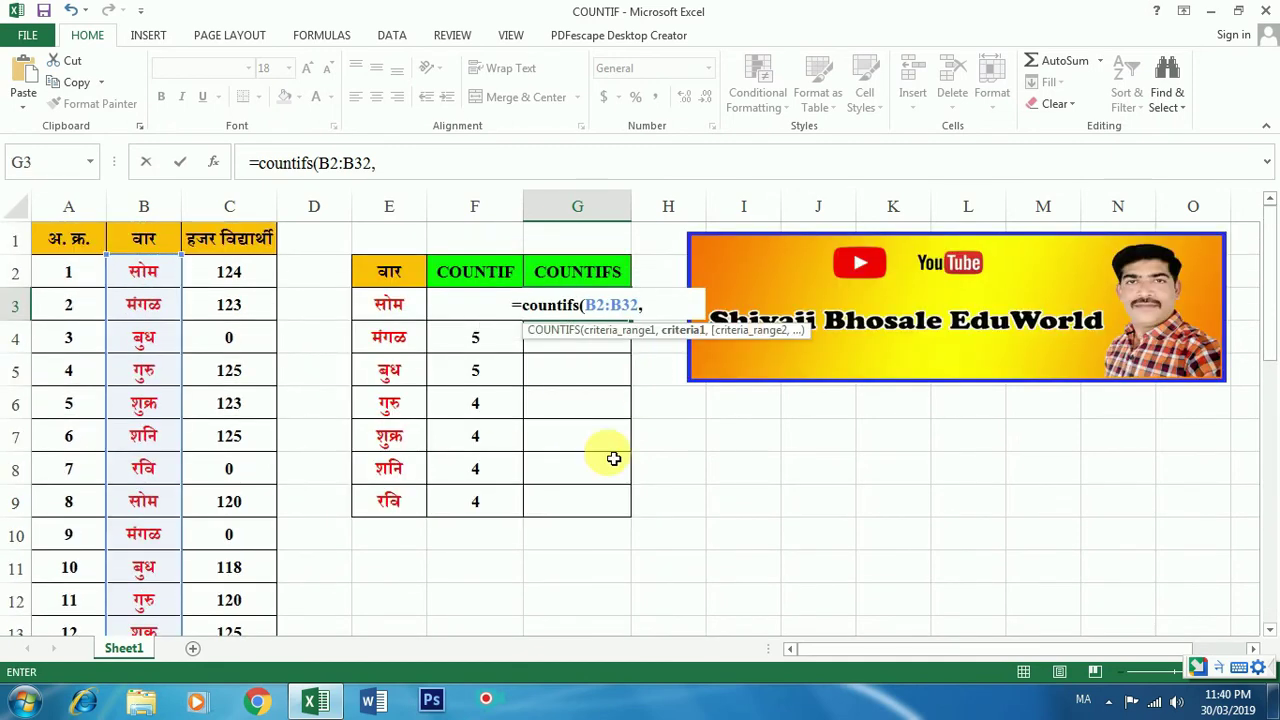
{"action": "type", "text": "\""}
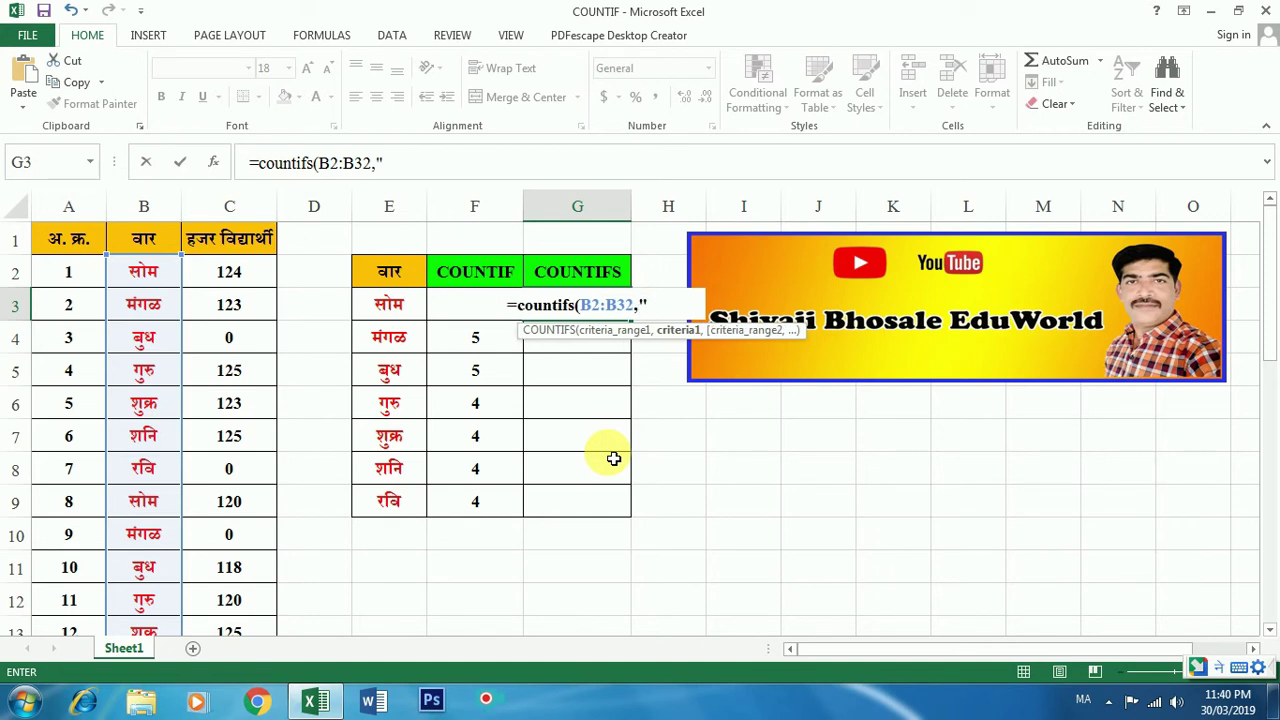
{"action": "type", "text": "so"}
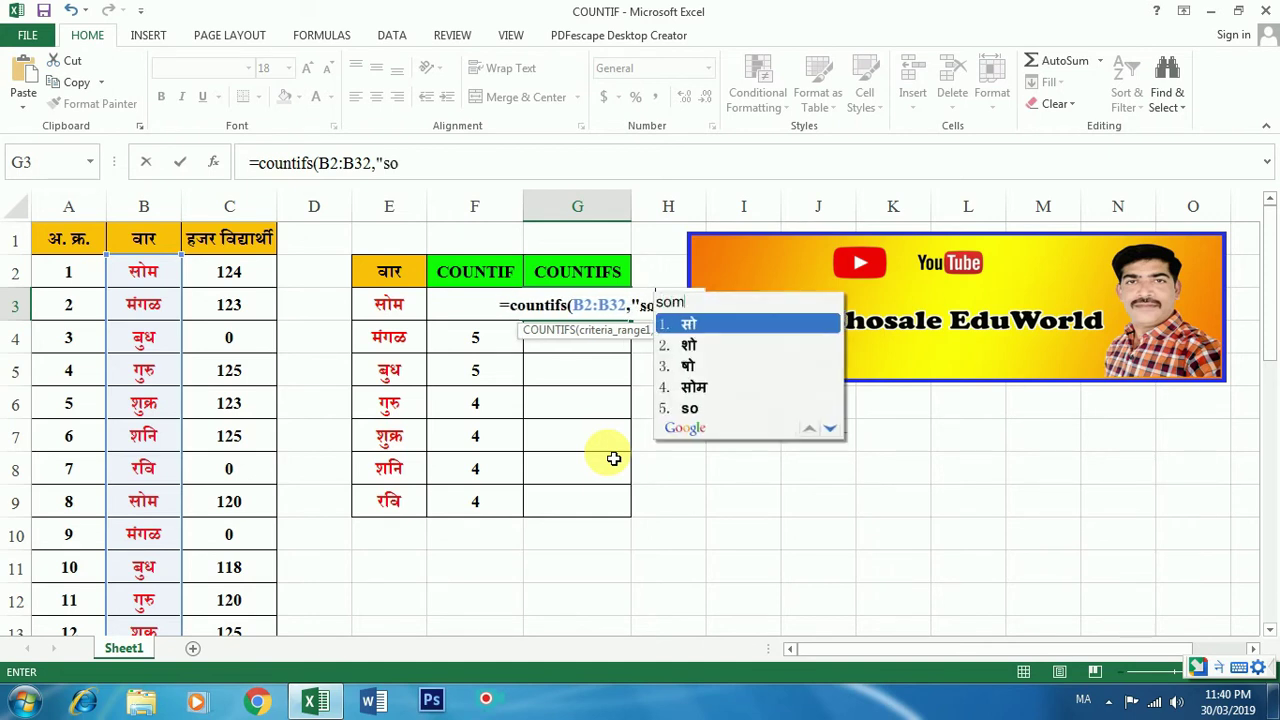
{"action": "type", "text": "m"}
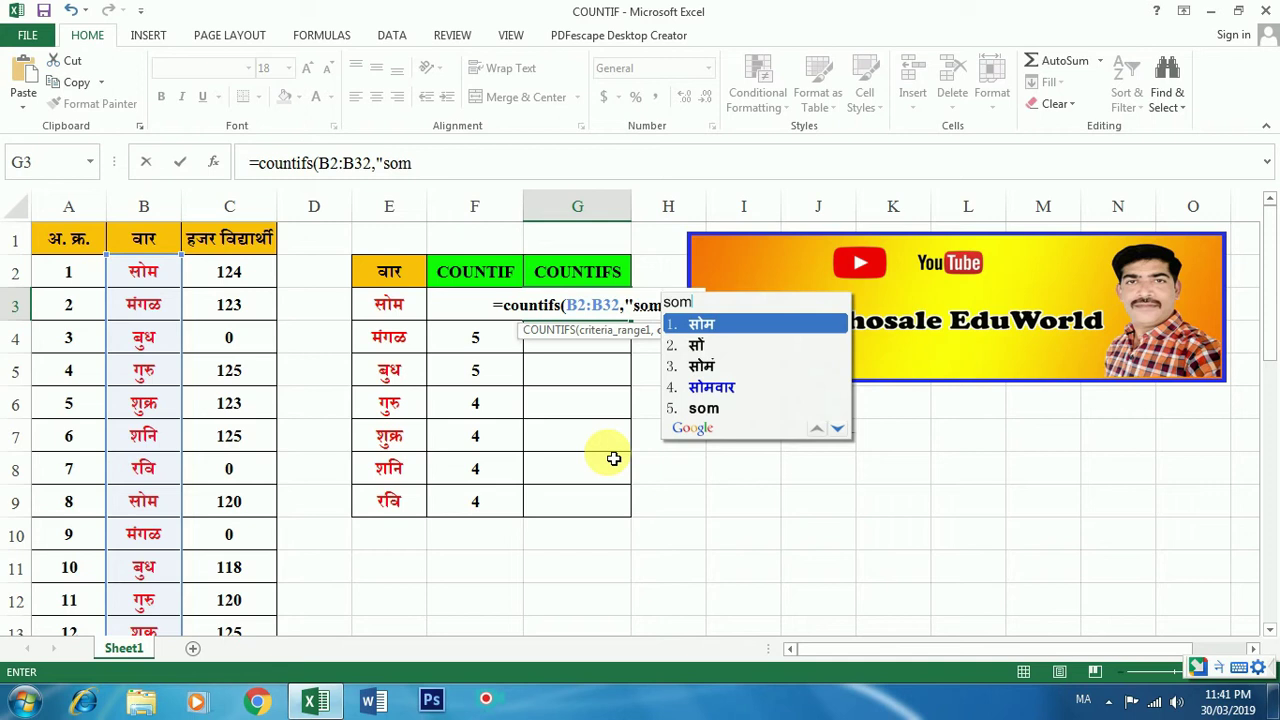
{"action": "type", "text": "\""}
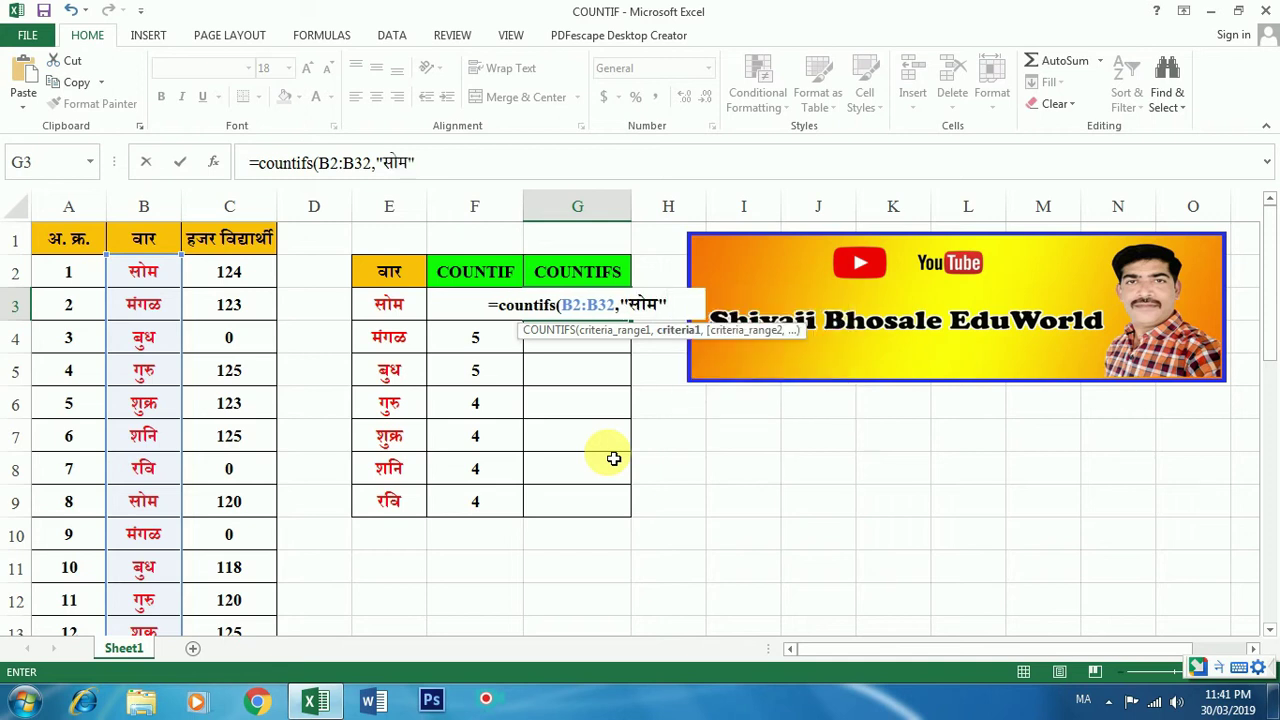
{"action": "type", "text": ","}
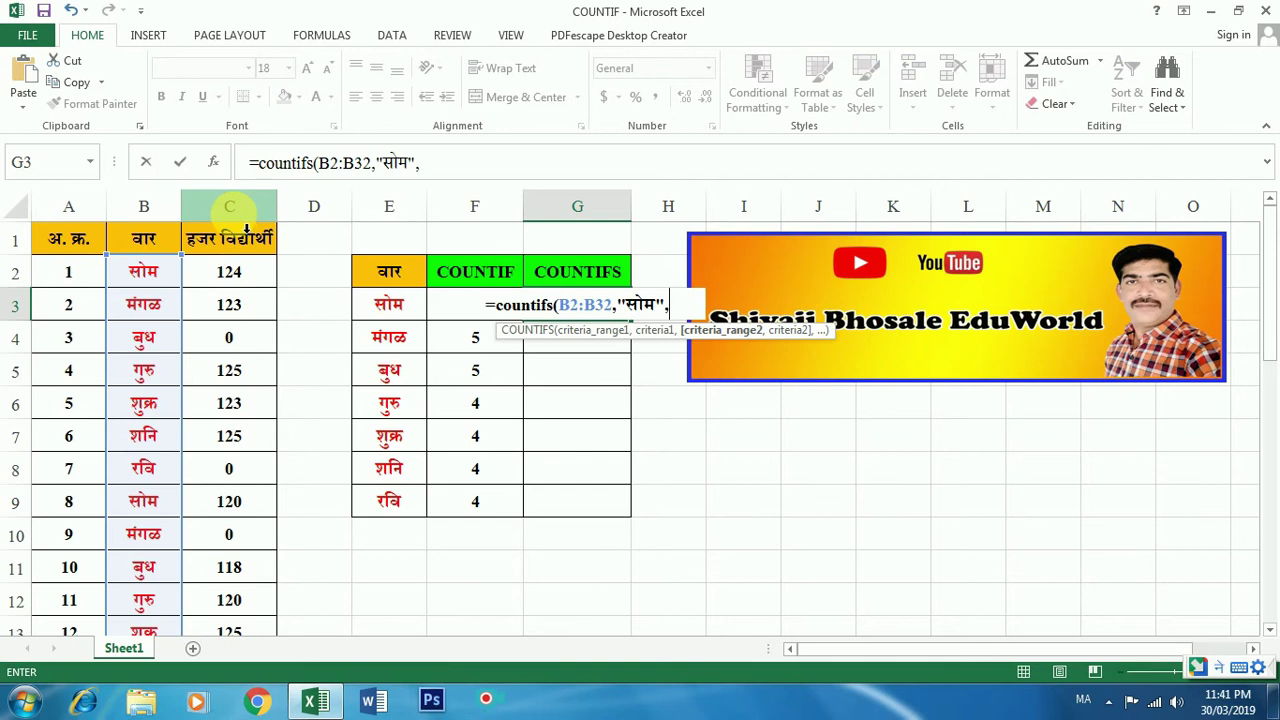
Add range C2:C32 with criterion ">0" to G3's COUNTIFS and commit, returning 5.
{"action": "mouse_move", "coordinate": [241, 283]}
{"action": "left_mouse_down"}
{"action": "mouse_move", "coordinate": [238, 710]}
{"action": "mouse_move", "coordinate": [241, 504]}
{"action": "left_mouse_up"}
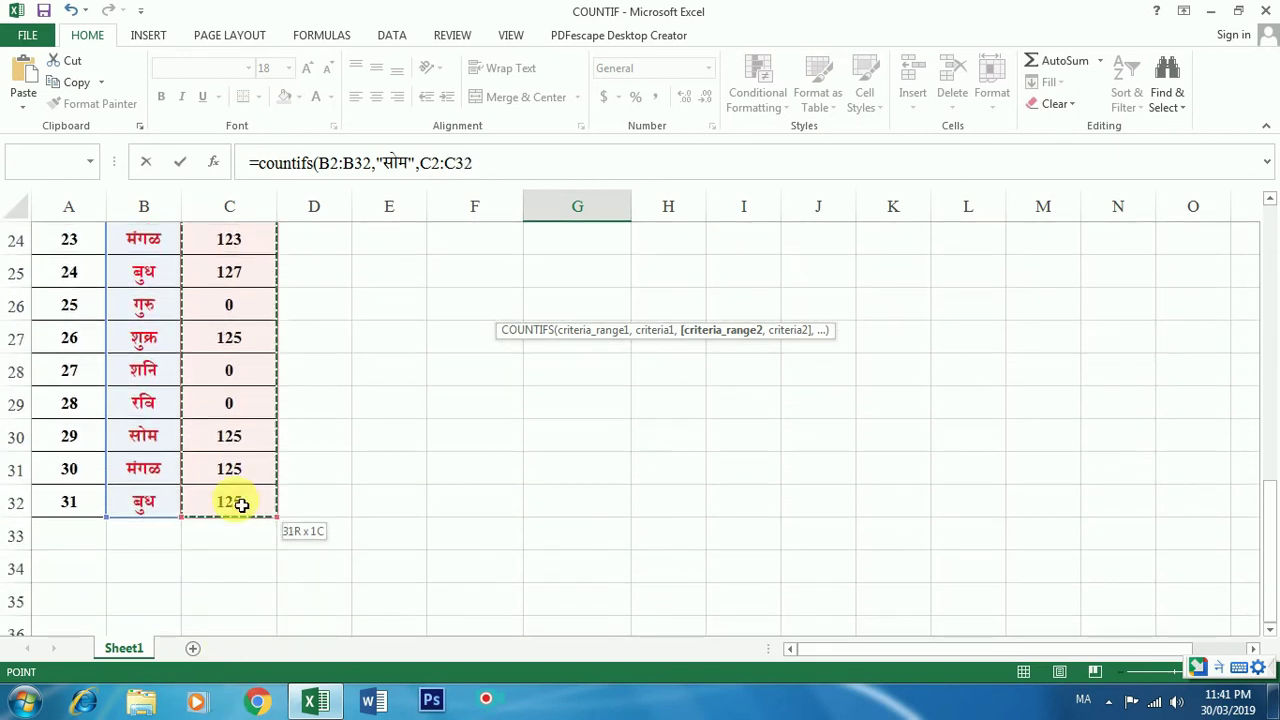
{"action": "left_click_drag", "start_coordinate": [241, 504], "coordinate": [238, 502]}
{"action": "scroll", "coordinate": [443, 463], "scroll_direction": "up", "scroll_amount": 3}
{"action": "scroll", "coordinate": [443, 451], "scroll_direction": "up", "scroll_amount": 5}
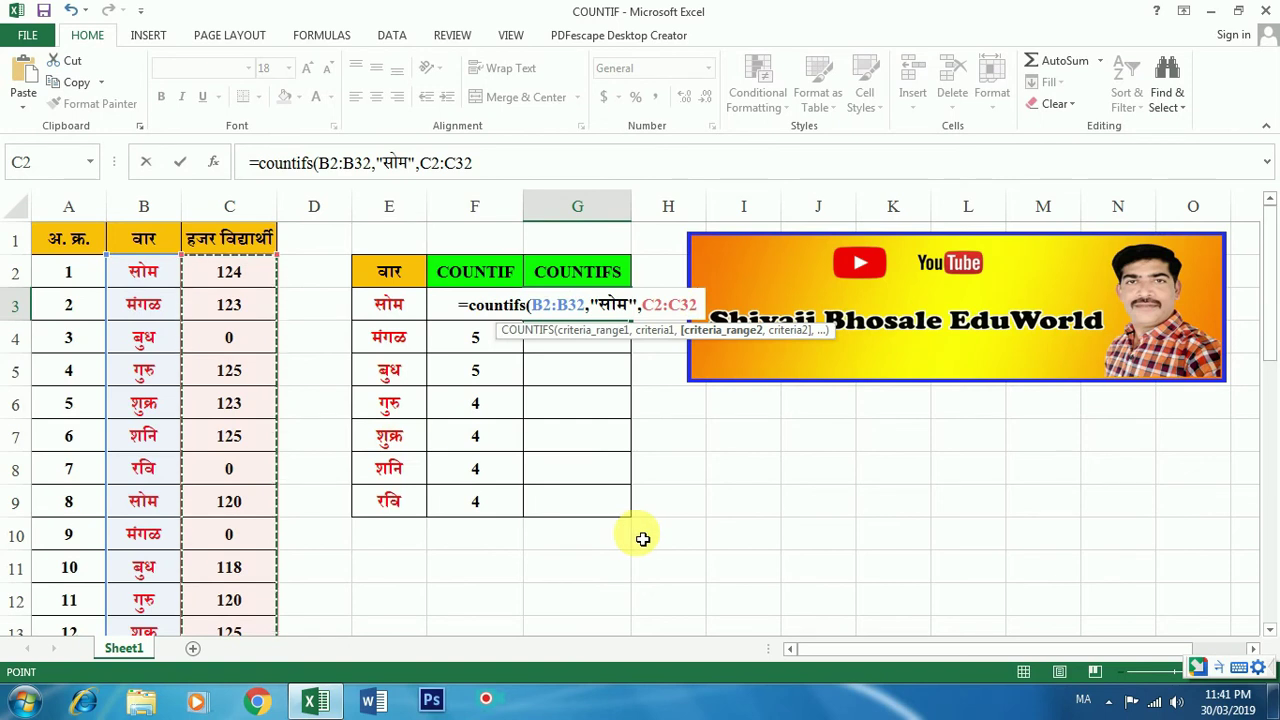
{"action": "type", "text": ","}
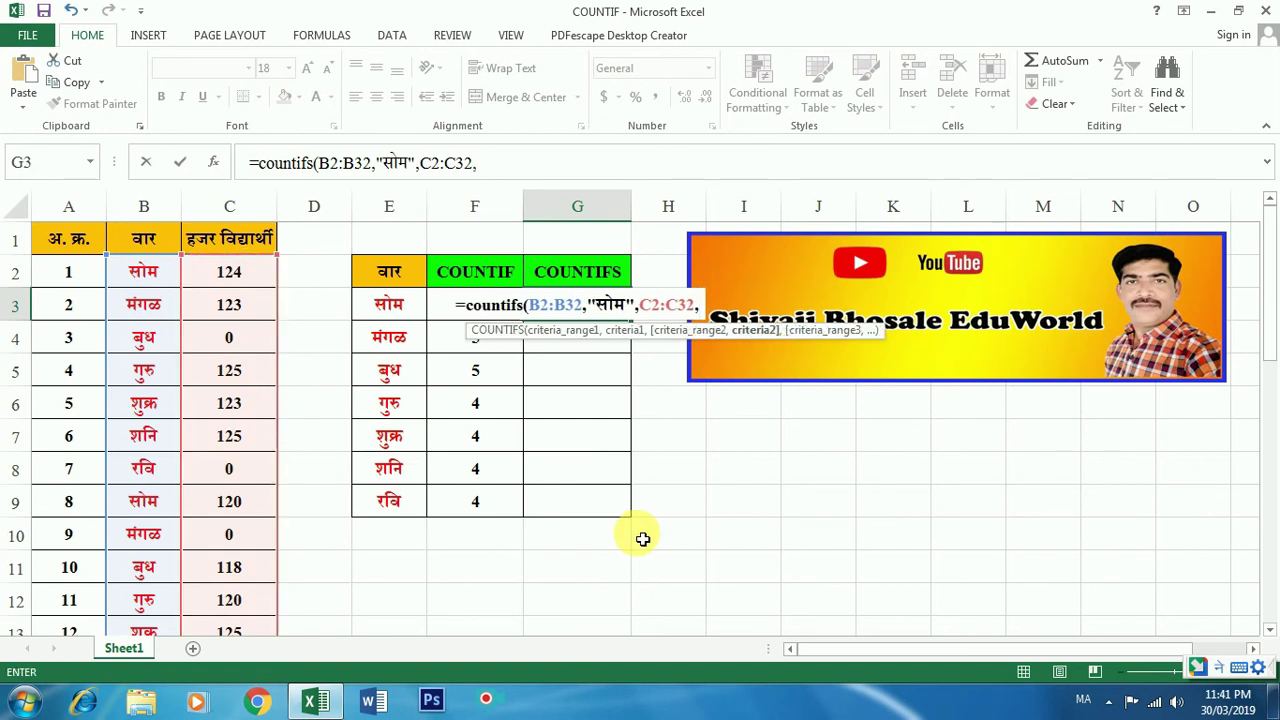
{"action": "type", "text": "\""}
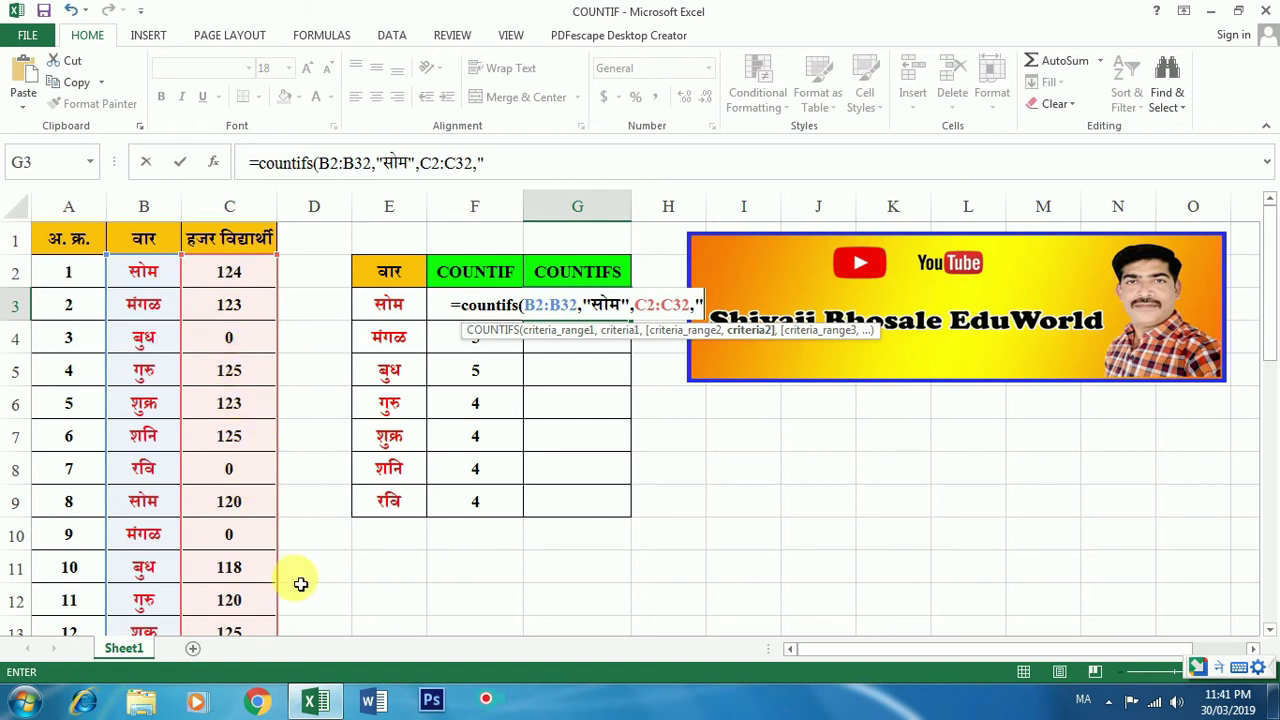
{"action": "type", "text": "."}
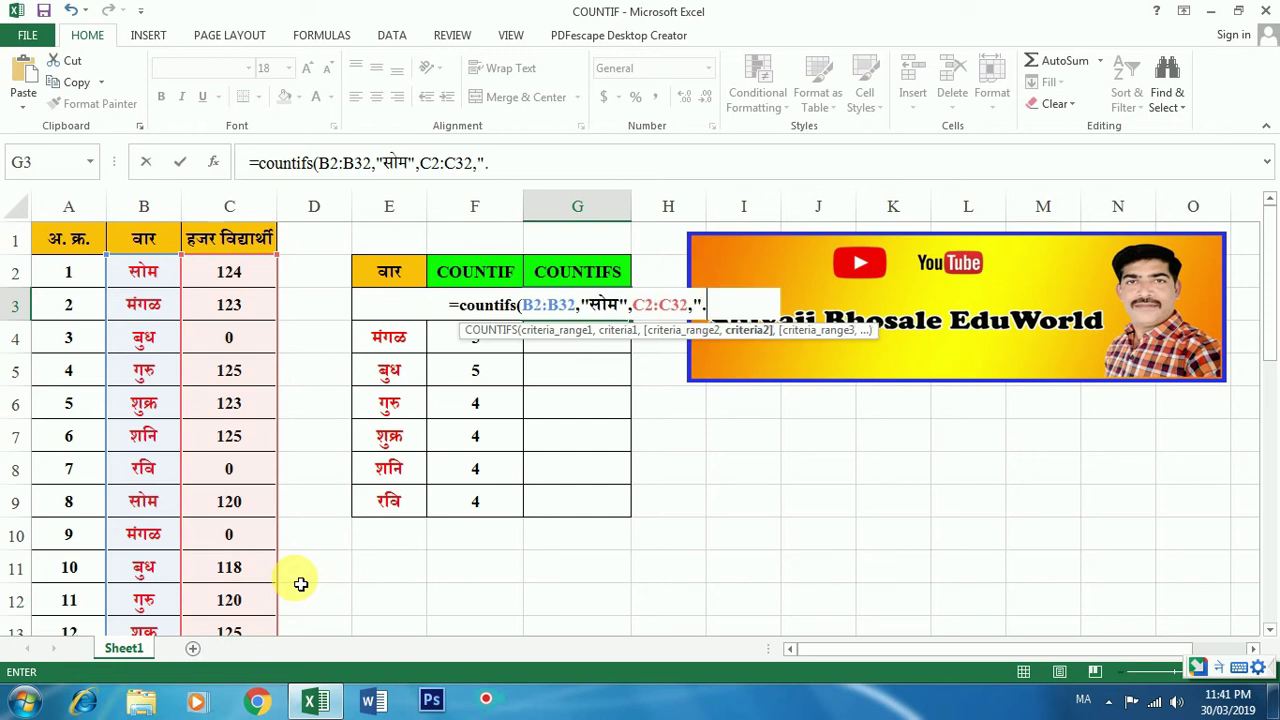
{"action": "key", "text": "BackSpace"}
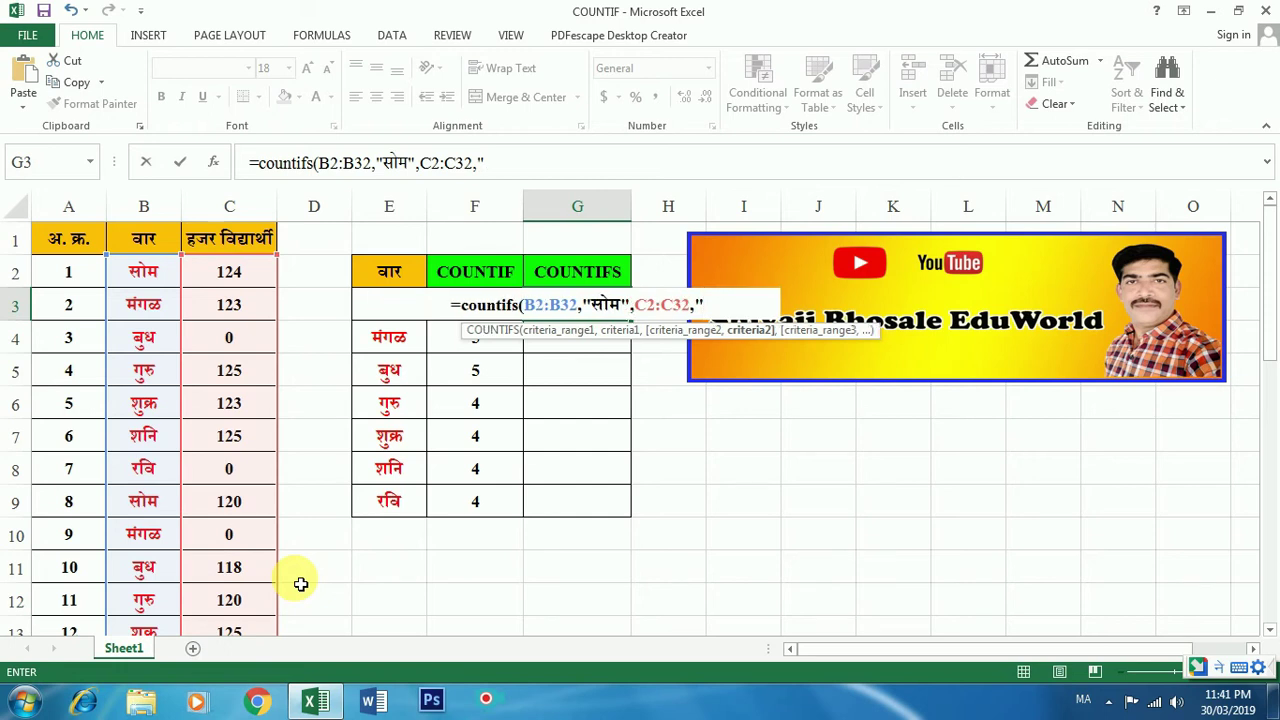
{"action": "type", "text": ">"}
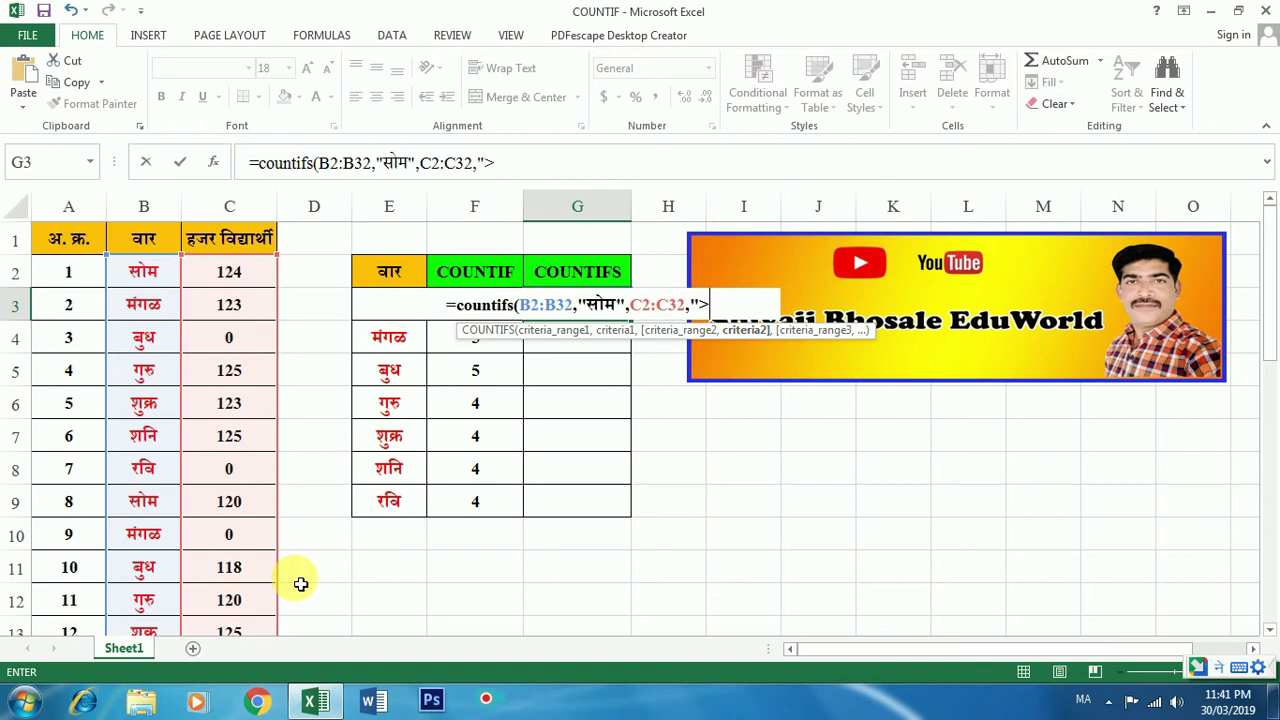
{"action": "type", "text": "0"}
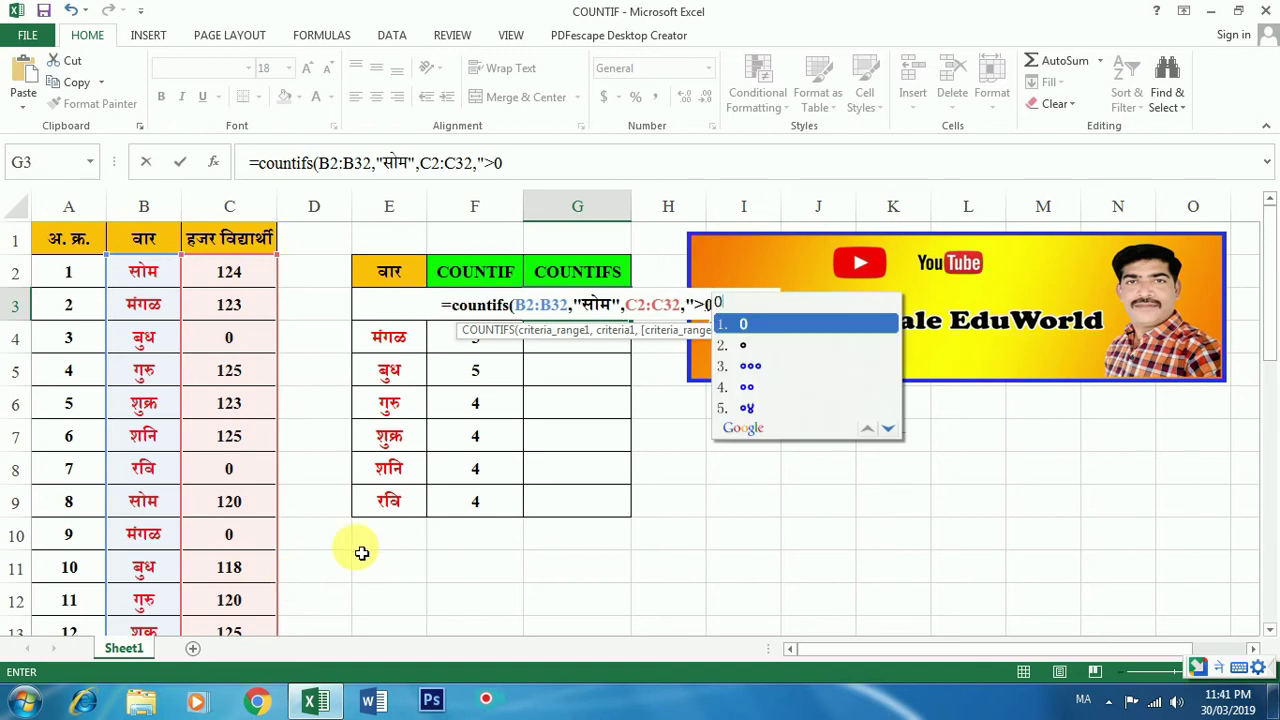
{"action": "left_click", "coordinate": [748, 325]}
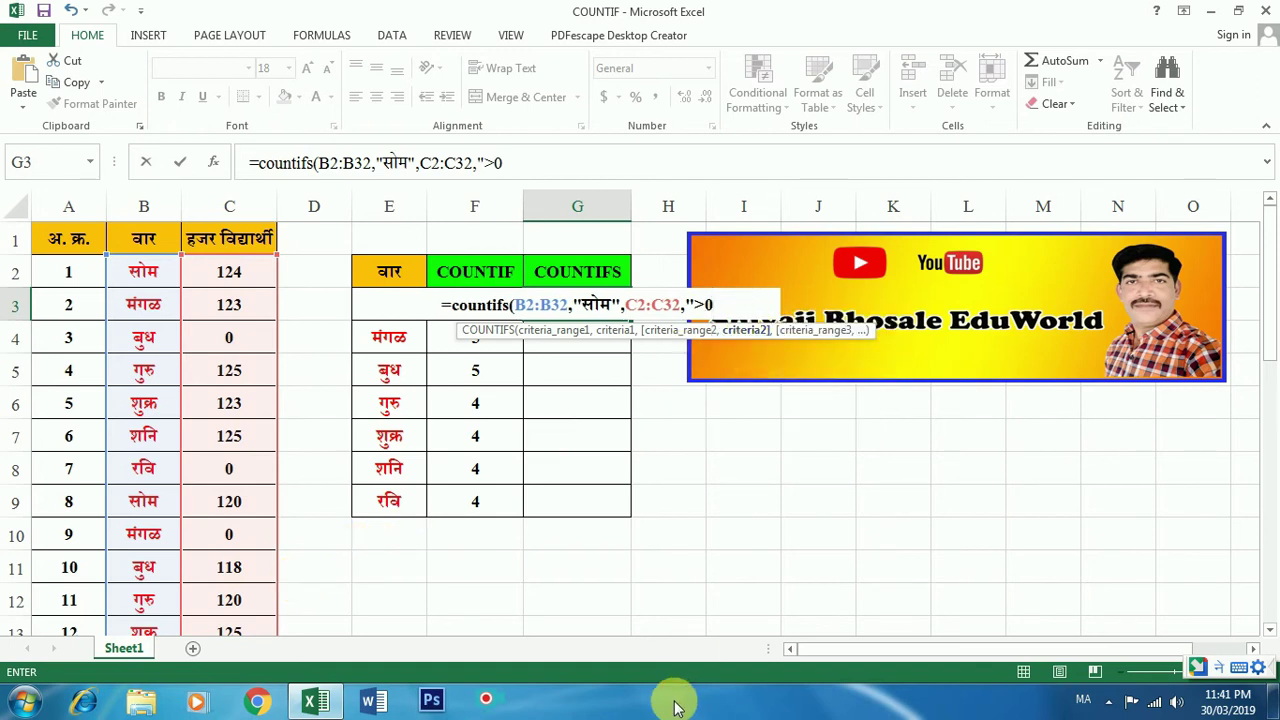
{"action": "type", "text": "\""}
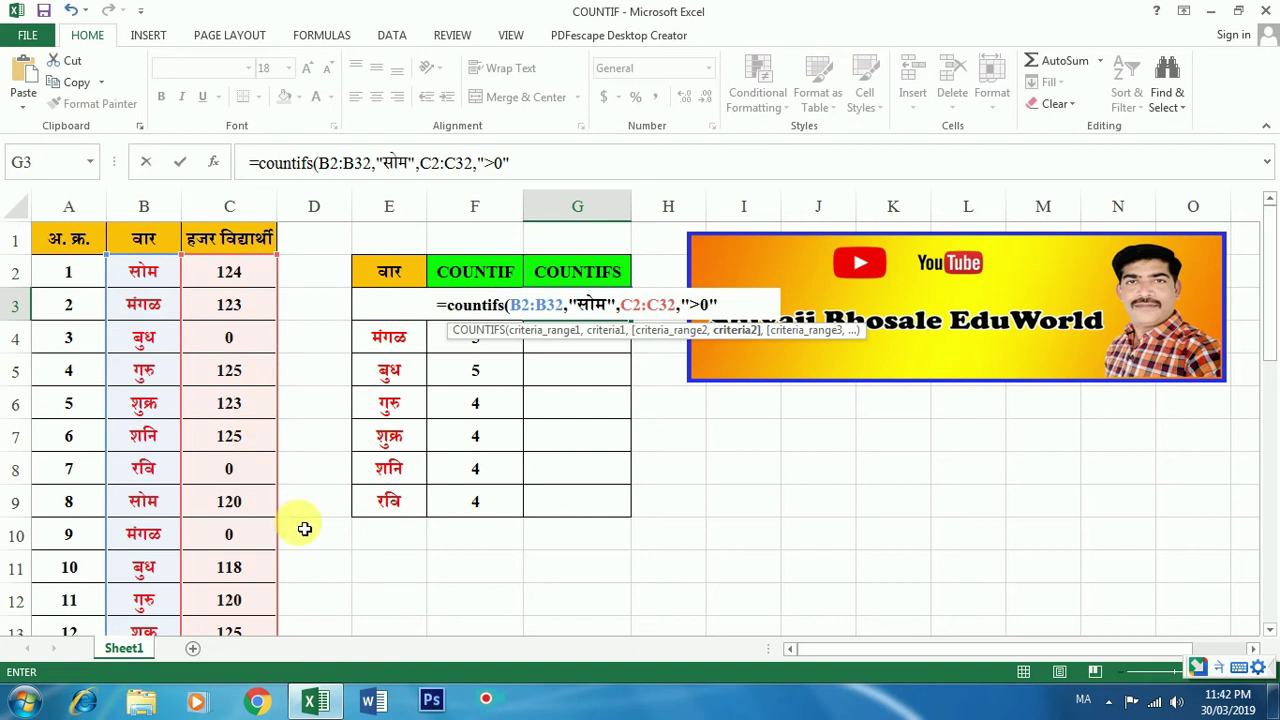
{"action": "key", "text": "Return"}
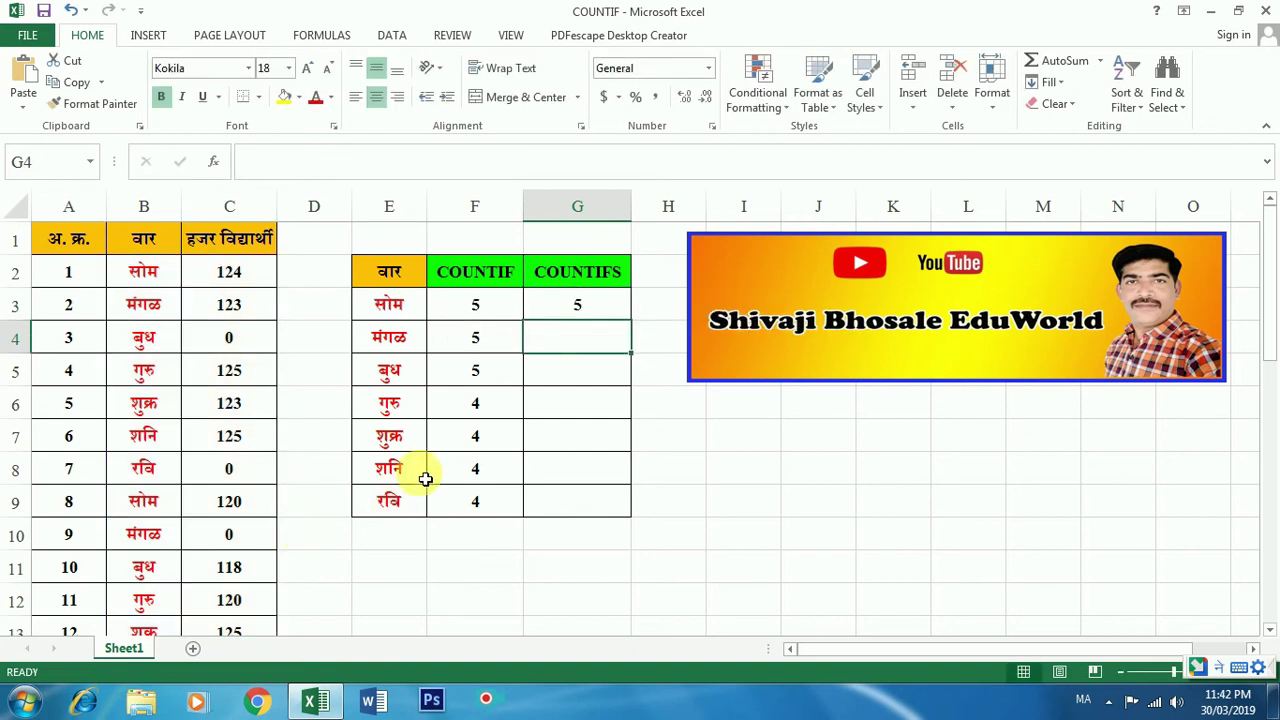
{"action": "left_click", "coordinate": [579, 313]}
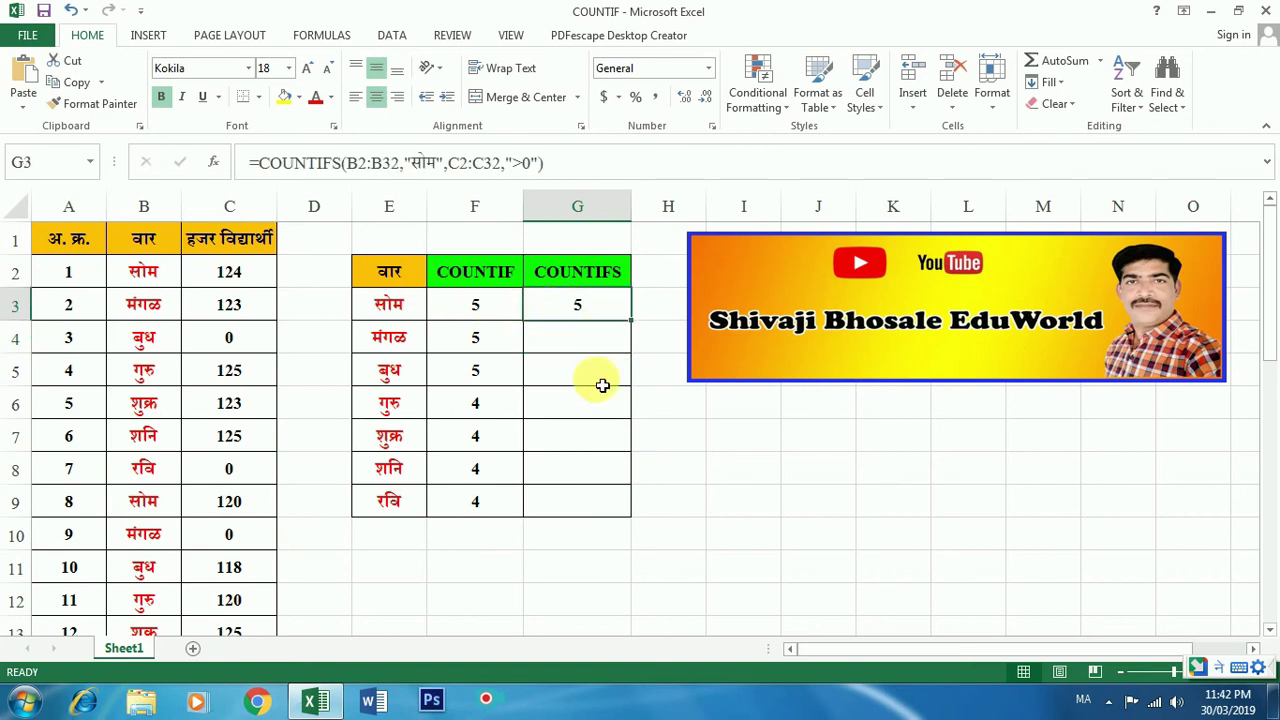
Make G3's ranges absolute as $B$2:$B$32 and $C$2:$C$32.
{"action": "left_click", "coordinate": [368, 163]}
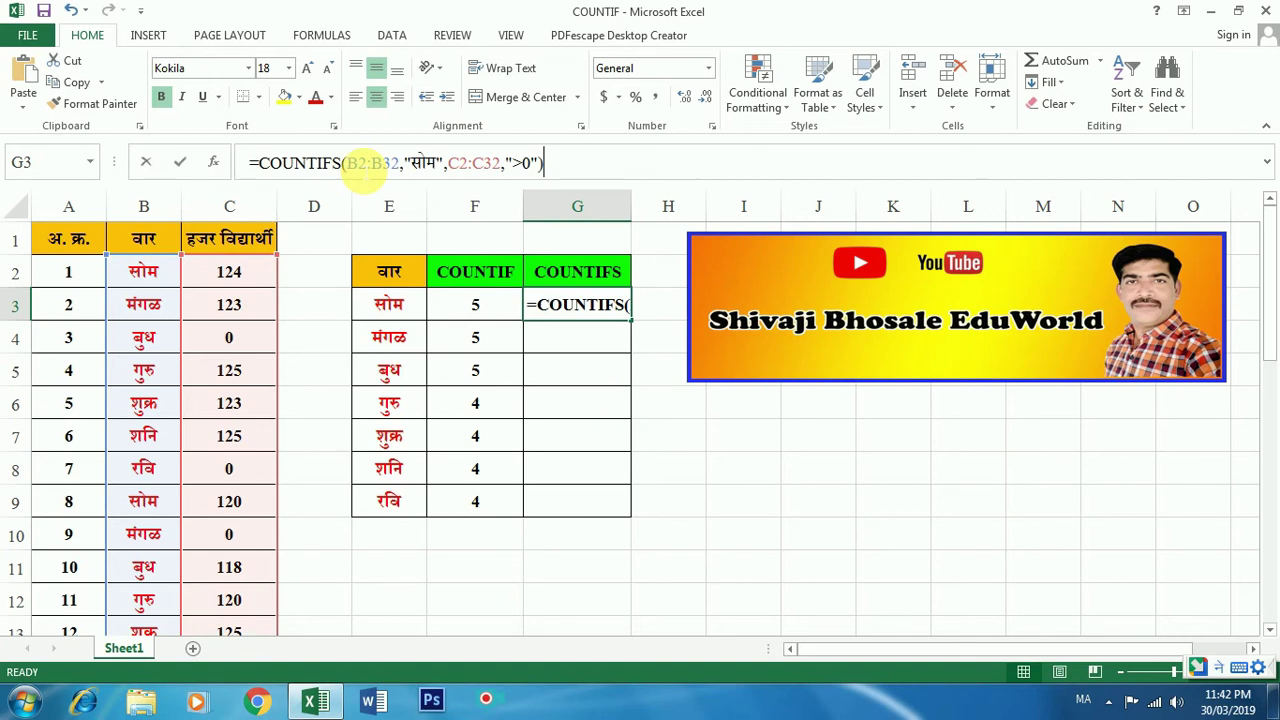
{"action": "double_click", "coordinate": [372, 163]}
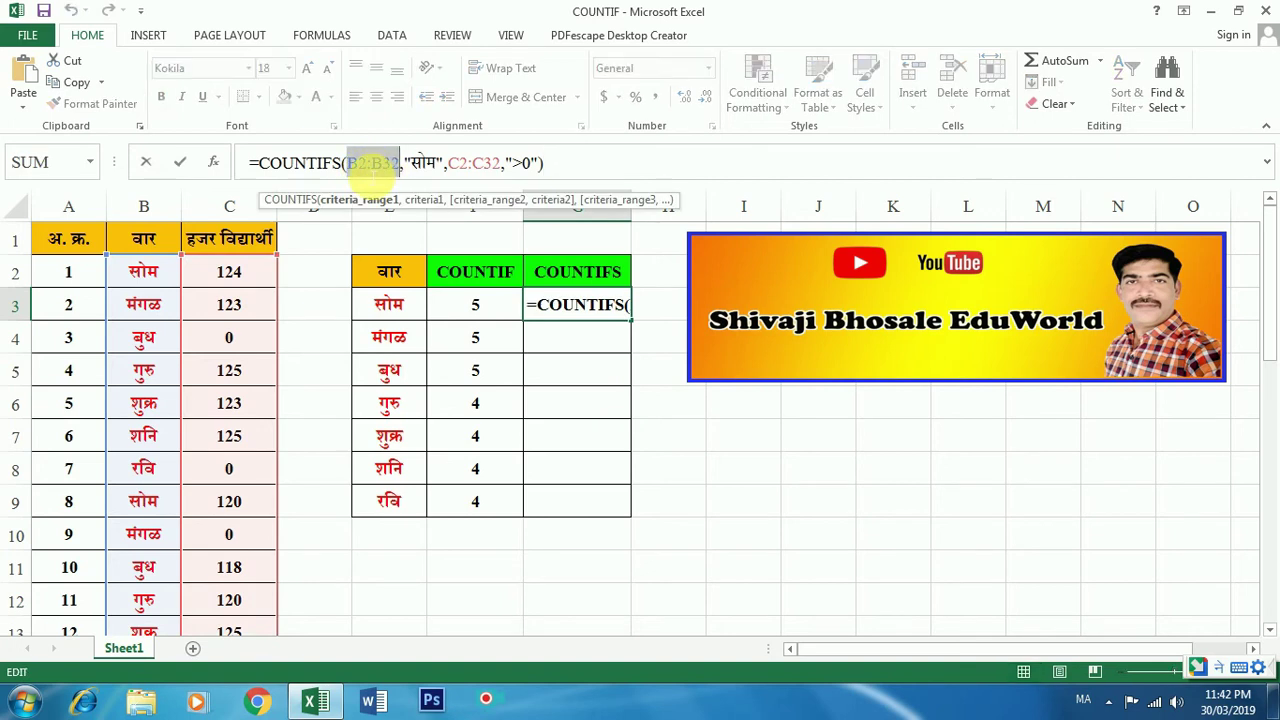
{"action": "key", "text": "F4"}
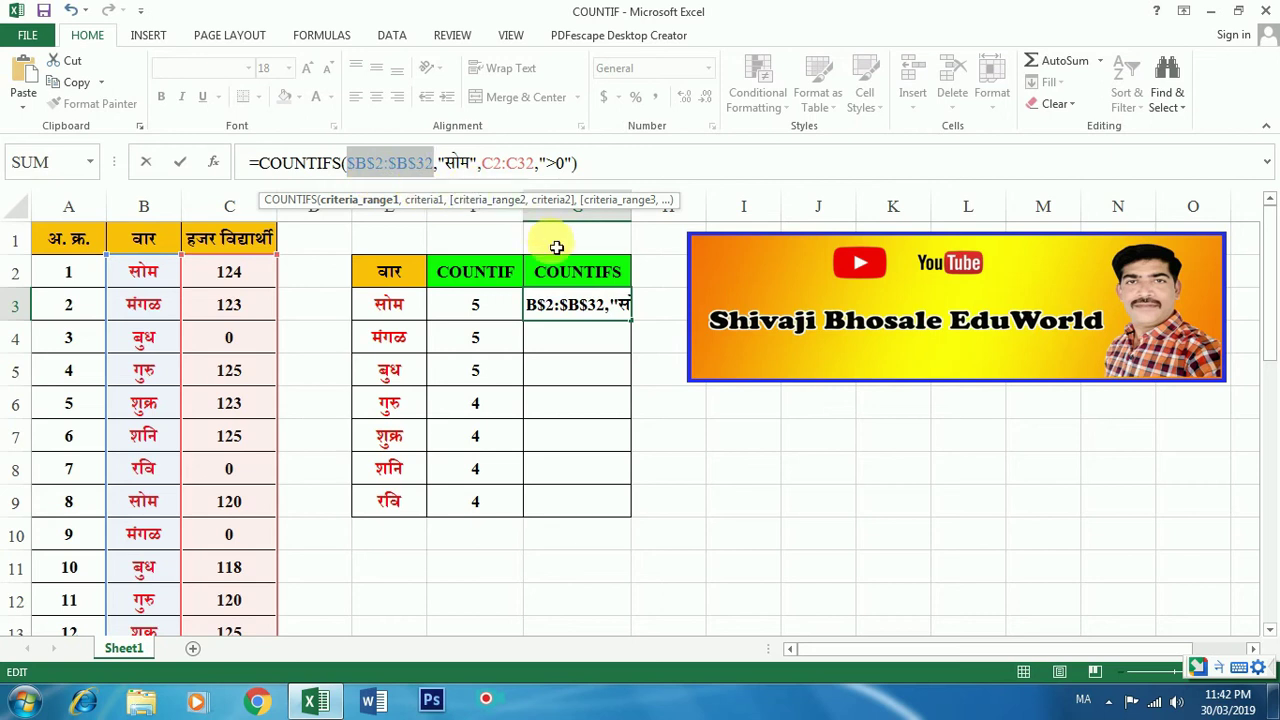
{"action": "double_click", "coordinate": [508, 163]}
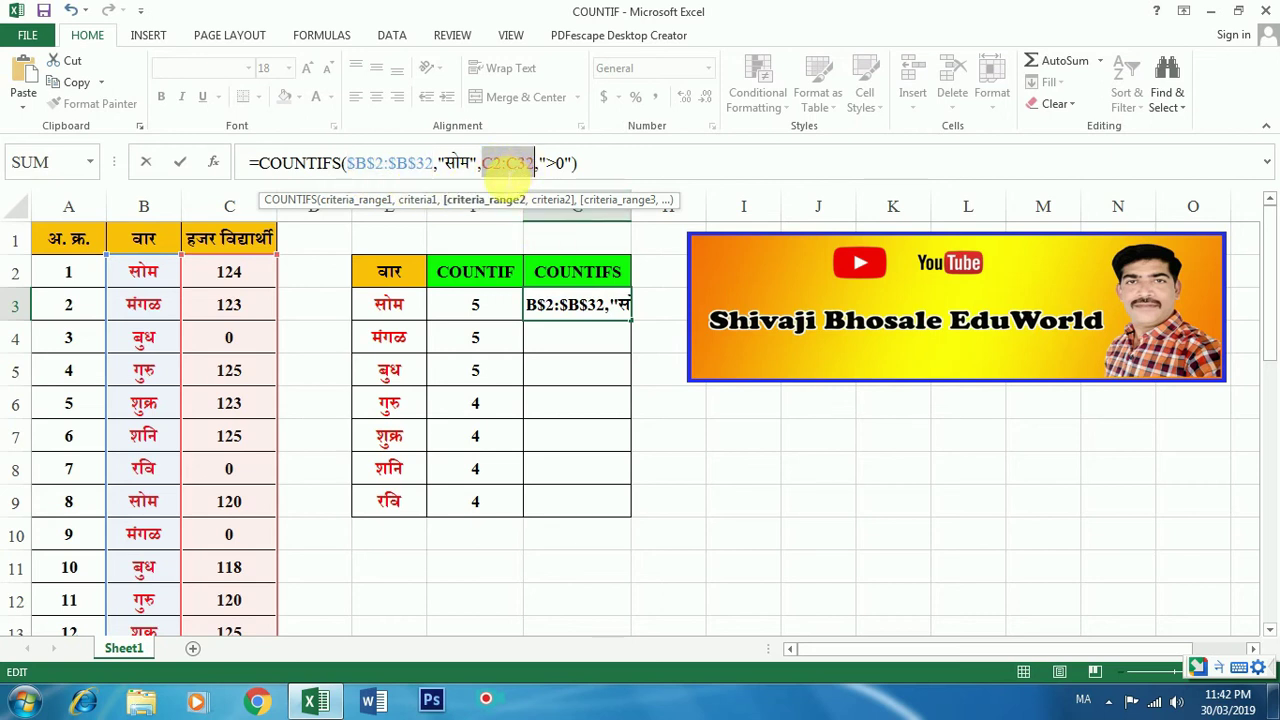
{"action": "key", "text": "F4"}
{"action": "key", "text": "Return"}
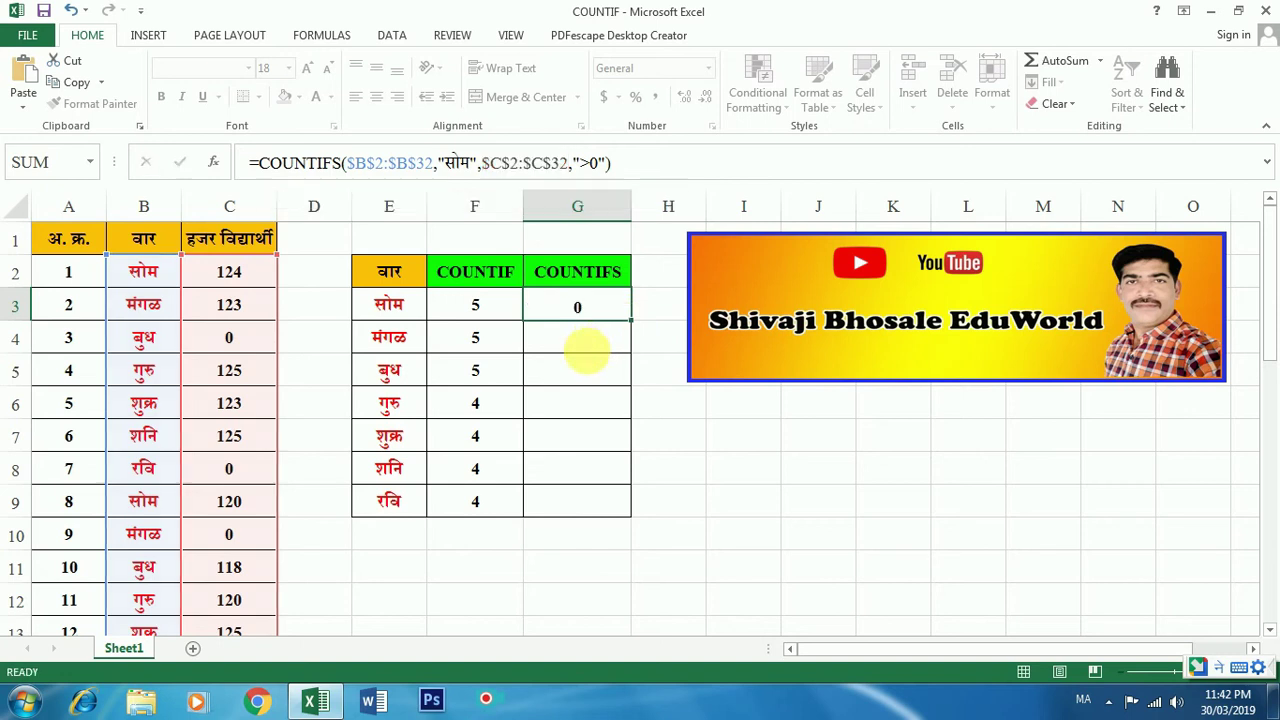
Fill G3's COUNTIFS formula down to G9 and inspect the copy in G4.
{"action": "left_click", "coordinate": [592, 310]}
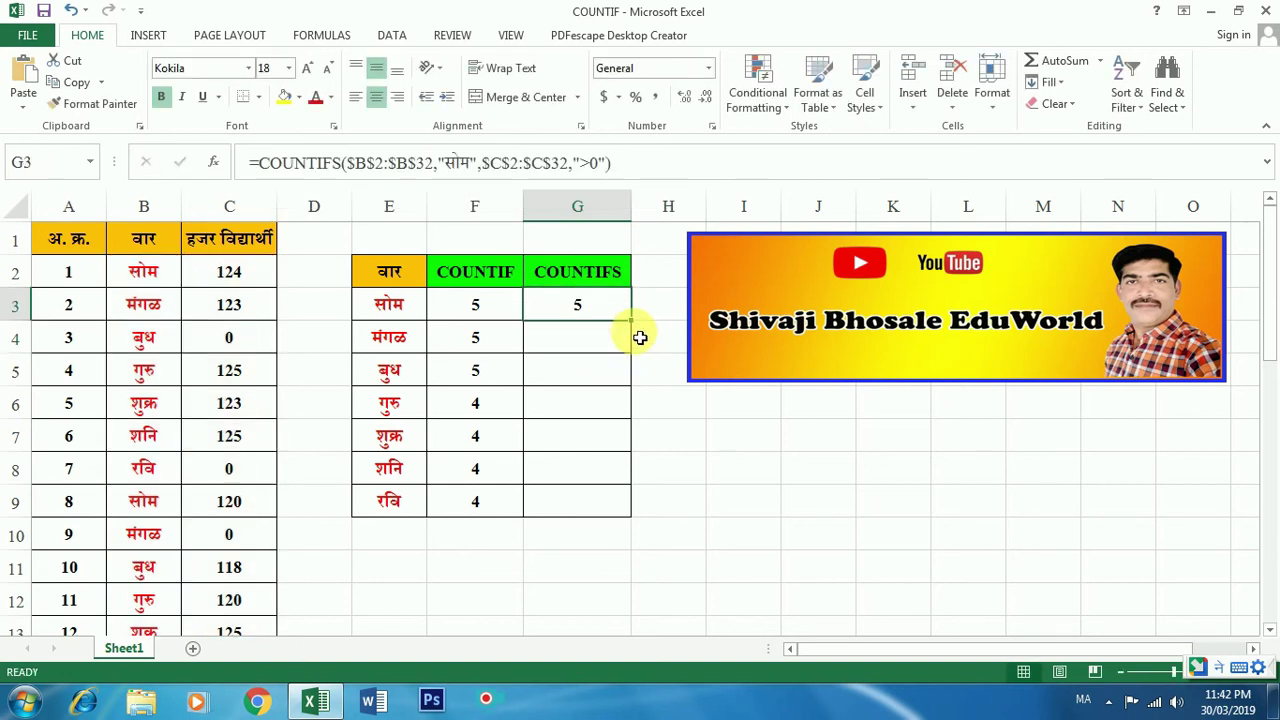
{"action": "left_click_drag", "start_coordinate": [631, 320], "coordinate": [640, 520]}
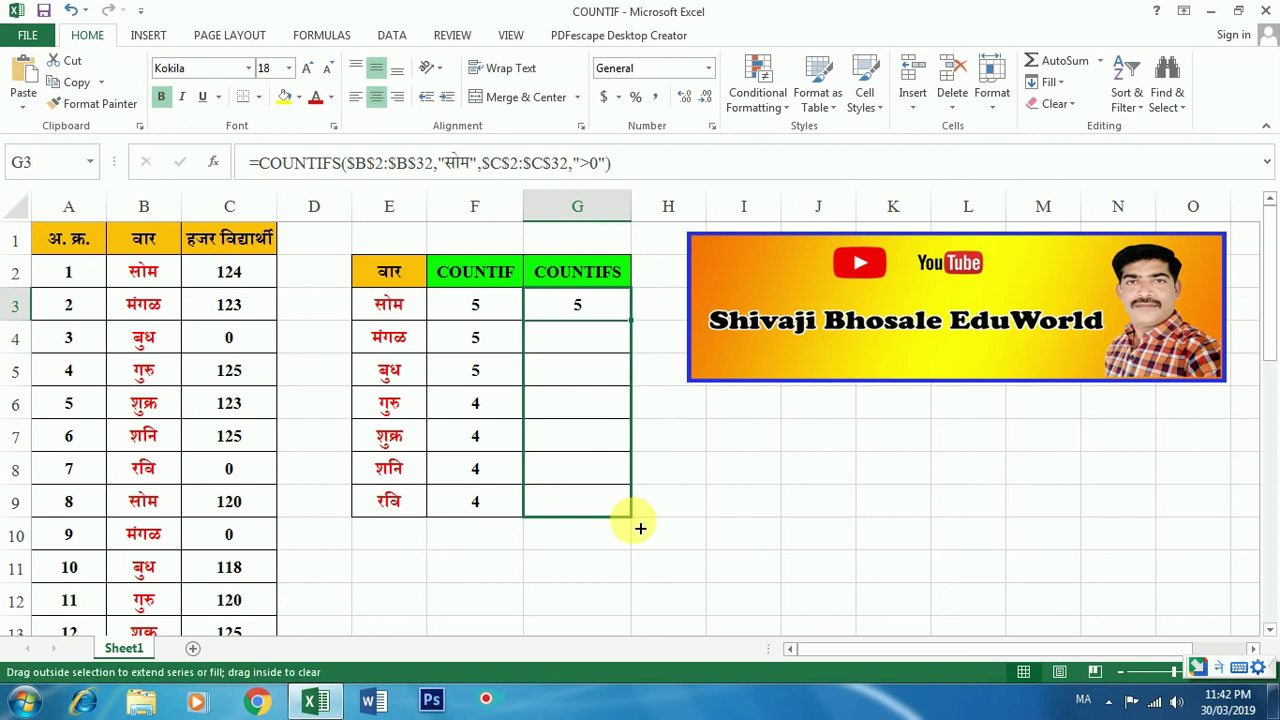
{"action": "left_click", "coordinate": [582, 335]}
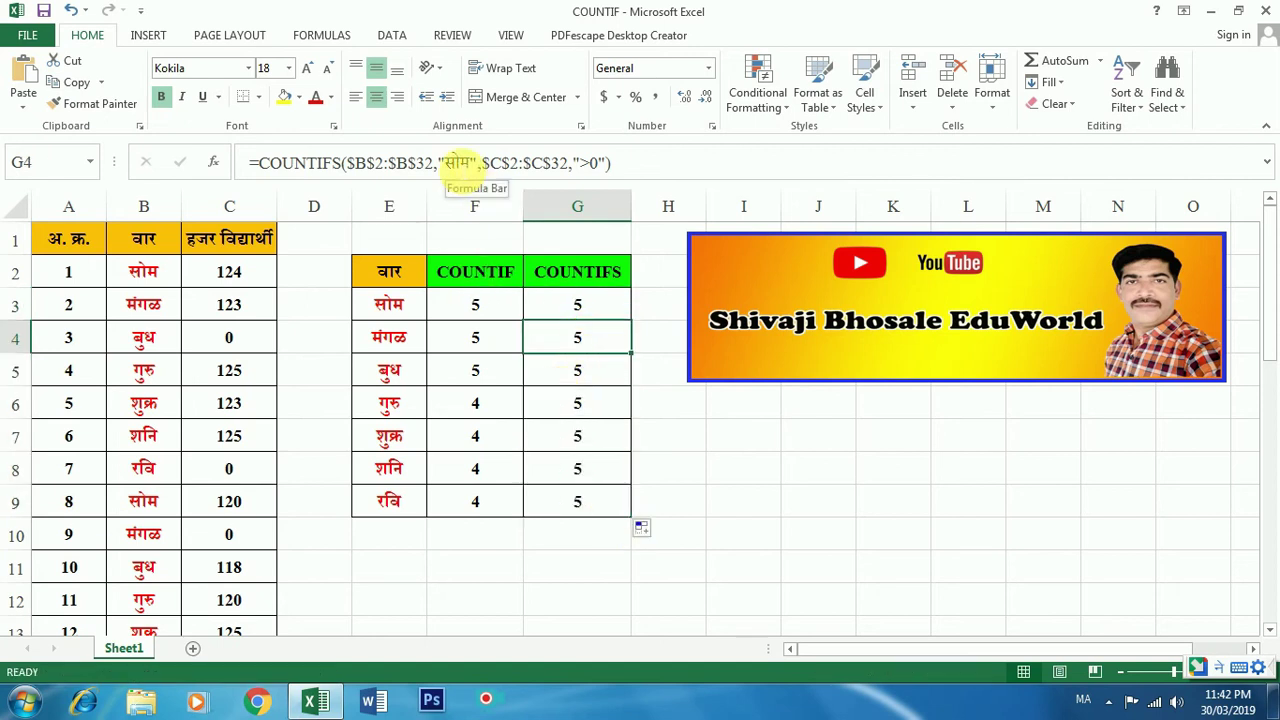
{"action": "left_click", "coordinate": [458, 163]}
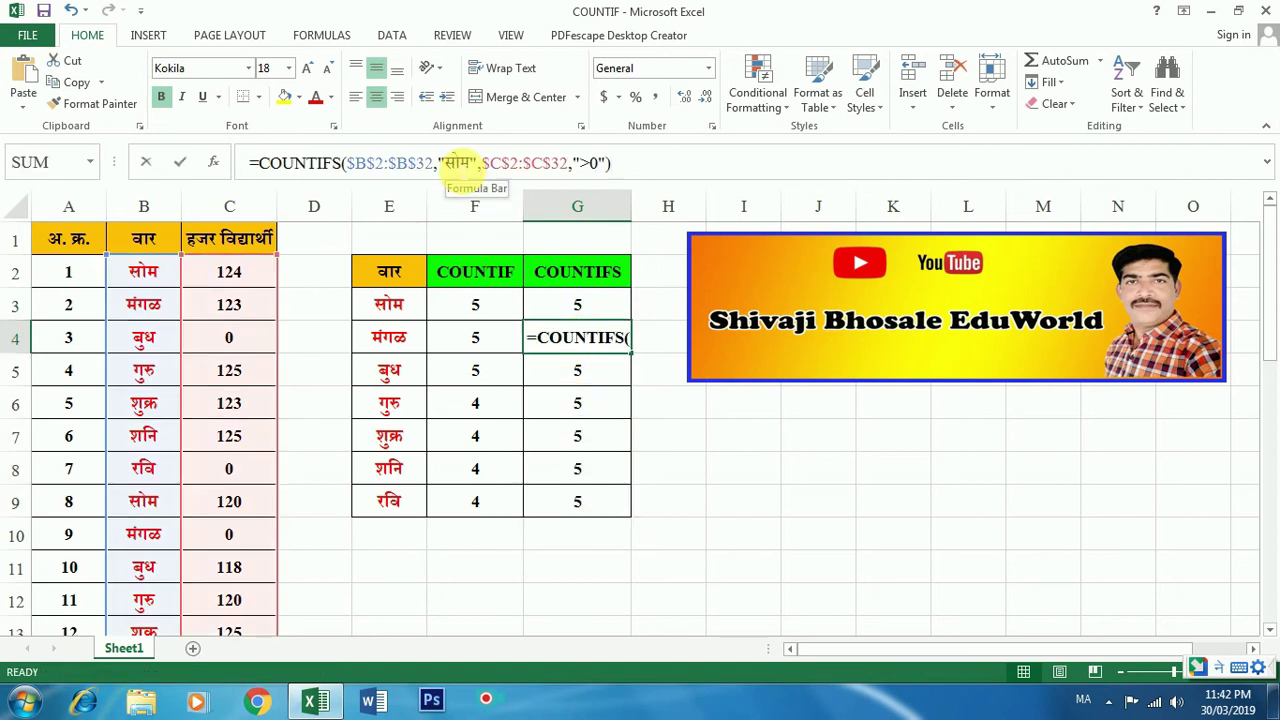
Replace सोम with मंगळ in the G4 formula's criterion, giving a count of 3.
{"action": "key", "text": "Return"}
{"action": "left_click", "coordinate": [400, 336]}
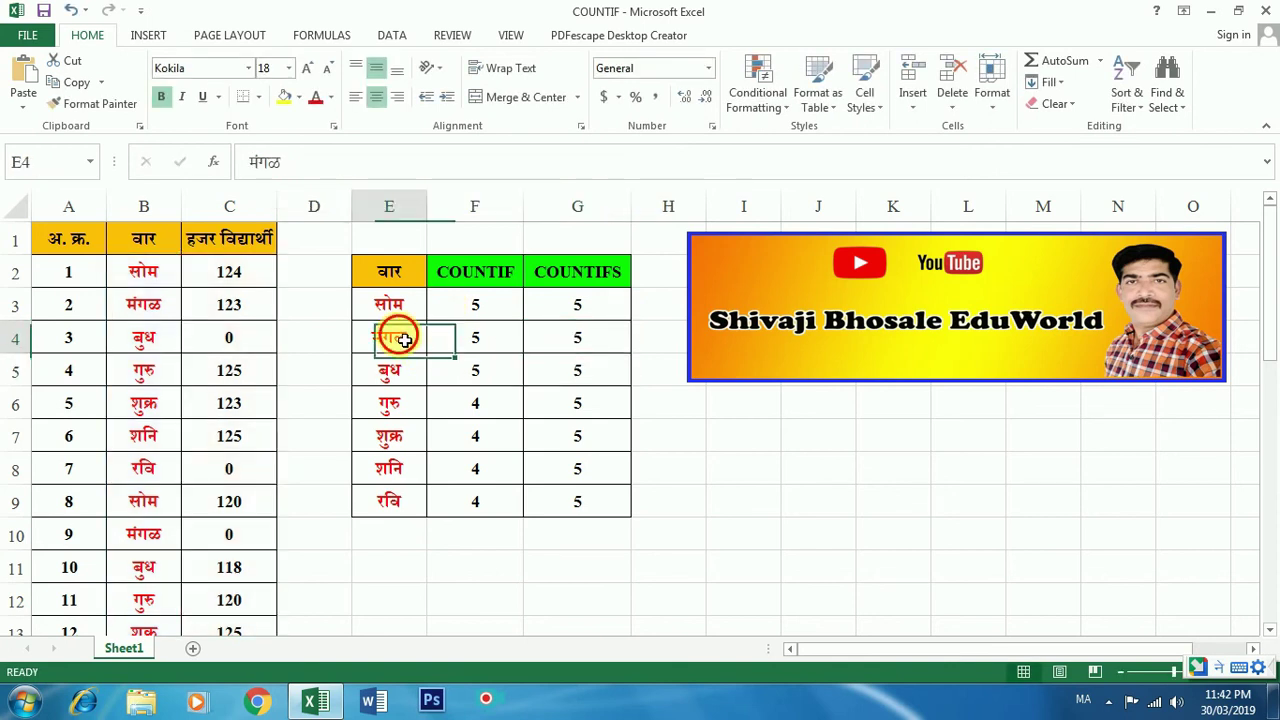
{"action": "double_click", "coordinate": [405, 338]}
{"action": "right_click", "coordinate": [392, 341]}
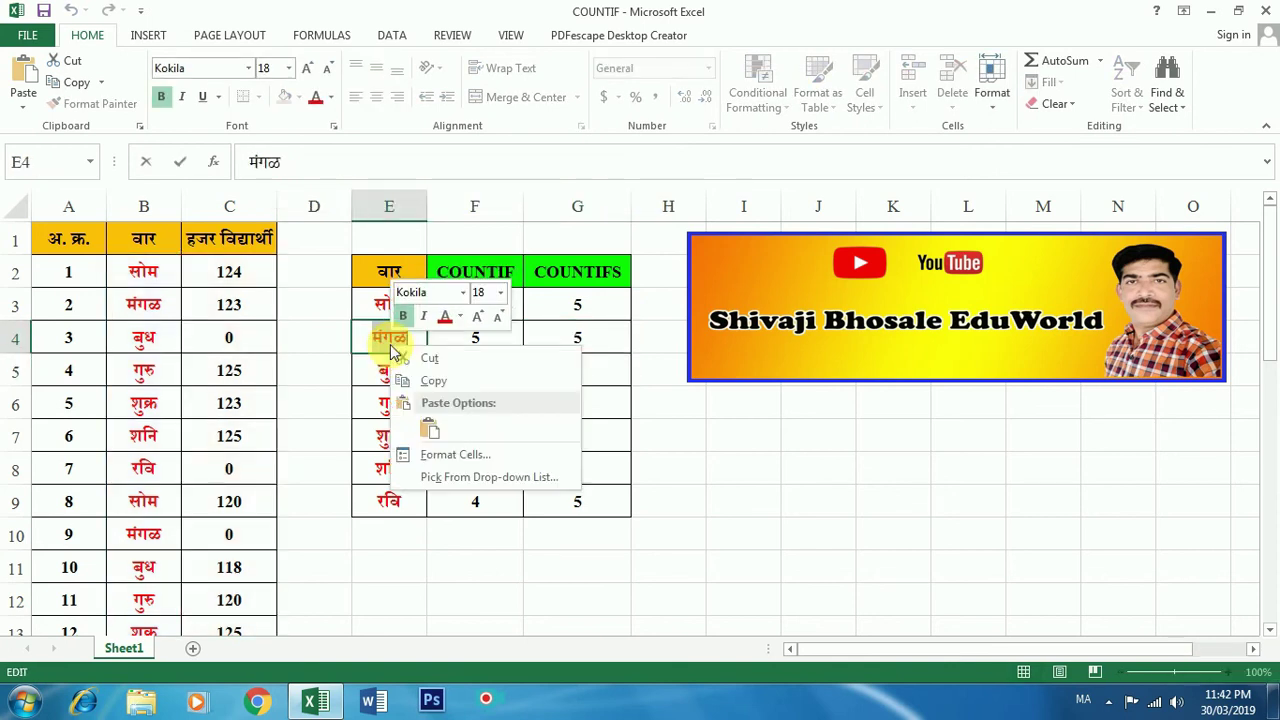
{"action": "left_click", "coordinate": [441, 388]}
{"action": "left_click", "coordinate": [578, 338]}
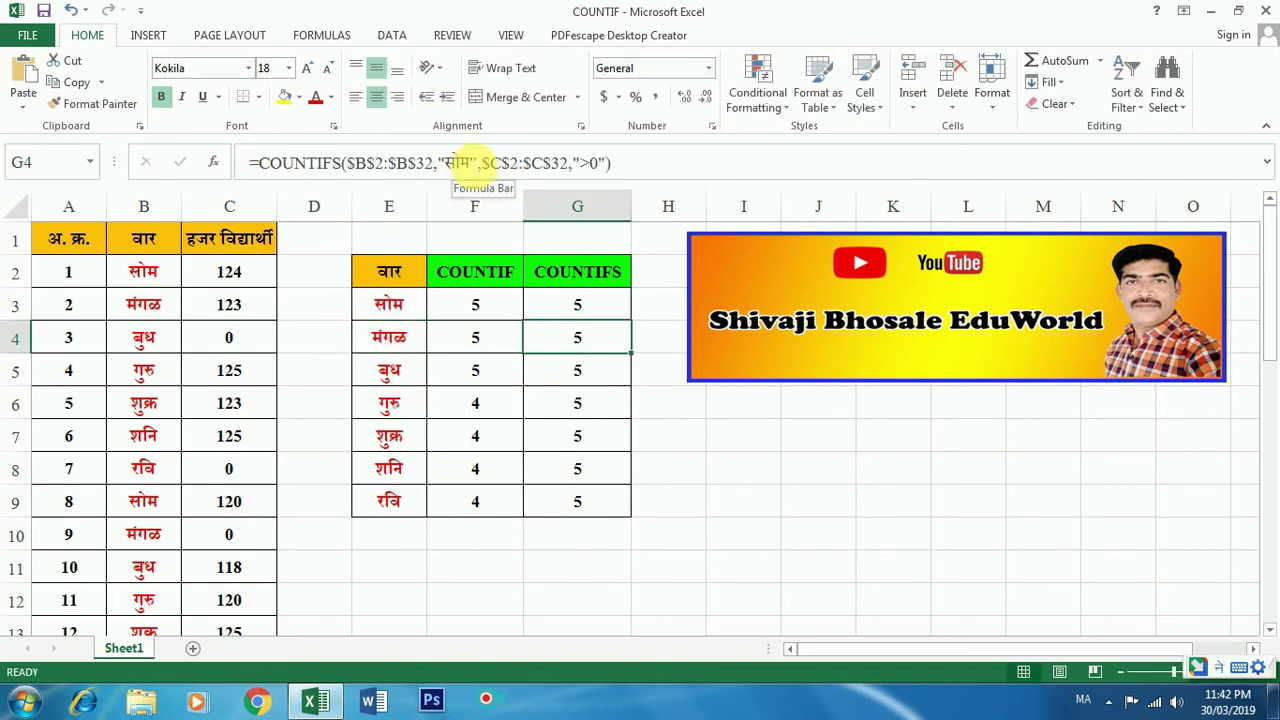
{"action": "left_click", "coordinate": [458, 162]}
{"action": "key", "text": "BackSpace"}
{"action": "key", "text": "BackSpace"}
{"action": "key", "text": "BackSpace"}
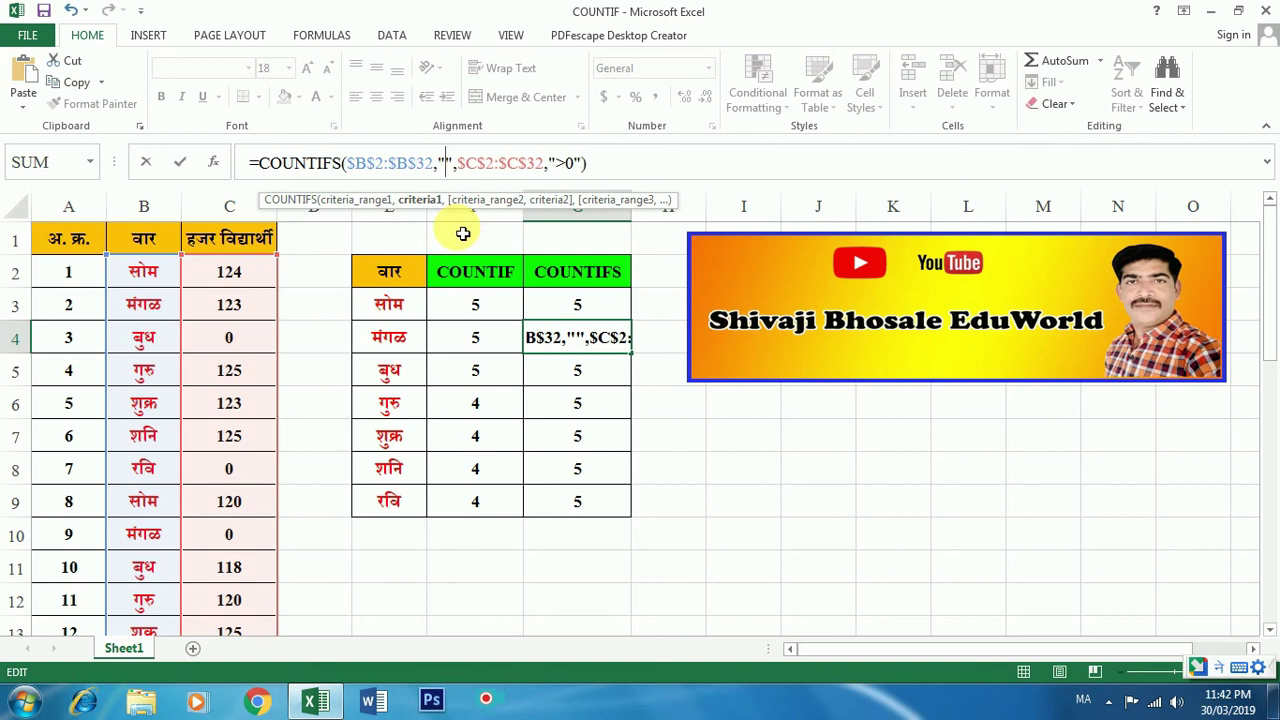
{"action": "type", "text": "मंगळ"}
{"action": "key", "text": "Return"}
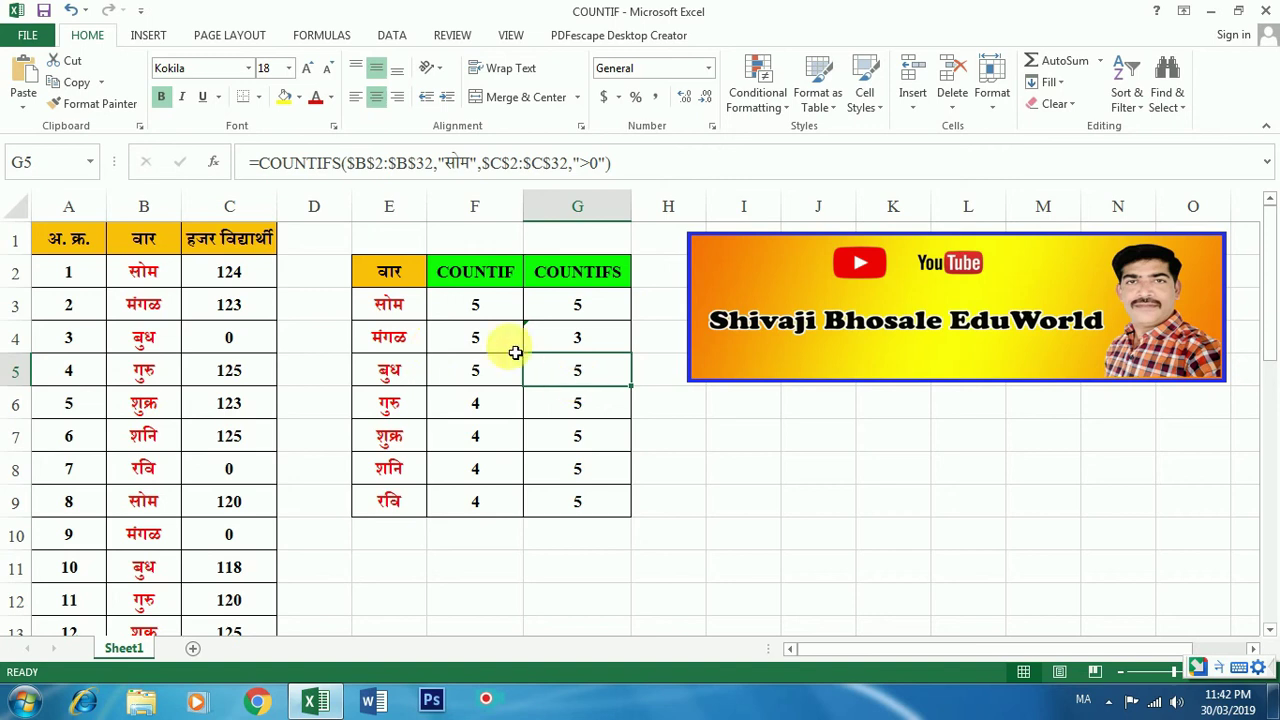
Replace सोम with बुध in the G5 formula's criterion, giving a count of 4.
{"action": "double_click", "coordinate": [397, 380]}
{"action": "right_click", "coordinate": [395, 378]}
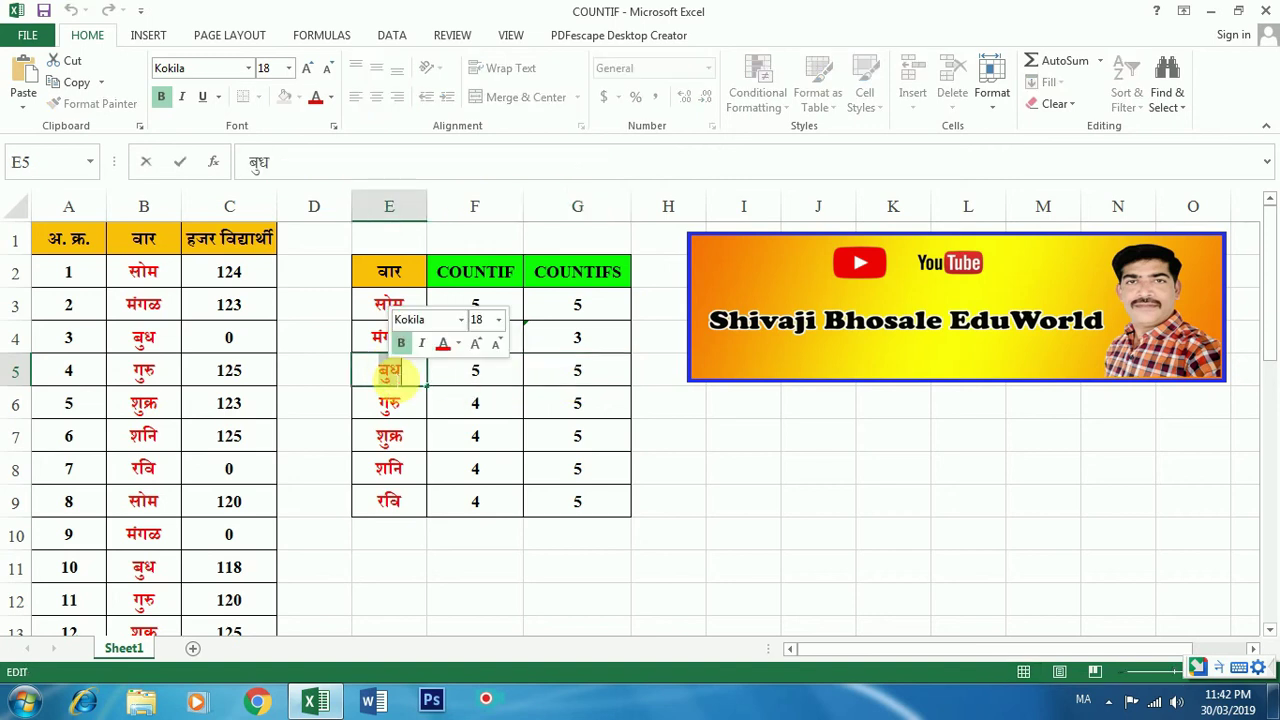
{"action": "key", "text": "Escape"}
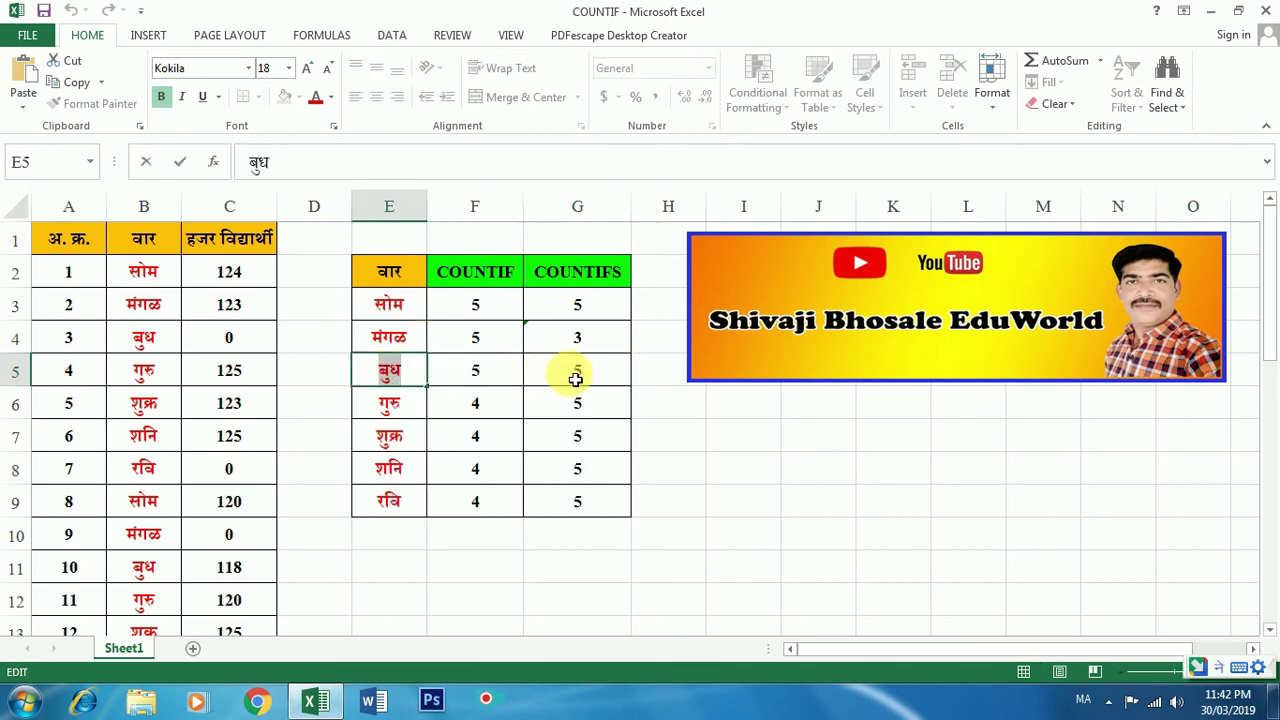
{"action": "left_click", "coordinate": [571, 371]}
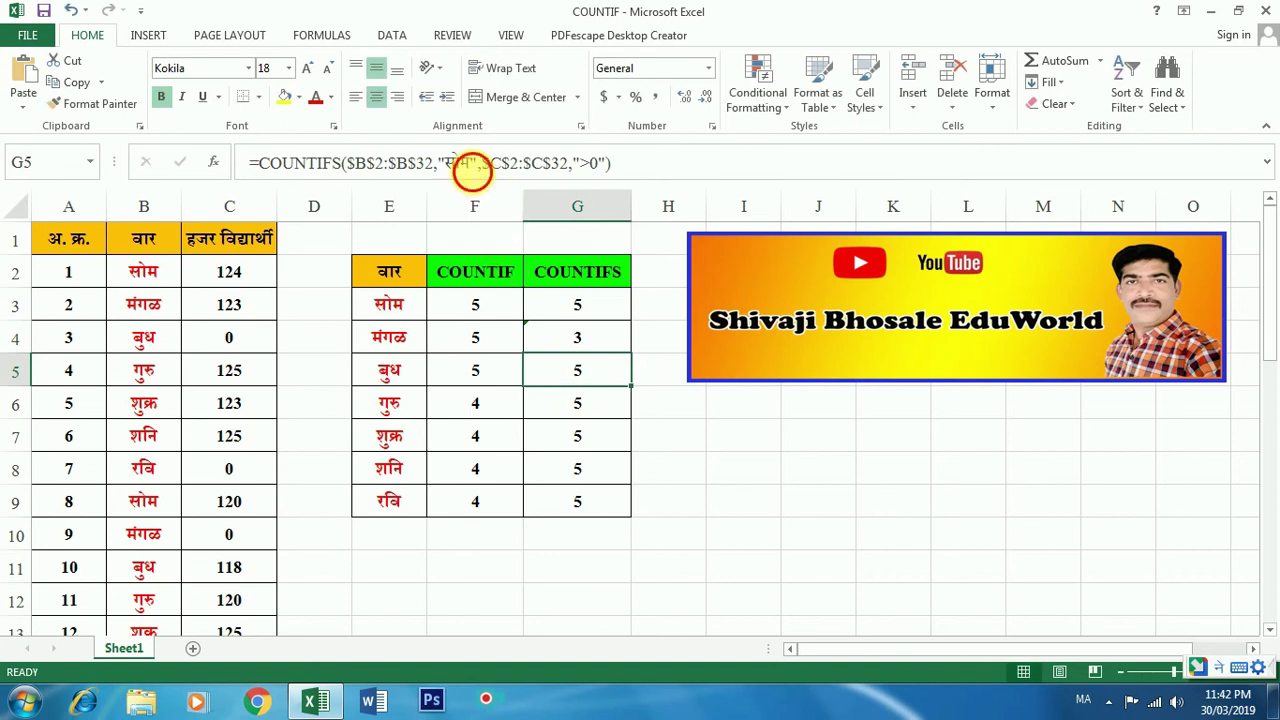
{"action": "left_click", "coordinate": [458, 163]}
{"action": "key", "text": "Delete"}
{"action": "key", "text": "BackSpace"}
{"action": "key", "text": "BackSpace"}
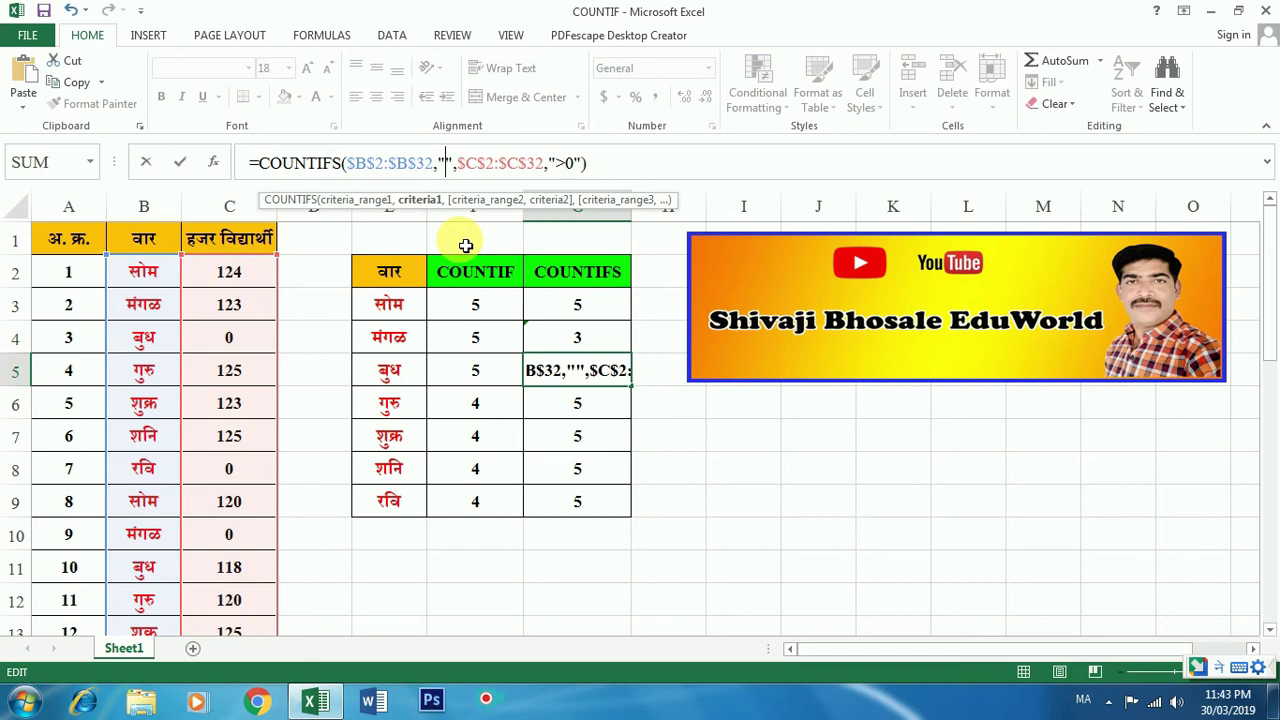
{"action": "type", "text": "बुध"}
{"action": "key", "text": "Return"}
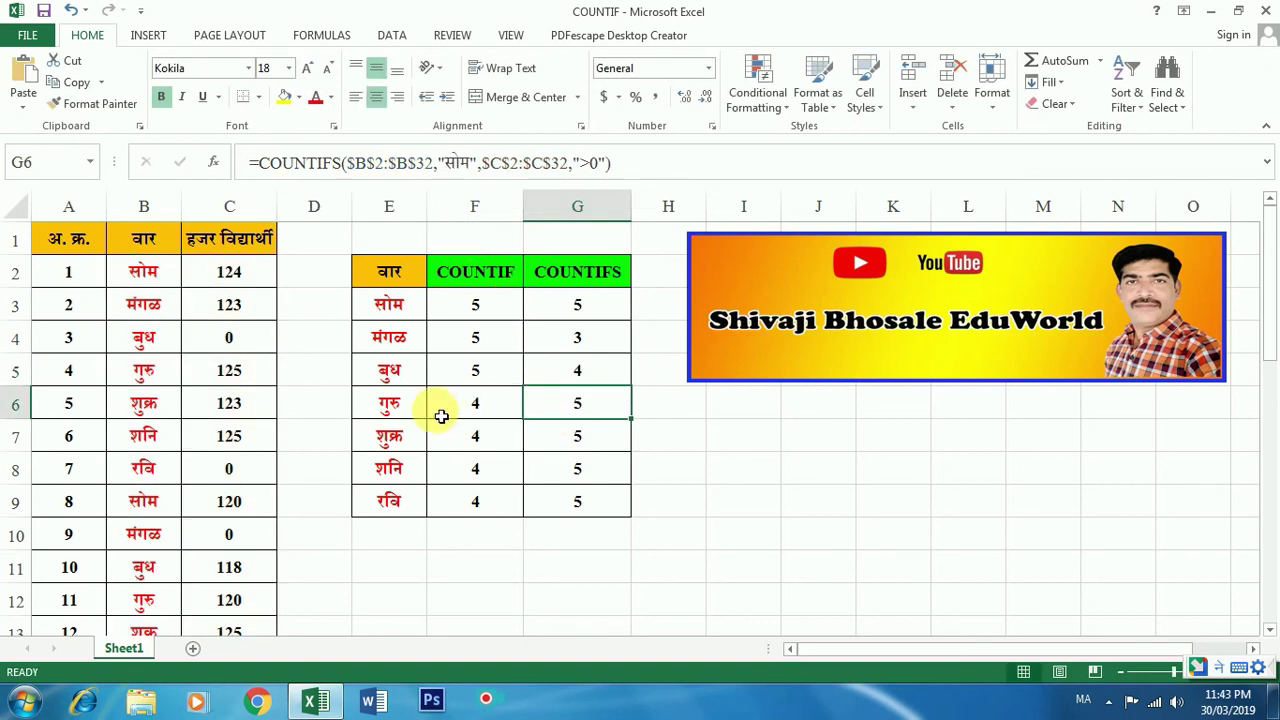
Change the G6 COUNTIFS criterion from सोम to गुरु, now showing 3.
{"action": "double_click", "coordinate": [391, 404]}
{"action": "right_click", "coordinate": [391, 405]}
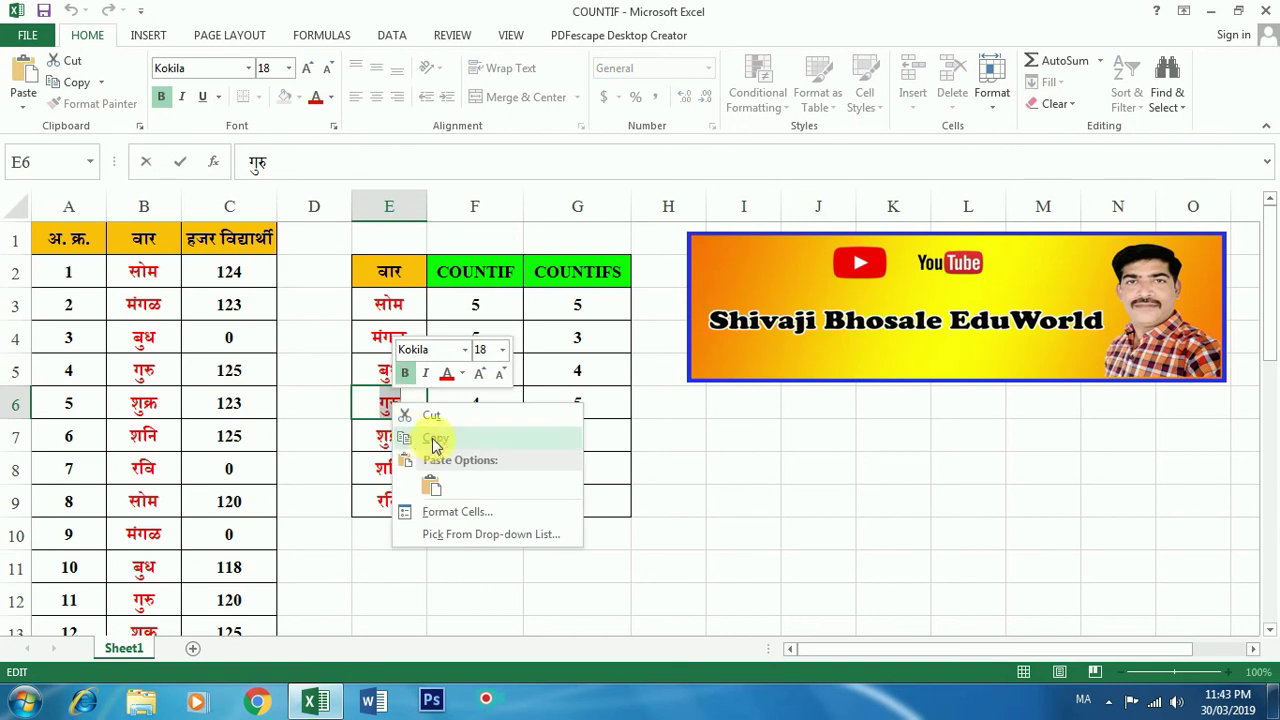
{"action": "left_click", "coordinate": [577, 403]}
{"action": "left_click", "coordinate": [577, 403]}
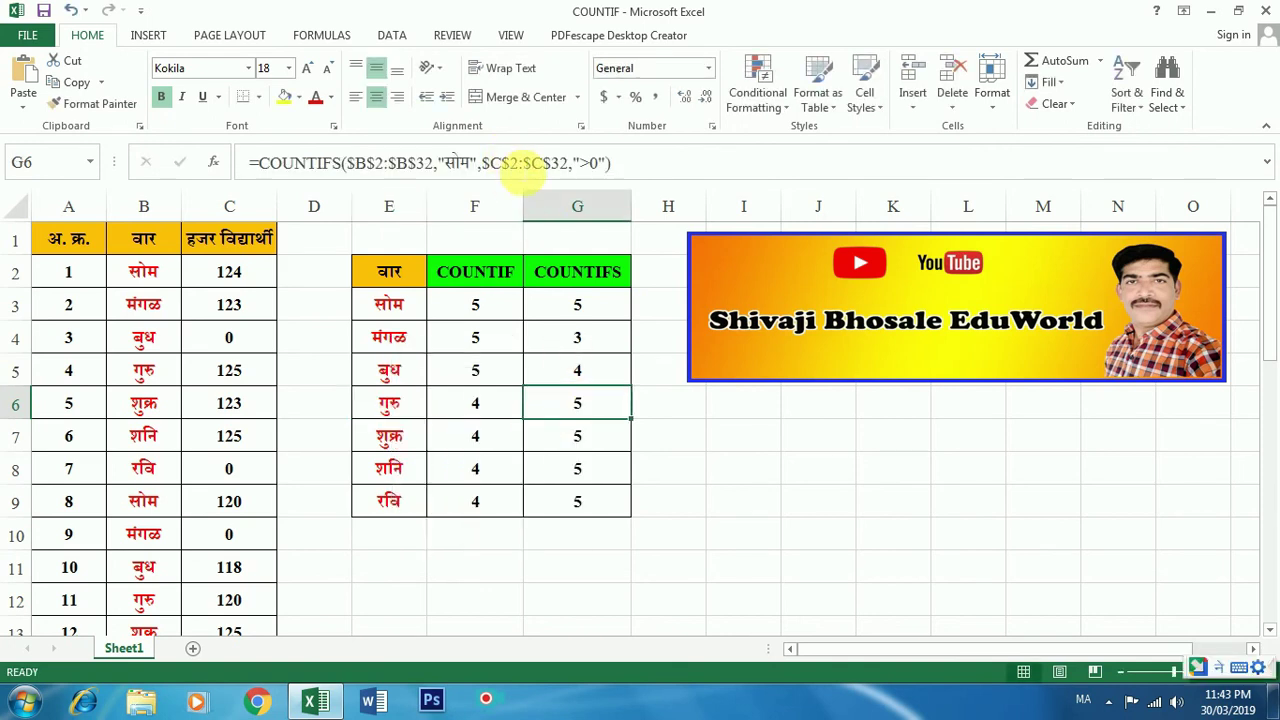
{"action": "left_click", "coordinate": [468, 163]}
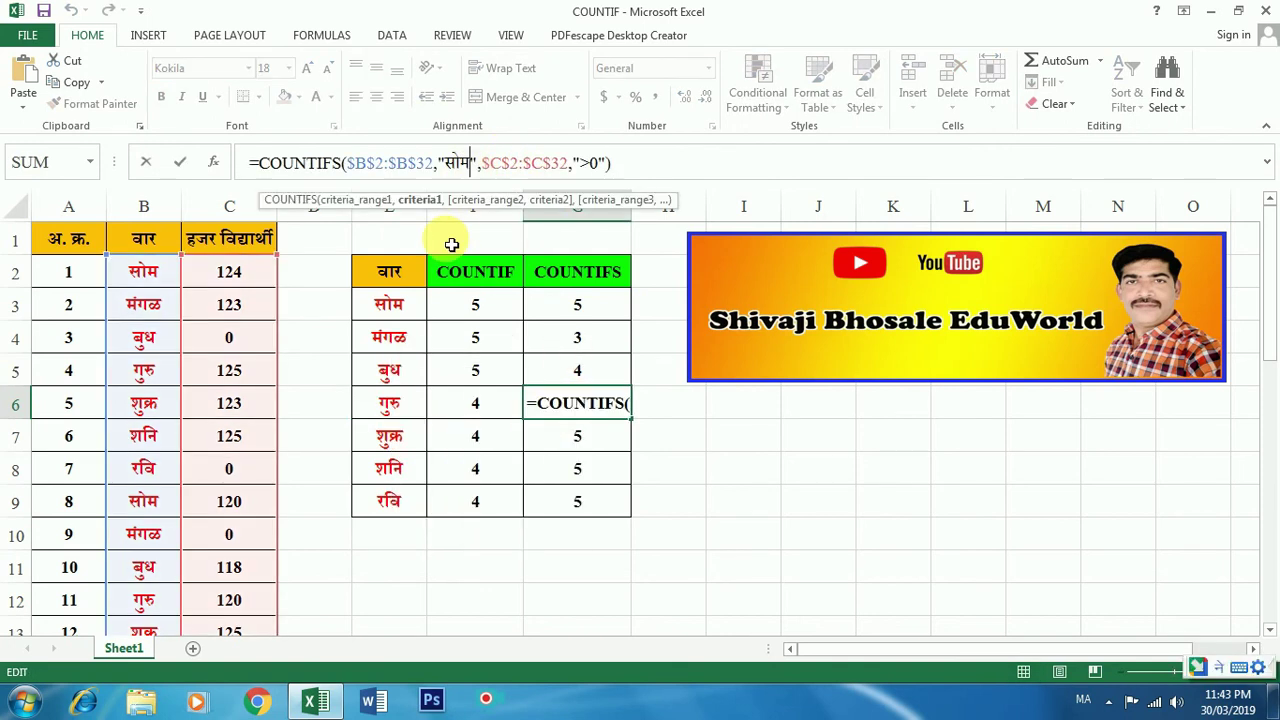
{"action": "key", "text": "BackSpace"}
{"action": "key", "text": "BackSpace"}
{"action": "key", "text": "BackSpace"}
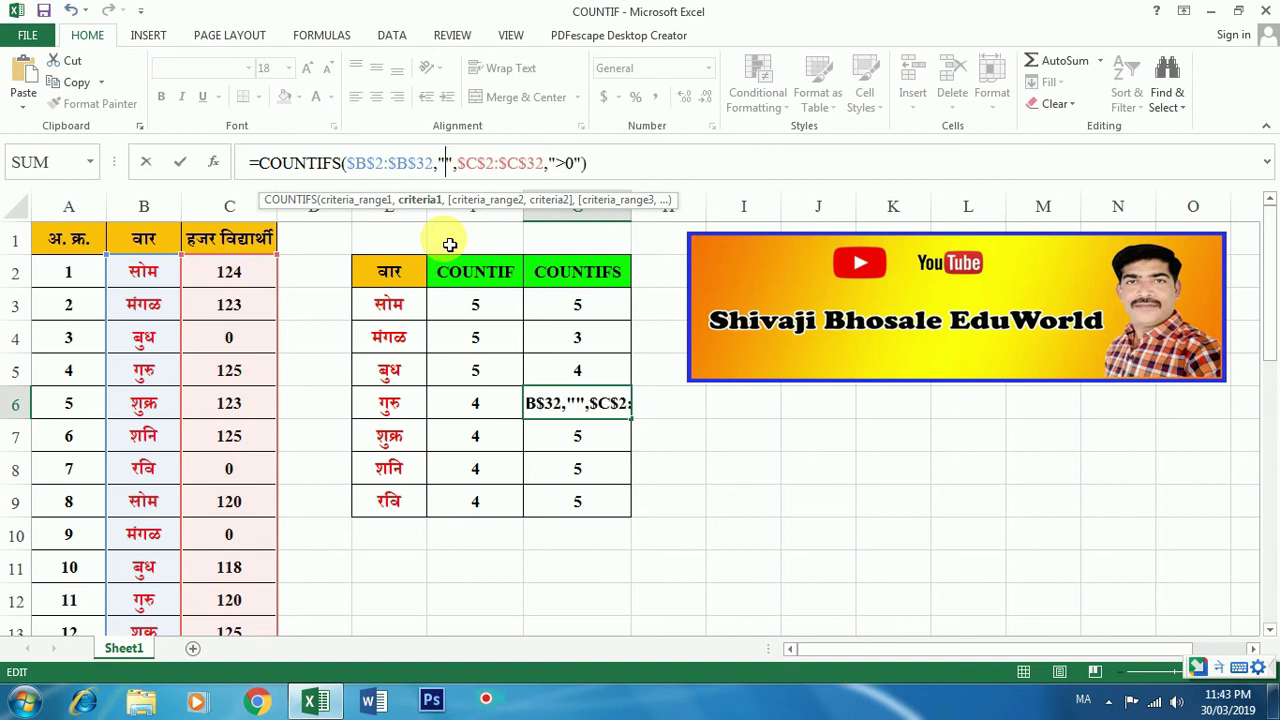
{"action": "type", "text": "गुरु"}
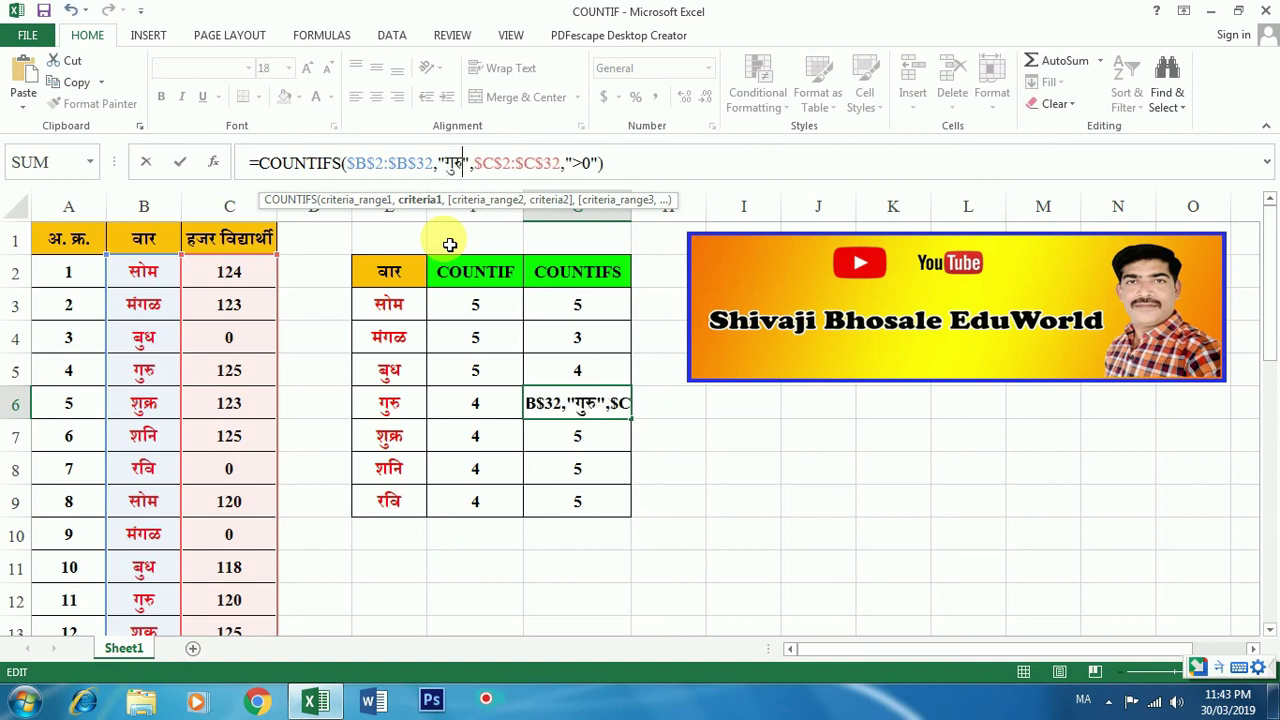
{"action": "key", "text": "Return"}
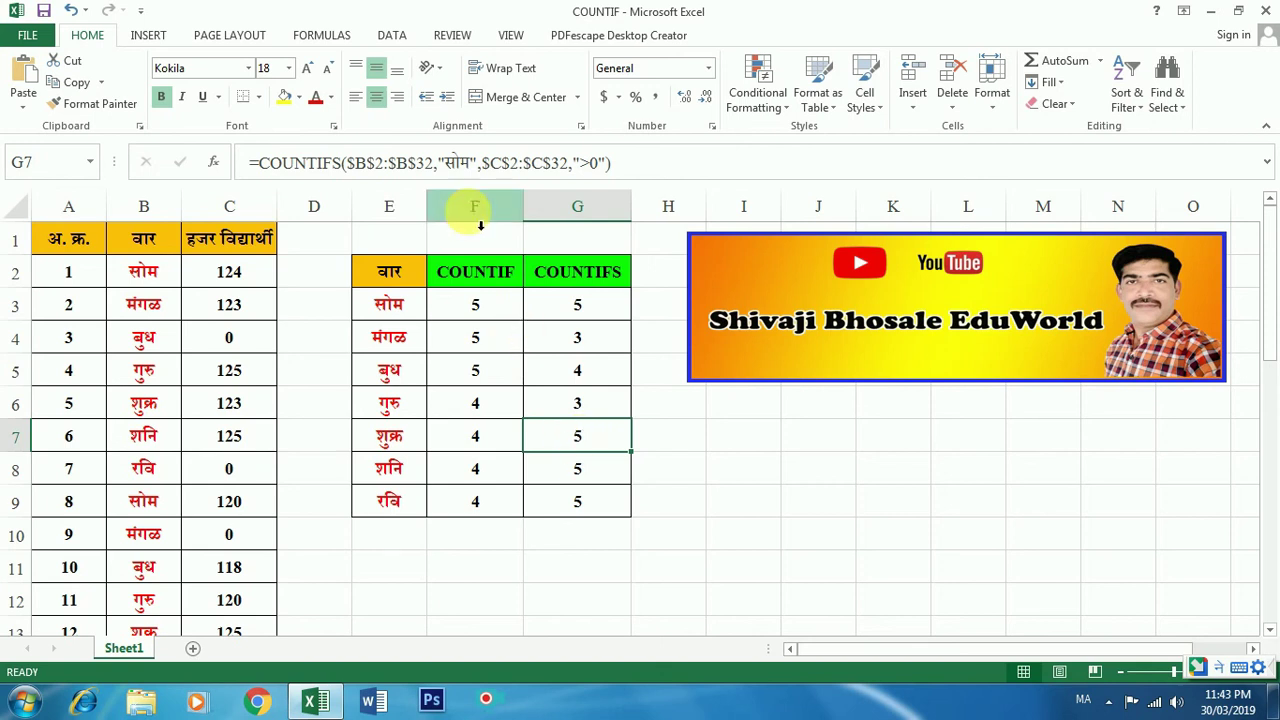
Change the G7 COUNTIFS criterion from सोम to शुक्र, now showing 3.
{"action": "double_click", "coordinate": [405, 438]}
{"action": "double_click", "coordinate": [405, 438]}
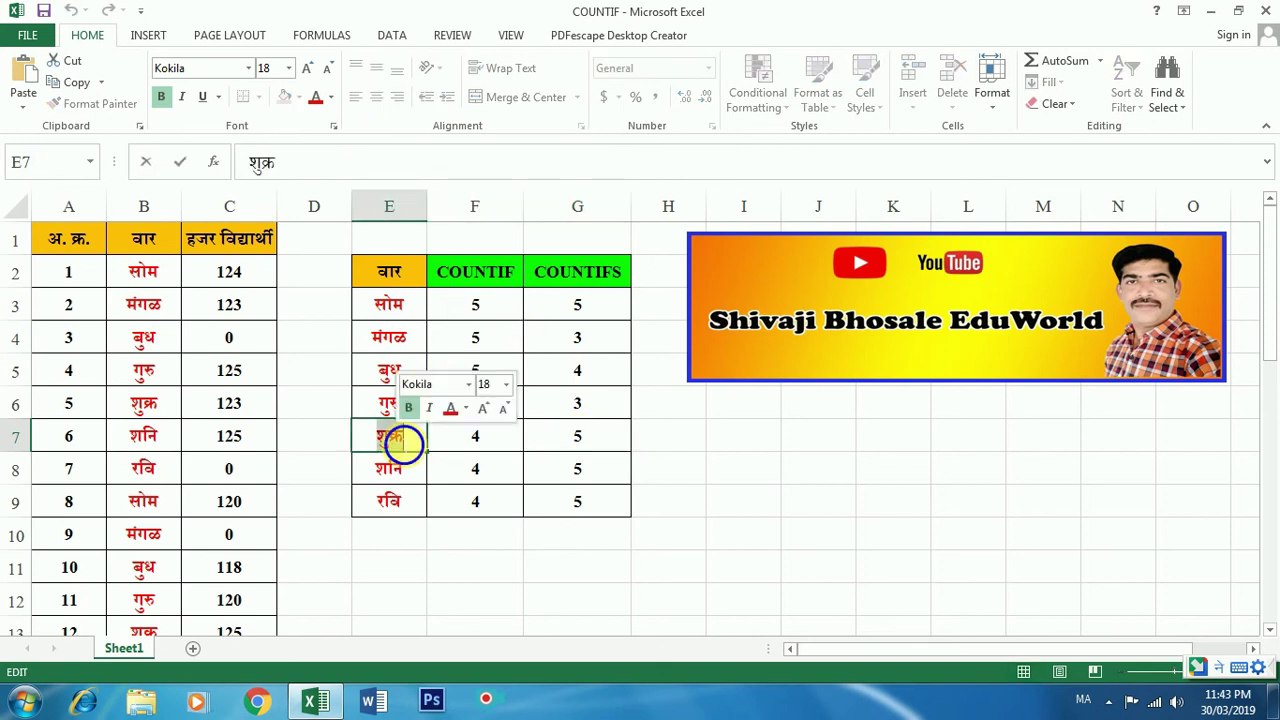
{"action": "right_click", "coordinate": [406, 436]}
{"action": "left_click", "coordinate": [443, 468]}
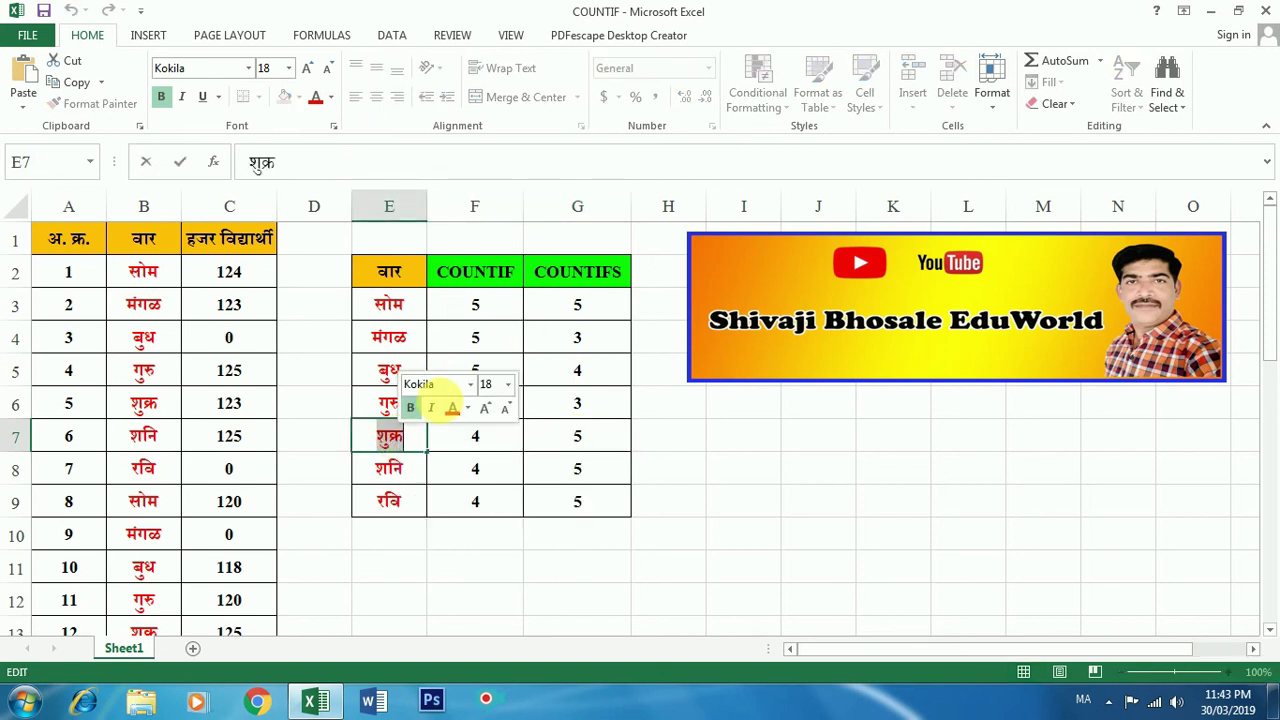
{"action": "left_click", "coordinate": [578, 440]}
{"action": "left_click", "coordinate": [468, 163]}
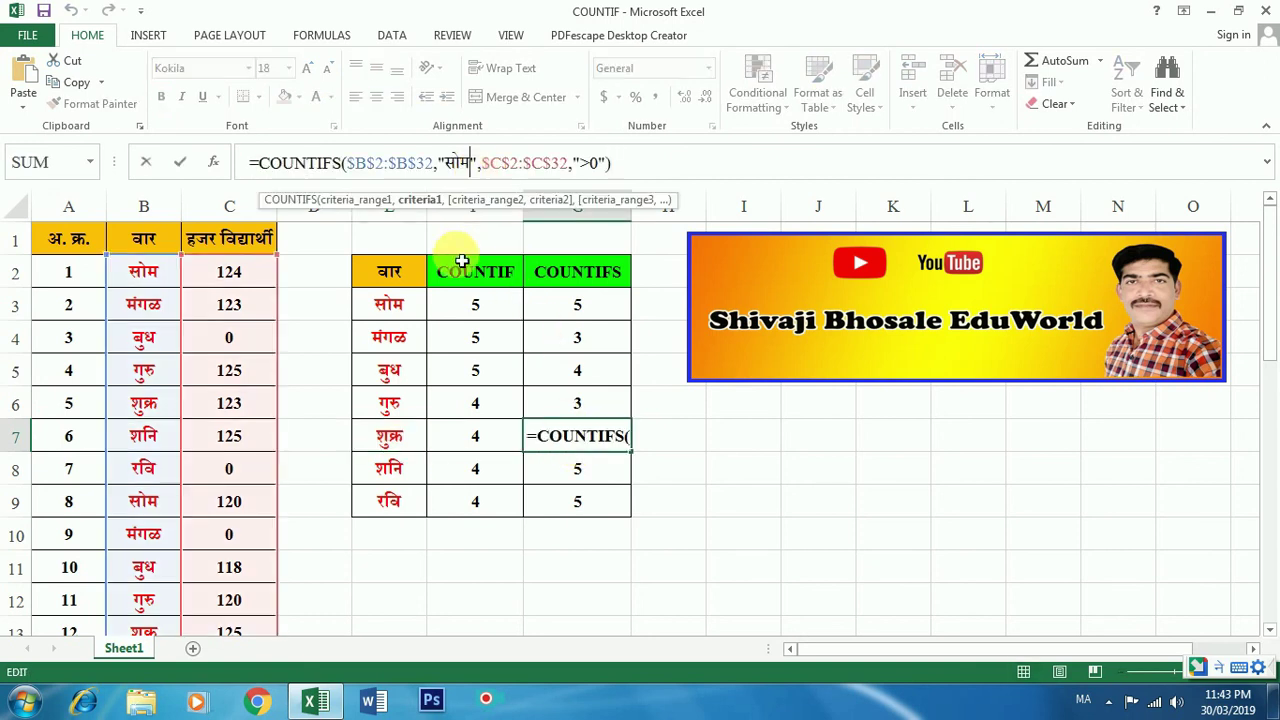
{"action": "key", "text": "BackSpace"}
{"action": "key", "text": "BackSpace"}
{"action": "key", "text": "BackSpace"}
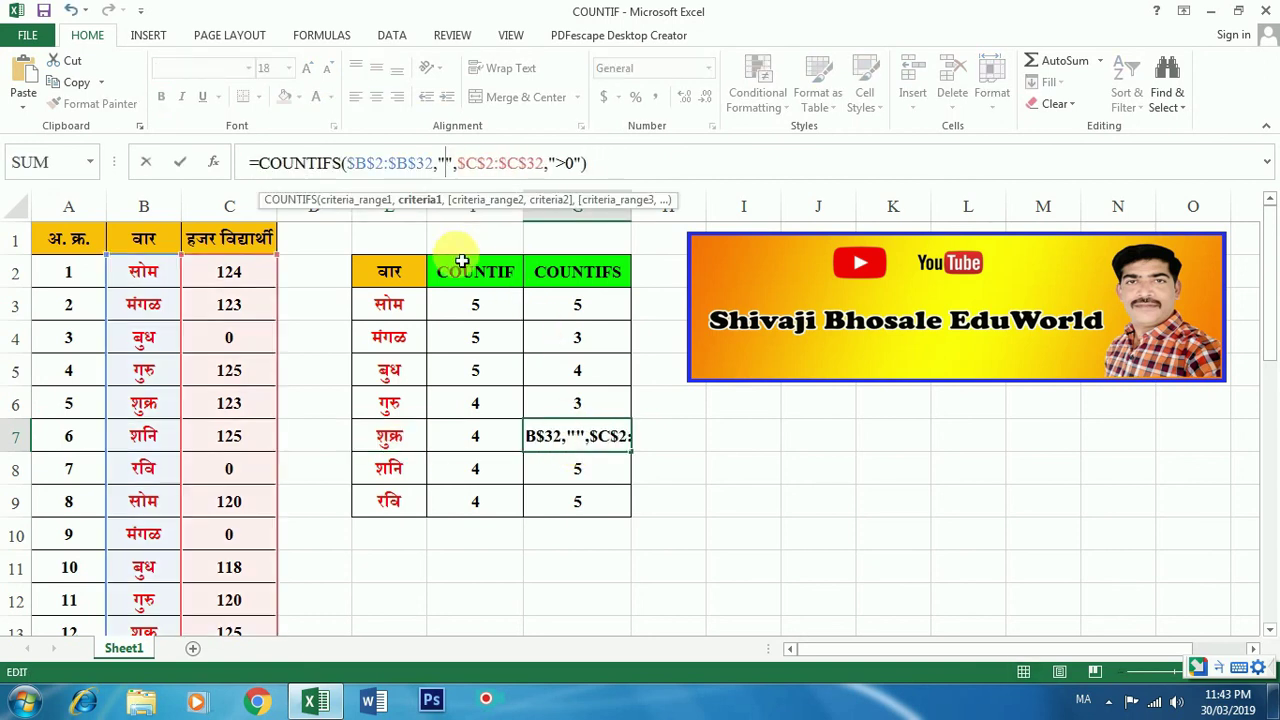
{"action": "type", "text": "शुक्र"}
{"action": "key", "text": "Return"}
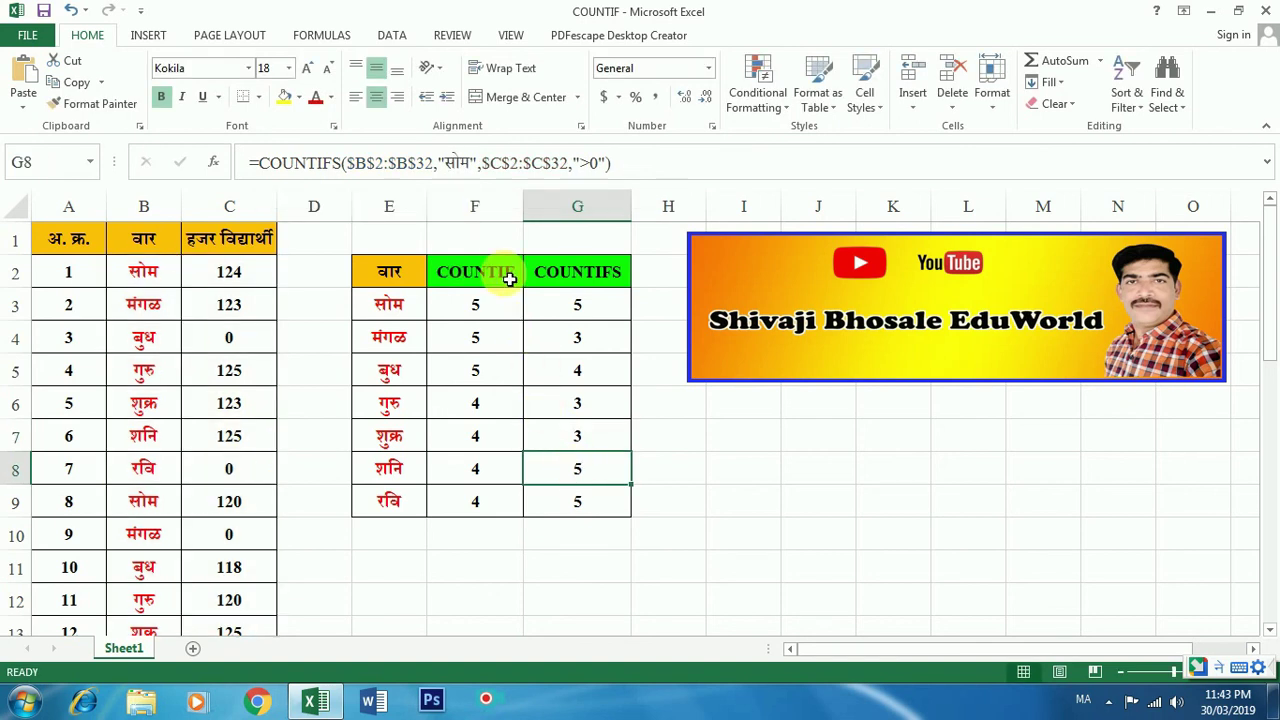
{"action": "left_click", "coordinate": [463, 163]}
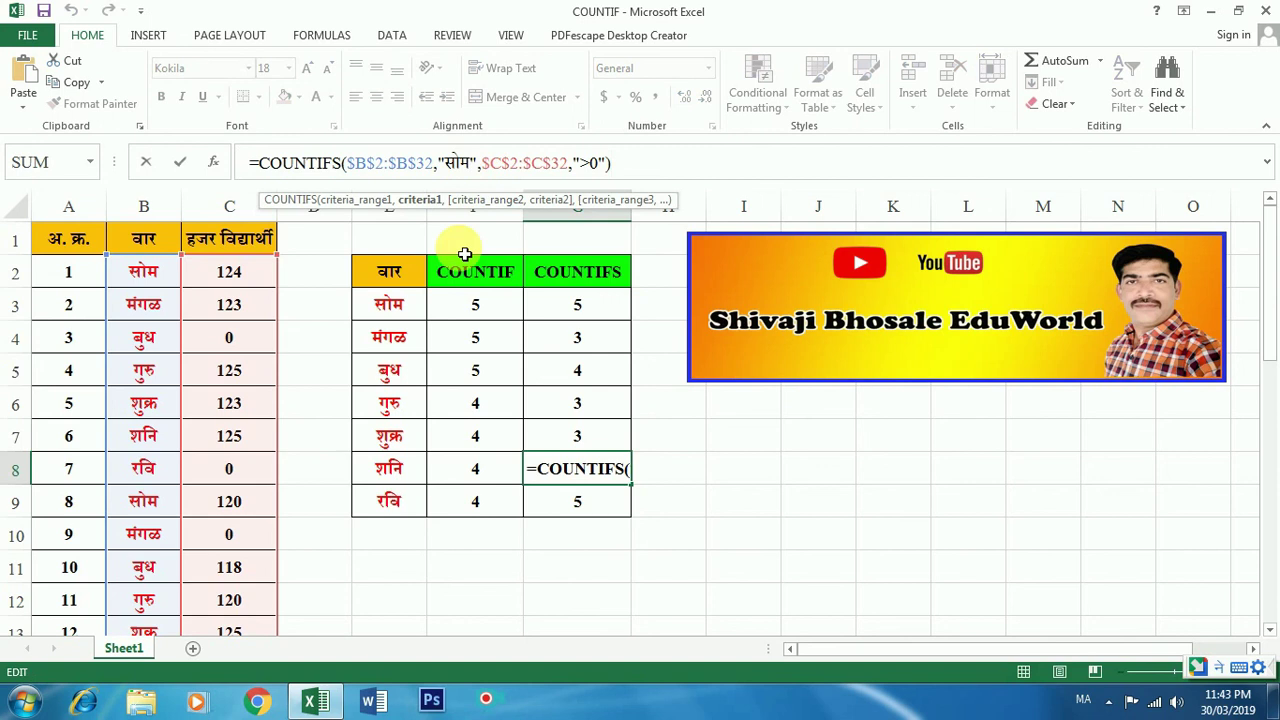
Set the G8 COUNTIFS criterion to शनि, giving a count of 3.
{"action": "key", "text": "BackSpace"}
{"action": "key", "text": "BackSpace"}
{"action": "key", "text": "BackSpace"}
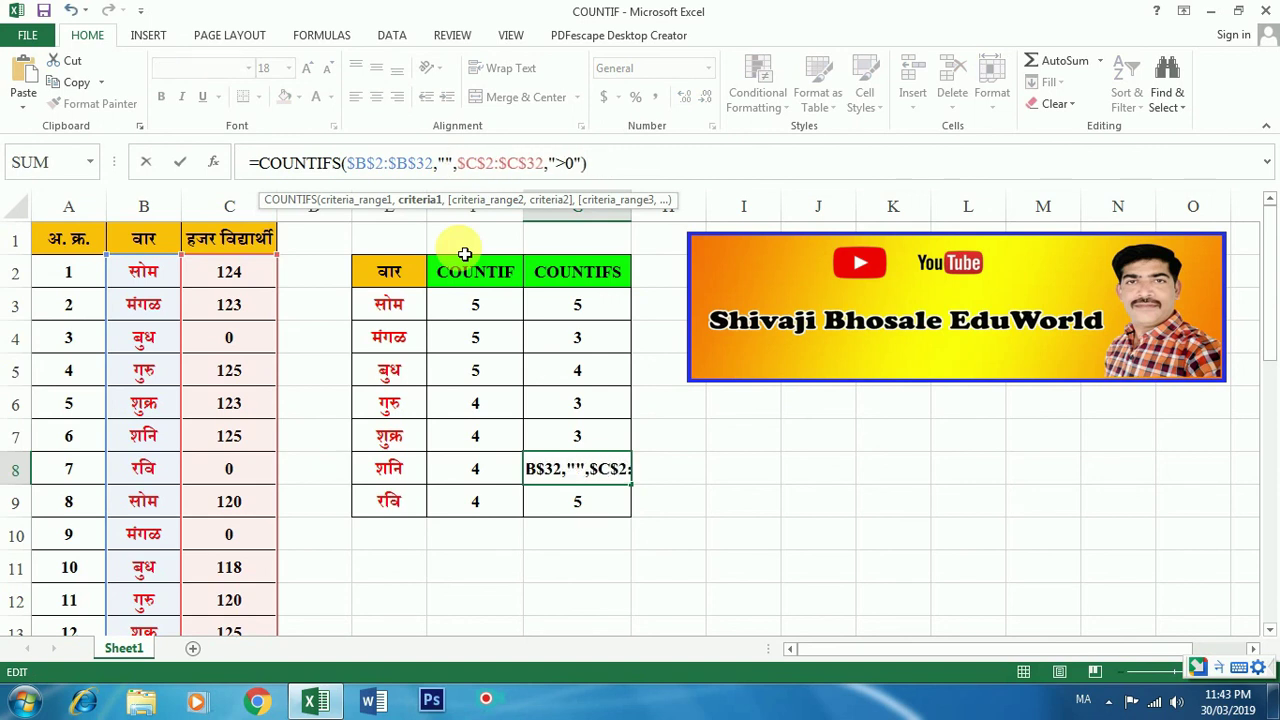
{"action": "type", "text": "शुक्र"}
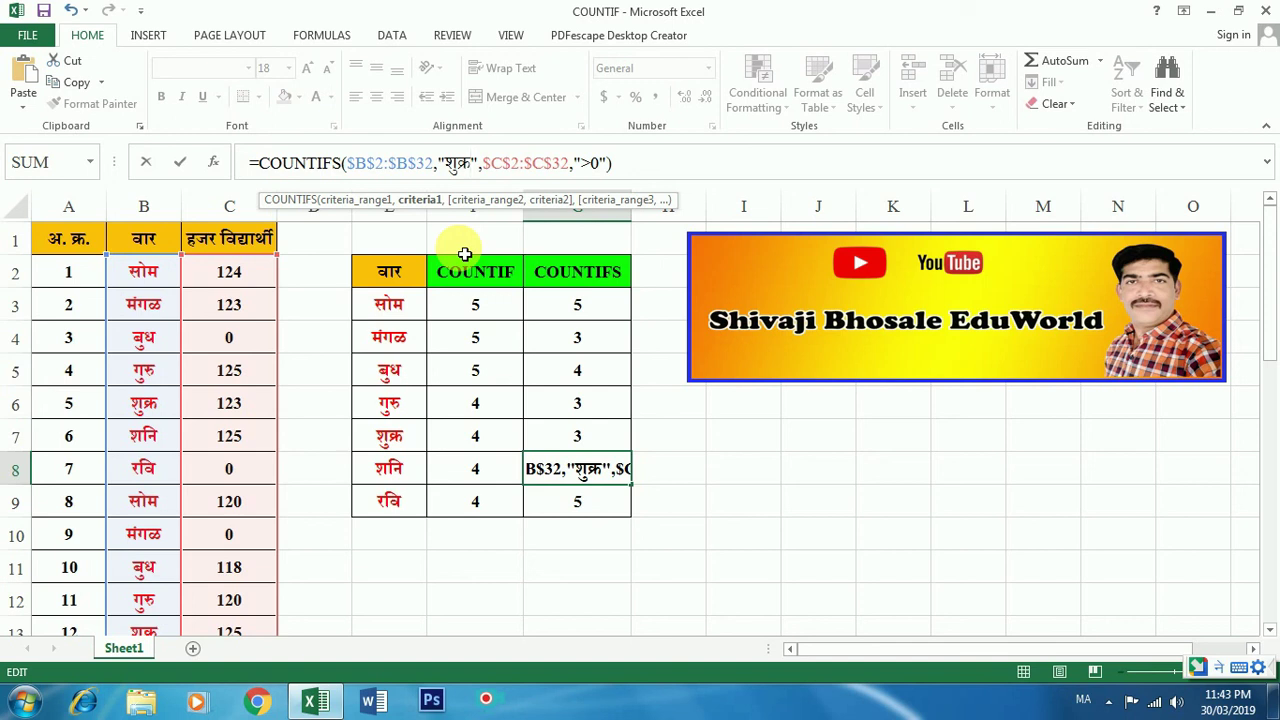
{"action": "key", "text": "BackSpace"}
{"action": "key", "text": "BackSpace"}
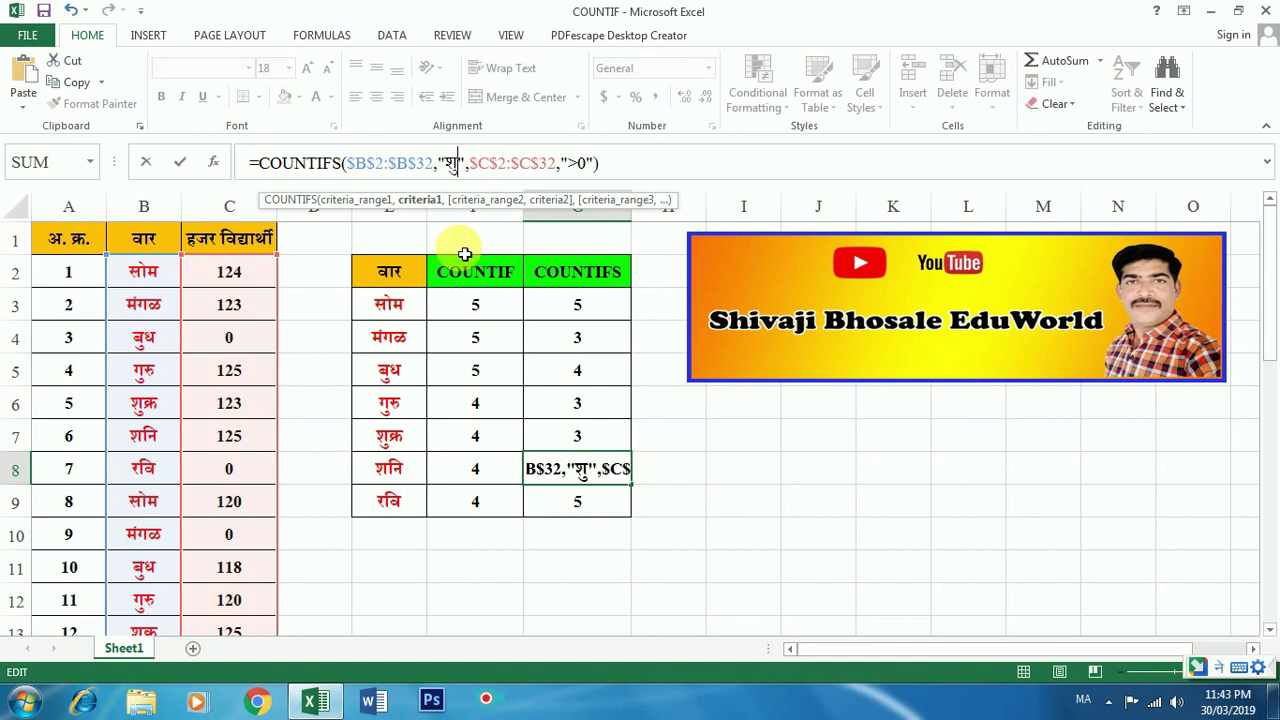
{"action": "key", "text": "BackSpace"}
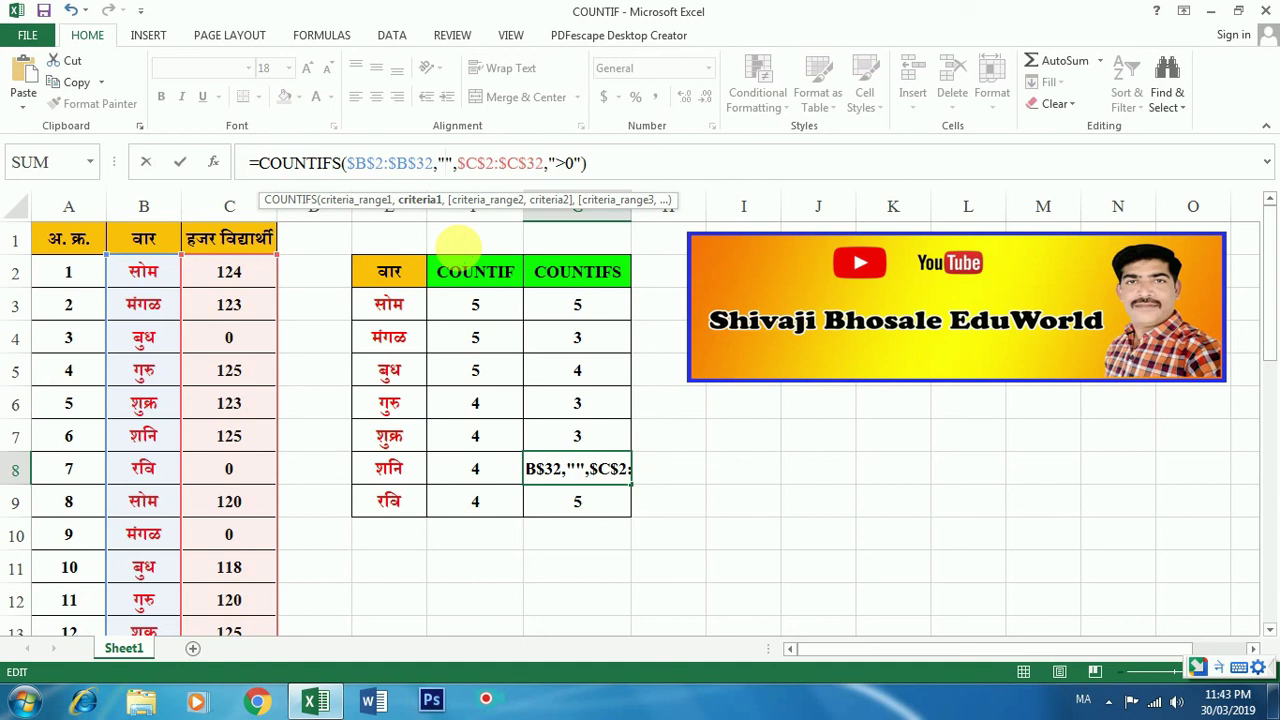
{"action": "type", "text": "shani"}
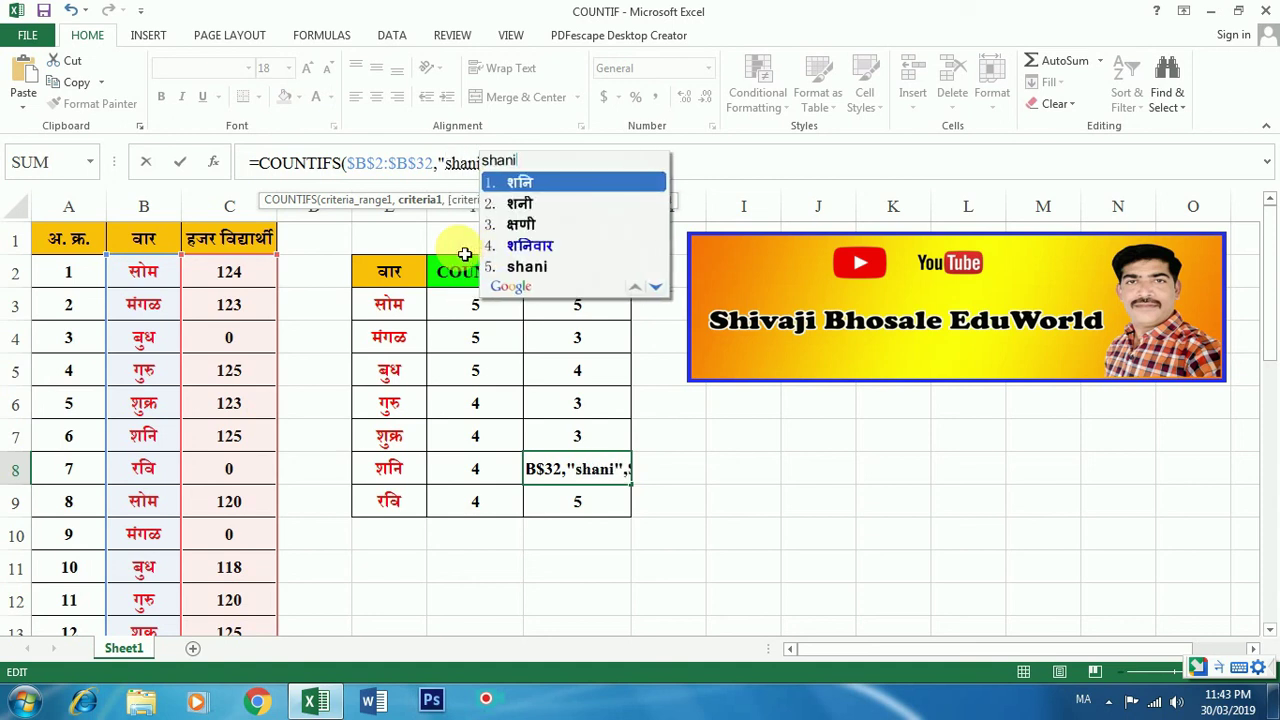
{"action": "key", "text": "Return"}
{"action": "key", "text": "Return"}
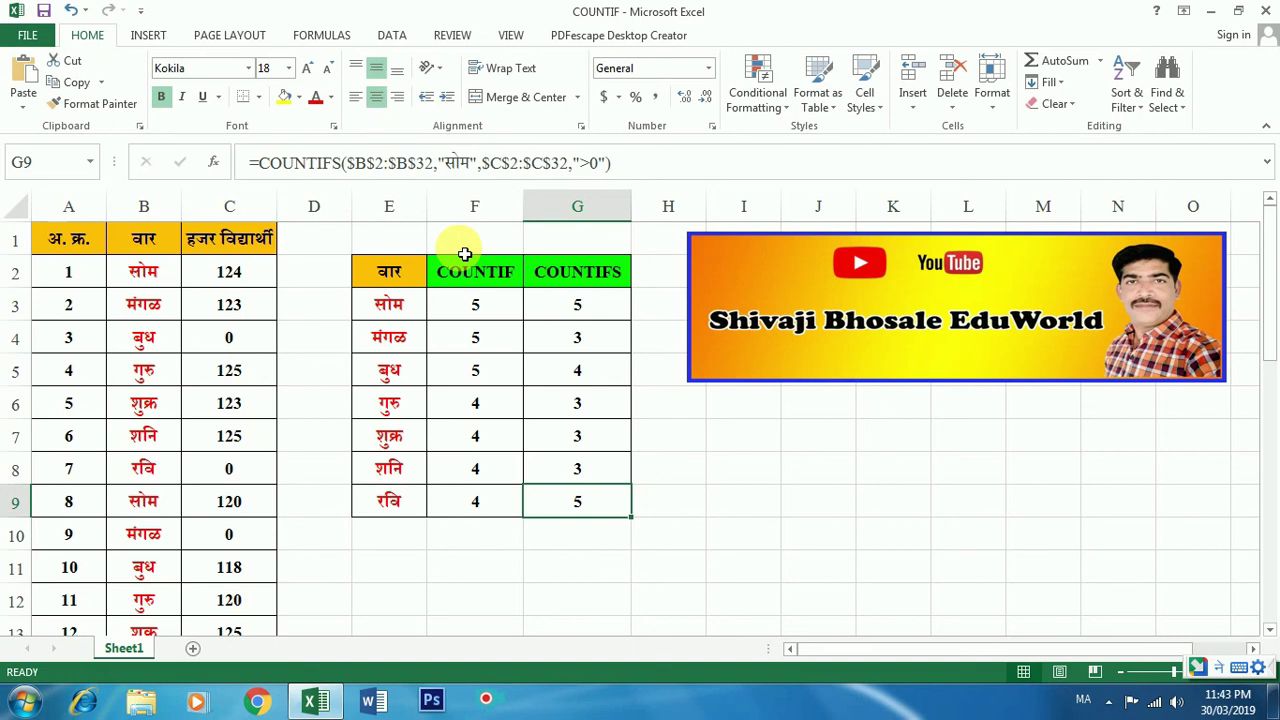
Set the G9 COUNTIFS criterion to रवि, giving a count of 0.
{"action": "double_click", "coordinate": [389, 501]}
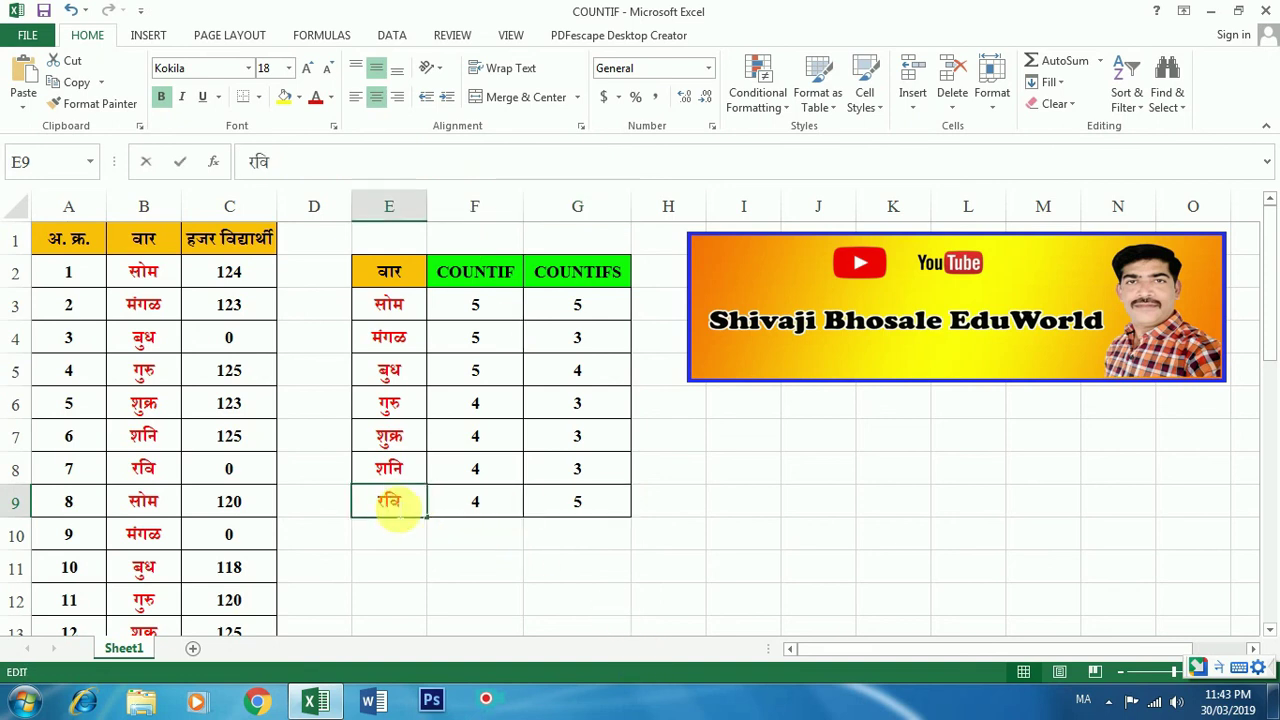
{"action": "right_click", "coordinate": [392, 506]}
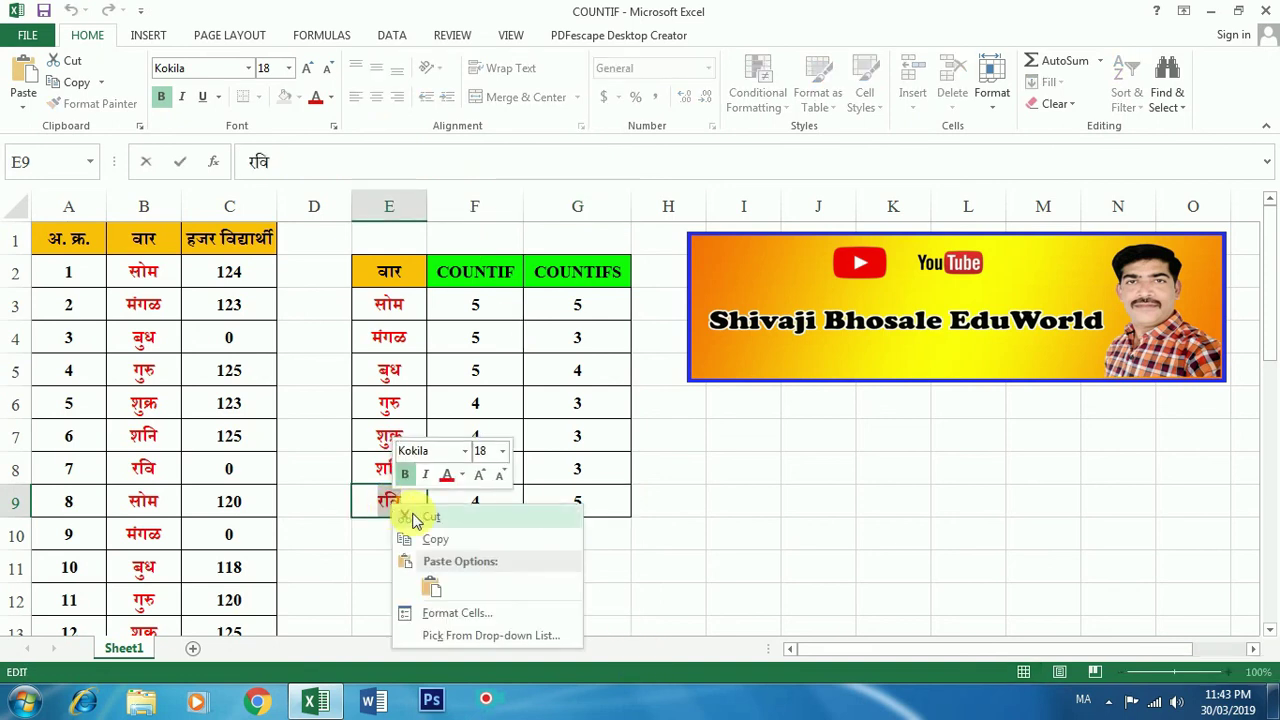
{"action": "left_click", "coordinate": [551, 509]}
{"action": "left_click", "coordinate": [577, 503]}
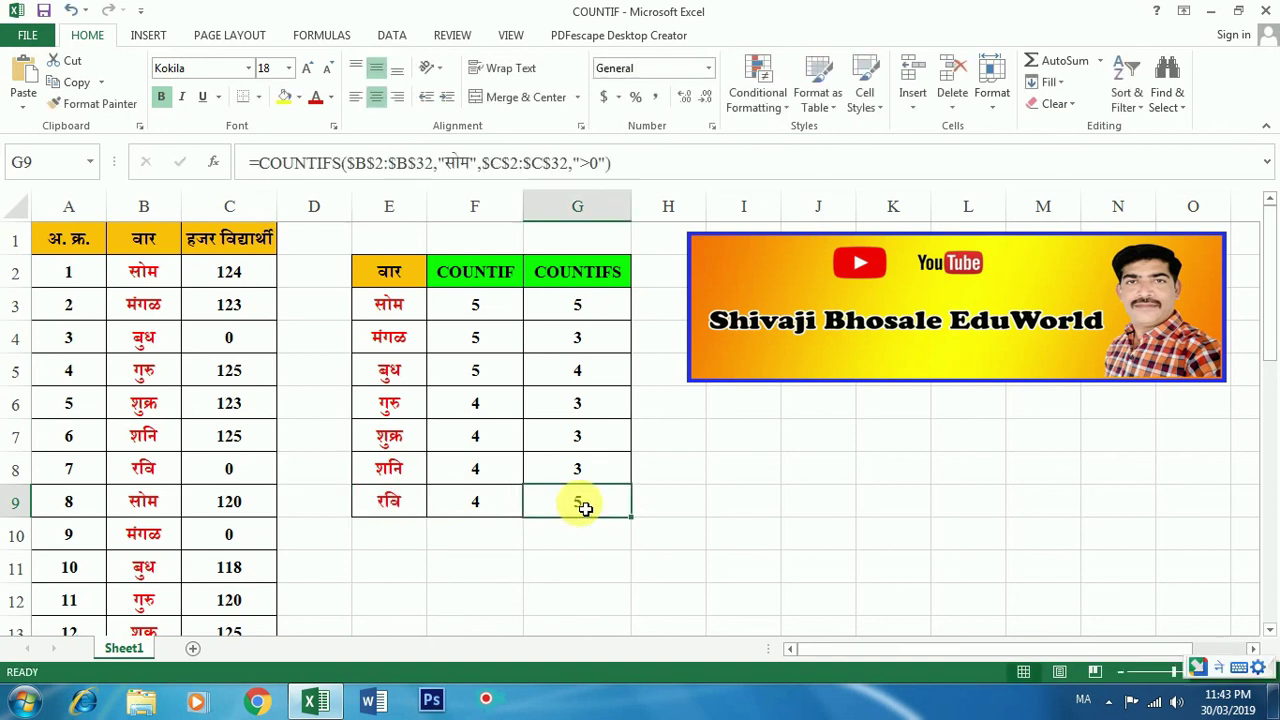
{"action": "left_click", "coordinate": [470, 162]}
{"action": "key", "text": "BackSpace"}
{"action": "key", "text": "BackSpace"}
{"action": "key", "text": "BackSpace"}
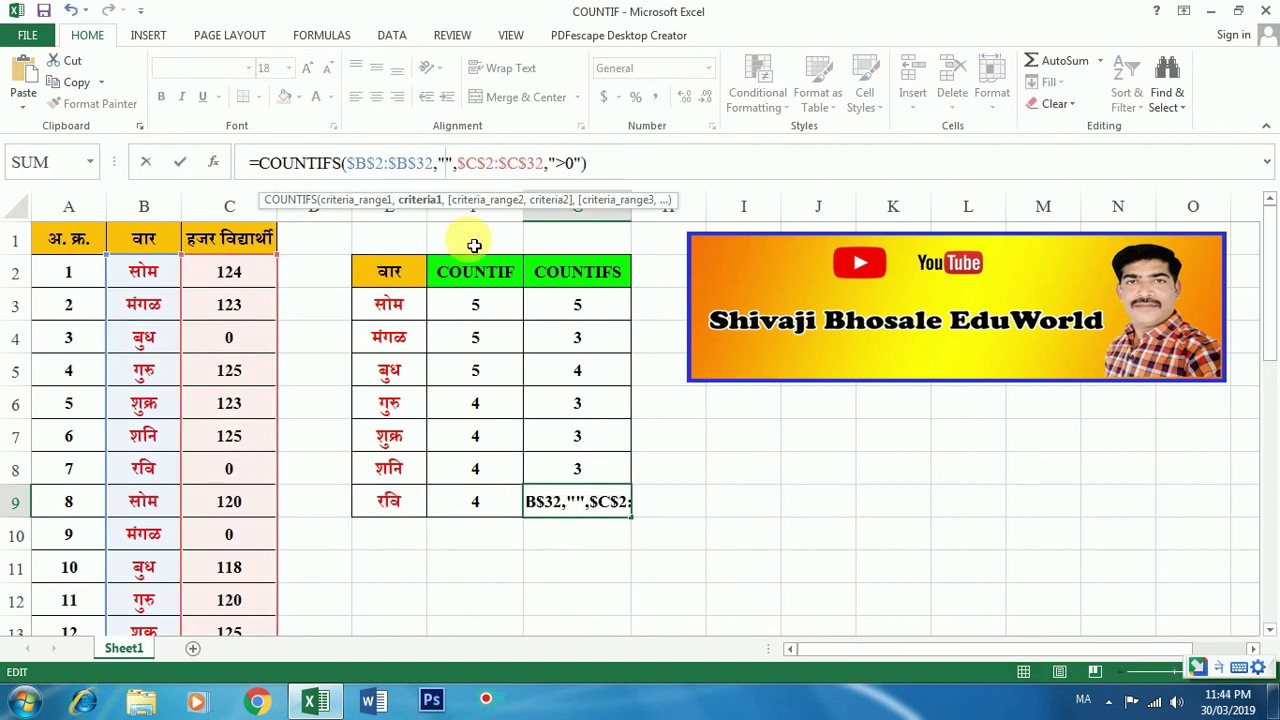
{"action": "type", "text": "रवि"}
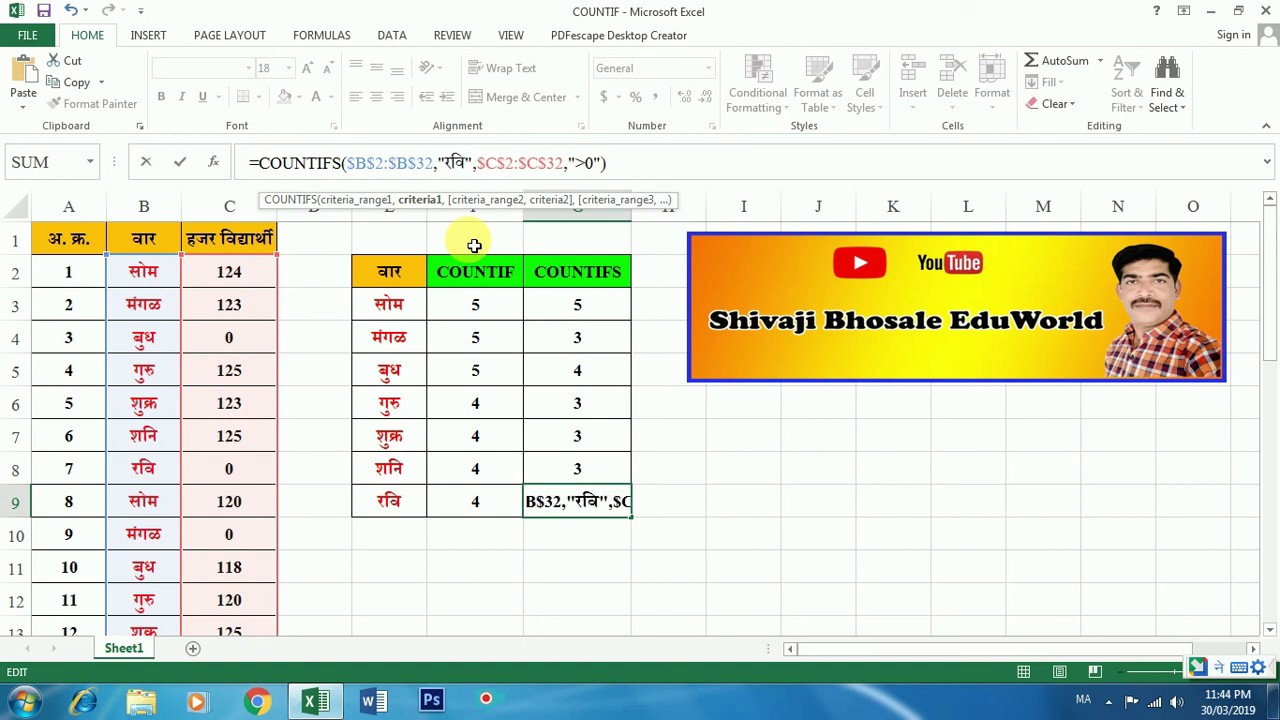
{"action": "key", "text": "Return"}
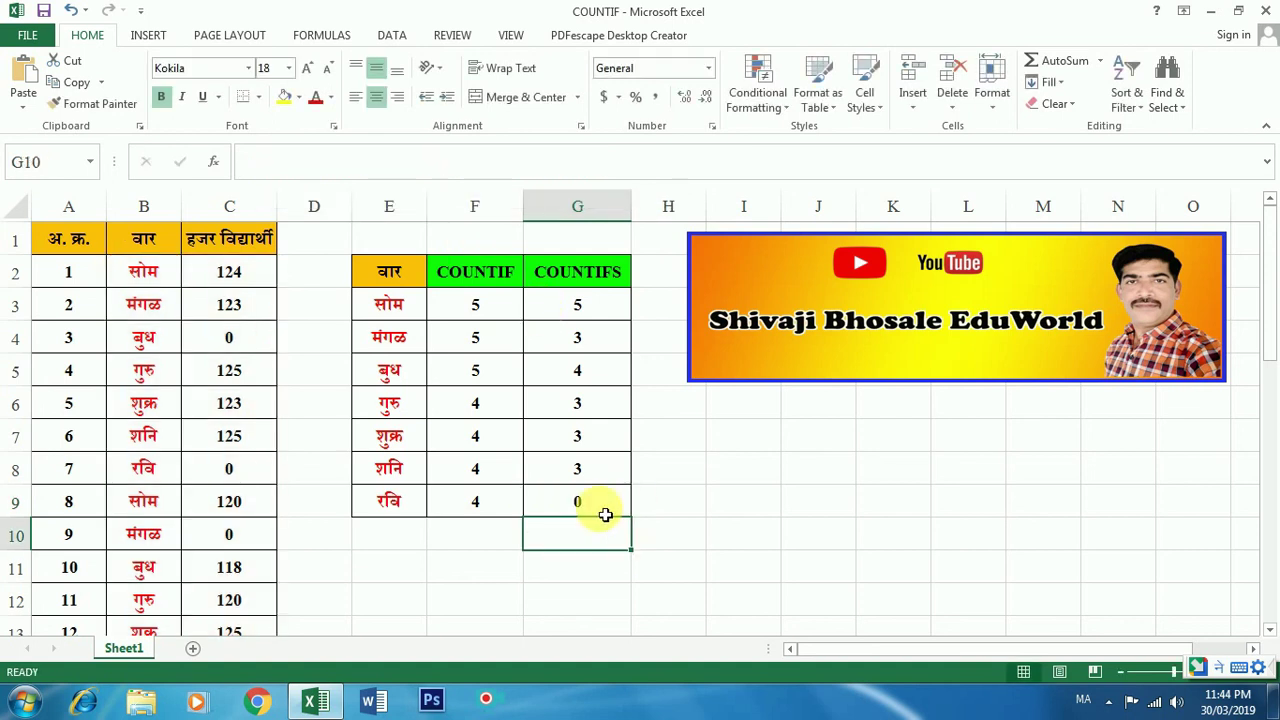
{"action": "left_click", "coordinate": [604, 507]}
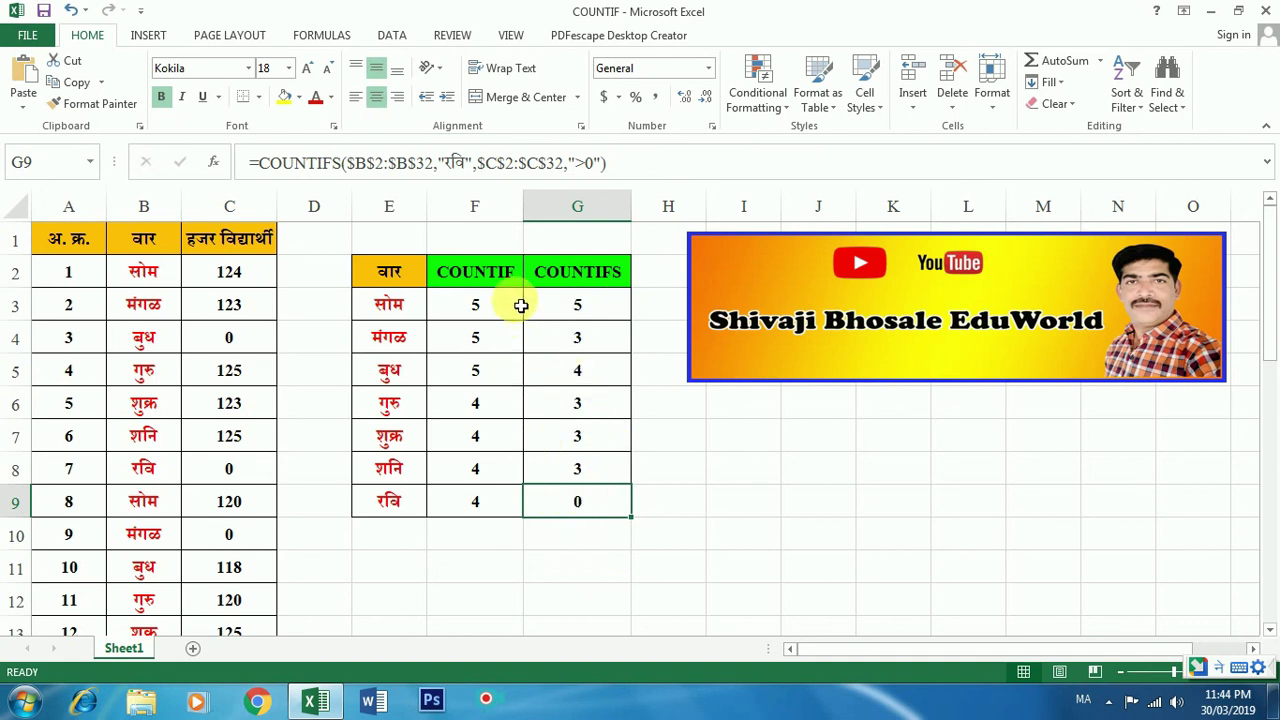
{"action": "left_click", "coordinate": [614, 281]}
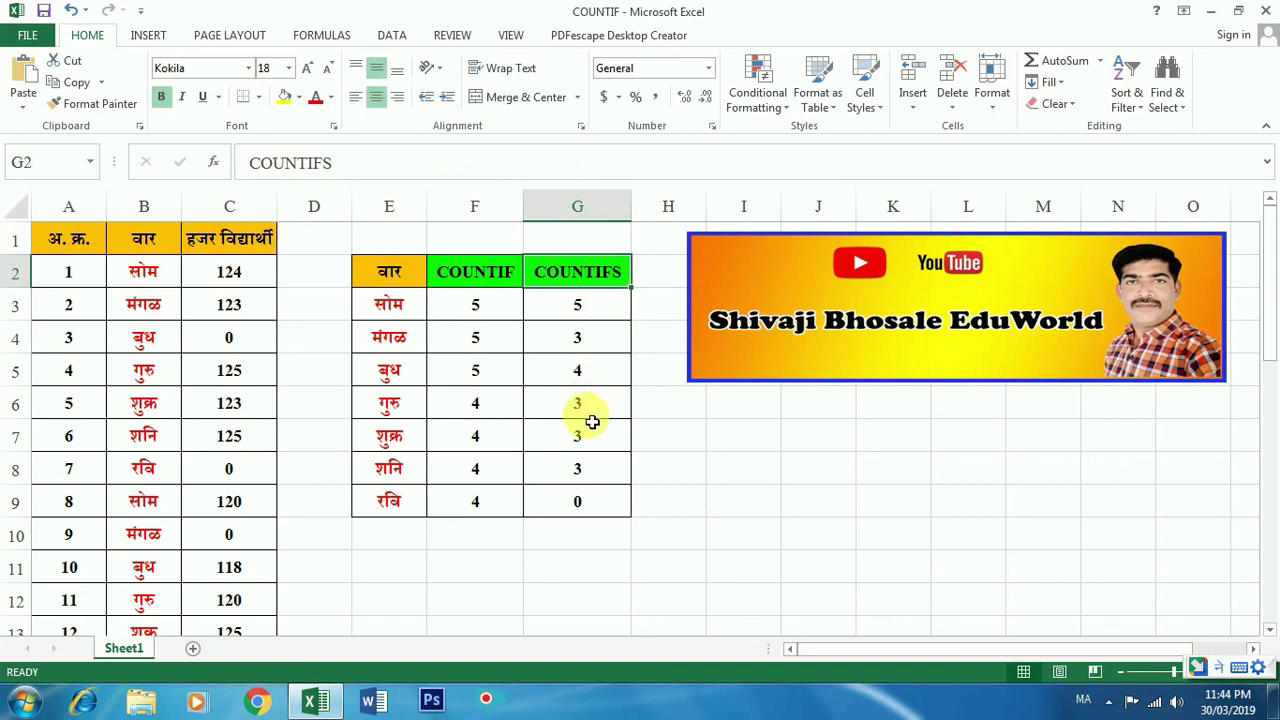